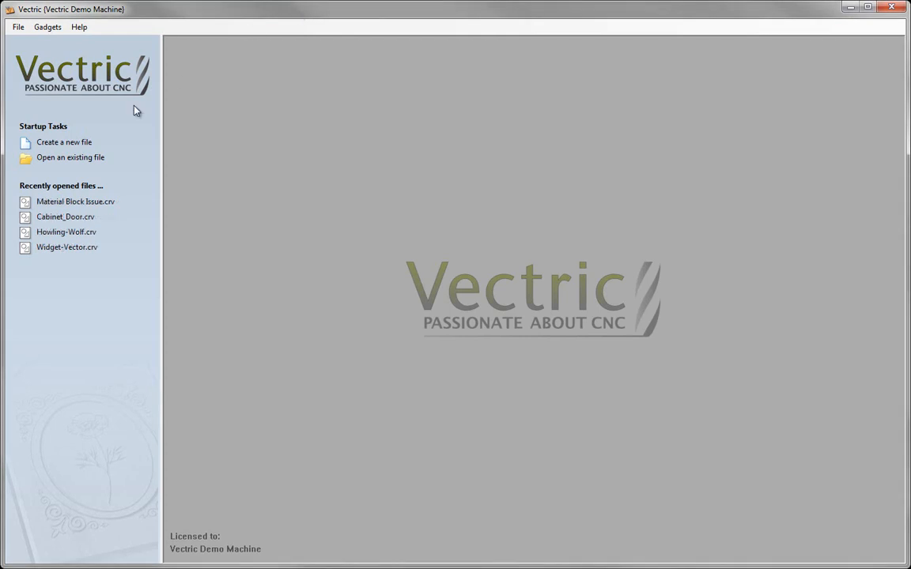
Create a new job 30 inches wide, 12 inches high and 1 inch thick.
click(82, 143)
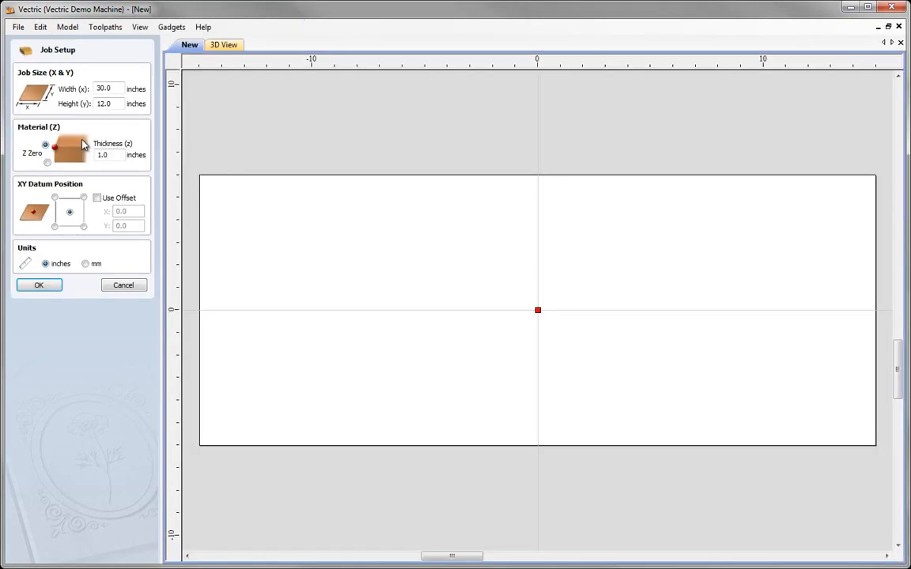
double_click(105, 87)
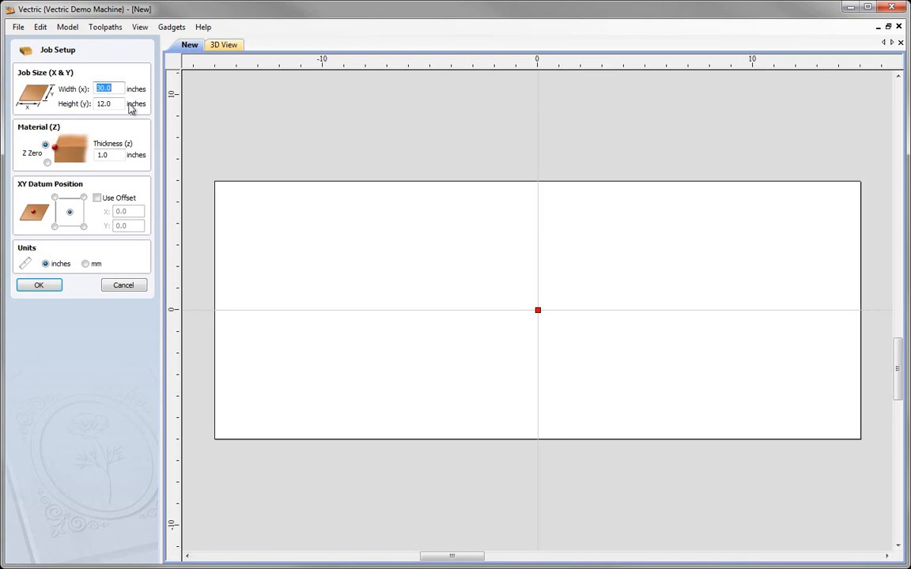
text(30)
key(Tab)
text(12)
key(Tab)
text(1)
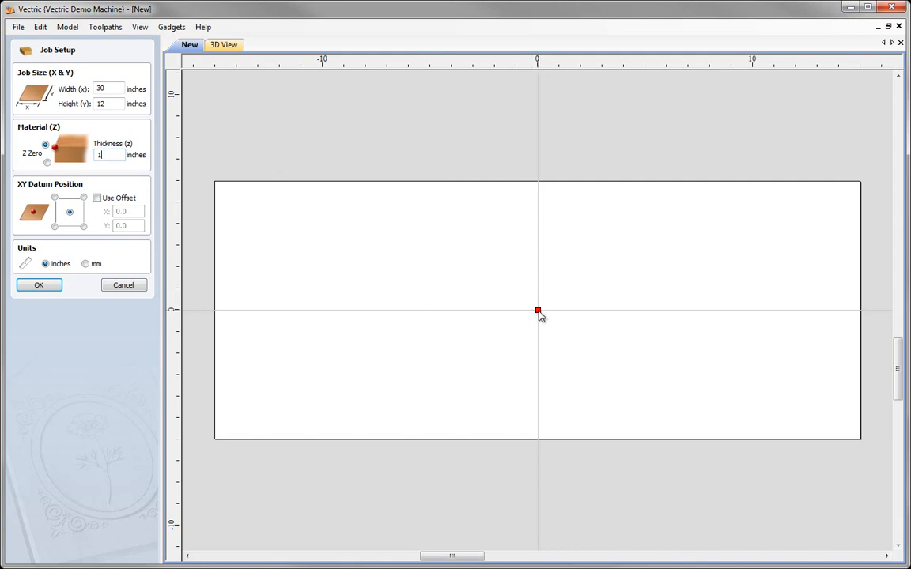
click(38, 286)
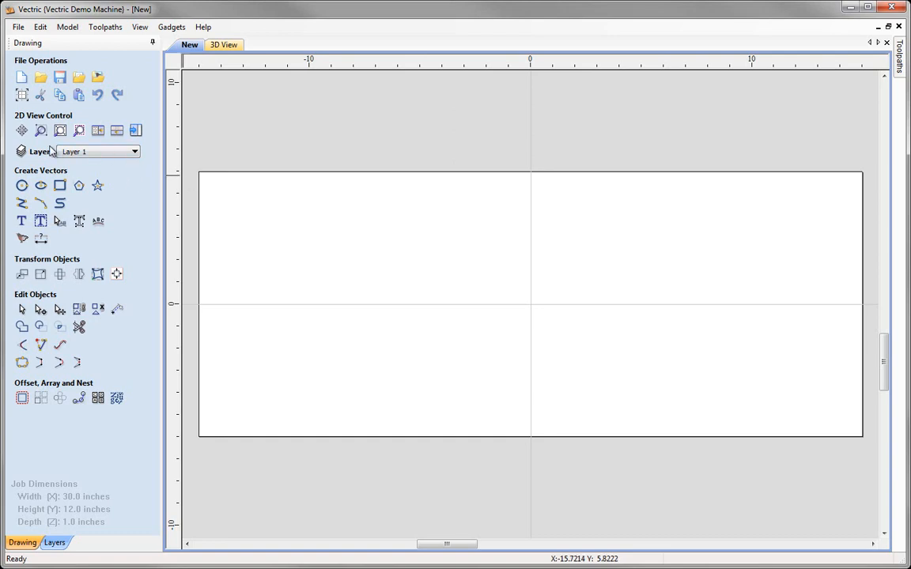
Rename the existing layer as Outline Shape.
click(135, 153)
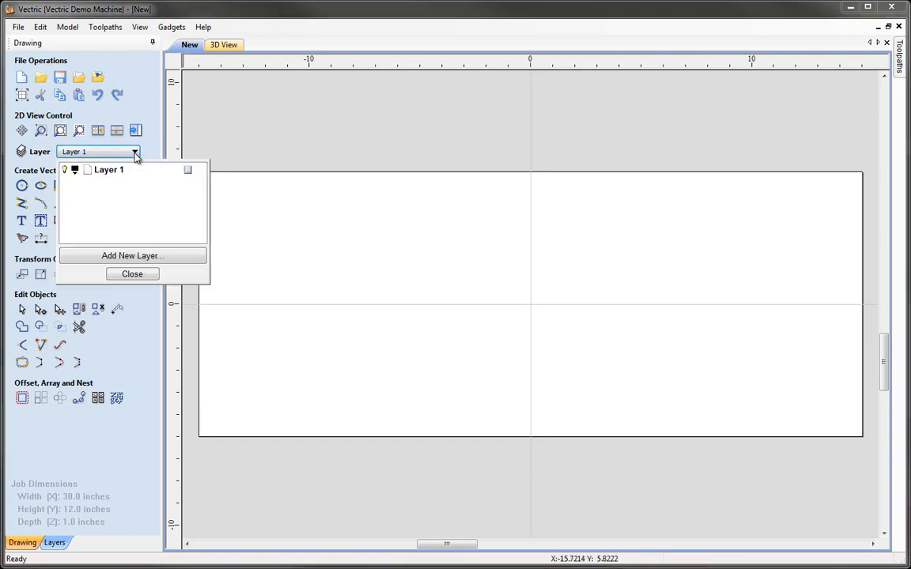
double_click(114, 176)
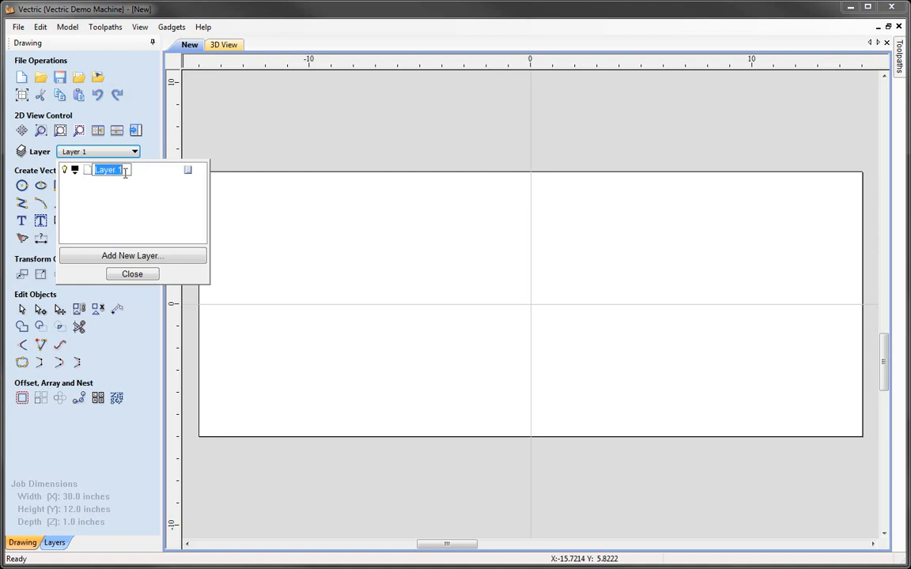
text(Outline 3)
text(hape)
click(141, 277)
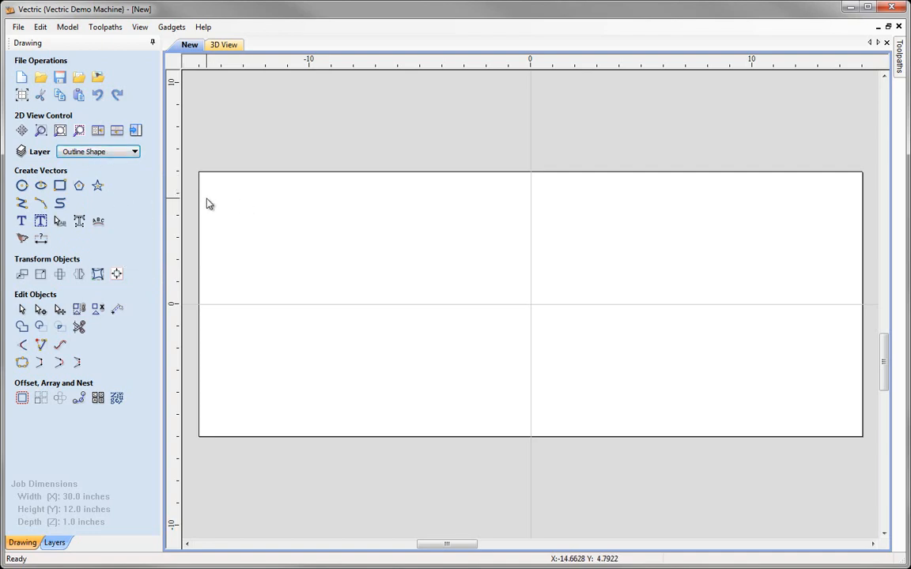
Draw a square-cornered rectangle 27 inches wide and 10.5 inches high, anchored by its center at X 0, Y 0.
click(60, 186)
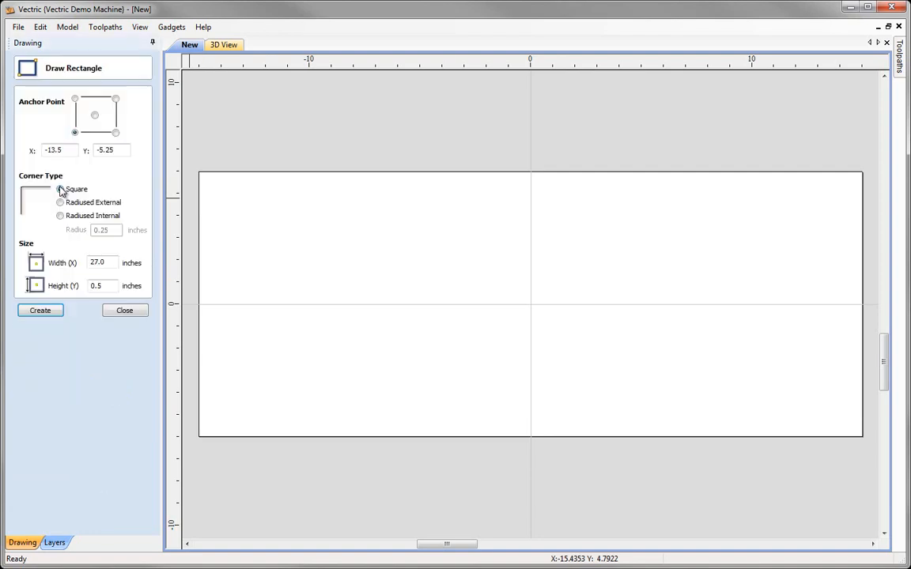
click(95, 116)
drag(76, 149, 36, 155)
text(0)
drag(120, 150, 93, 150)
text(0)
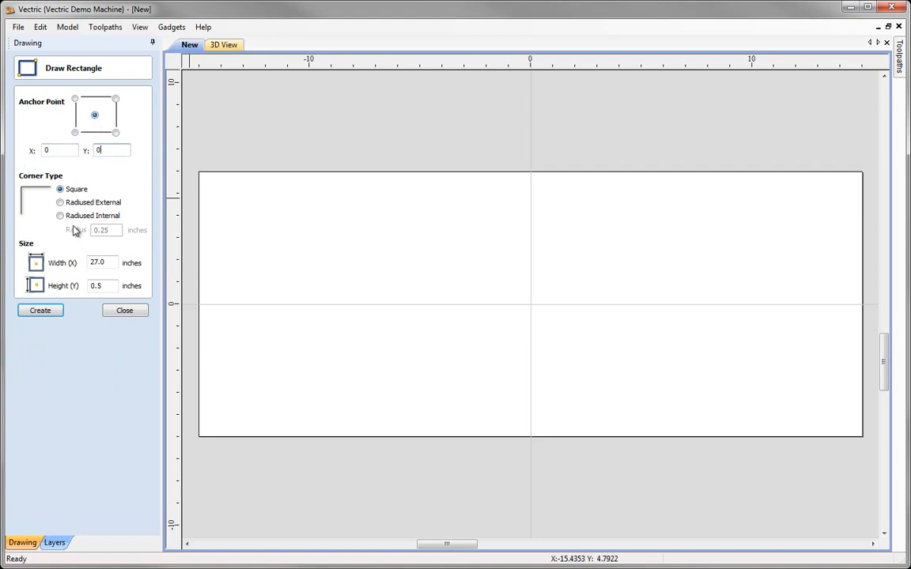
drag(111, 266, 100, 267)
text(27)
key(Tab)
text(10.5)
click(49, 312)
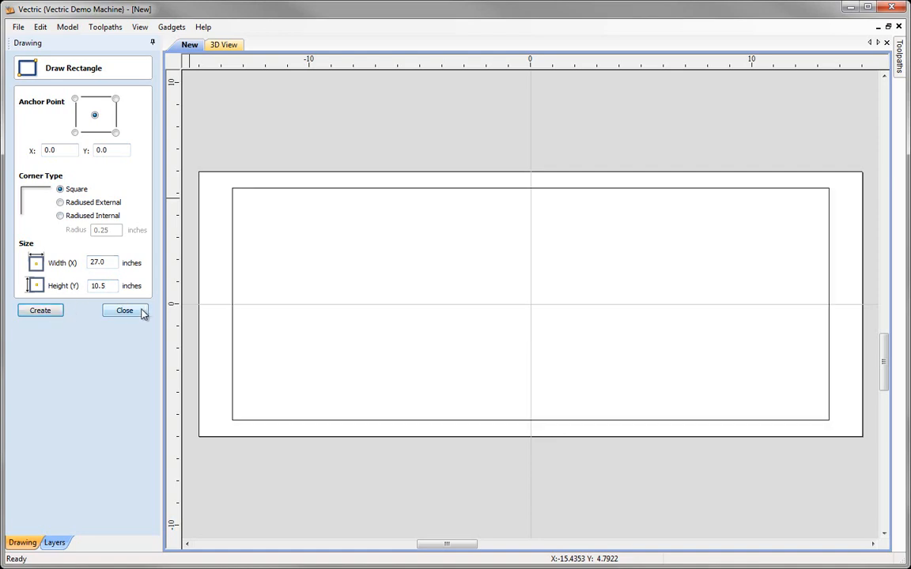
click(118, 312)
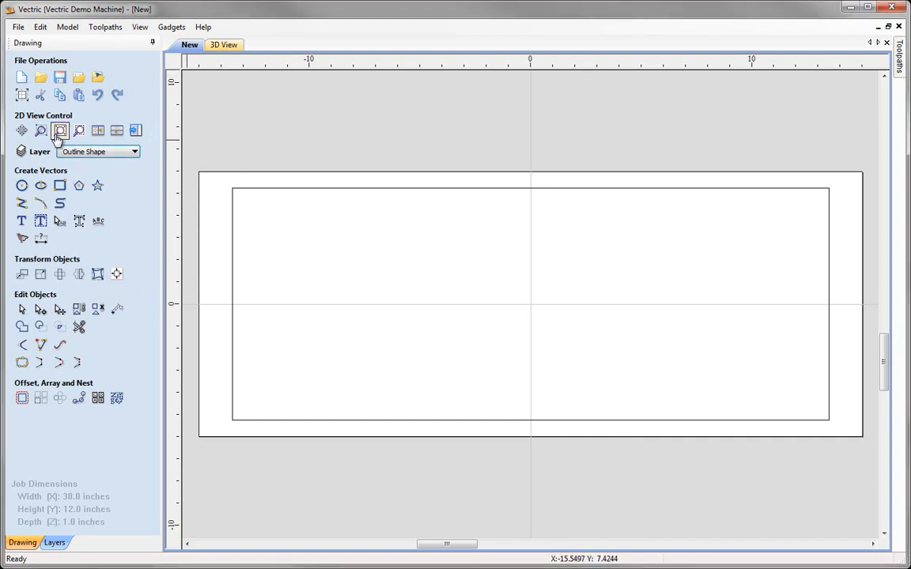
Add a new layer named Top and Bottom Grooves.
click(134, 153)
click(153, 259)
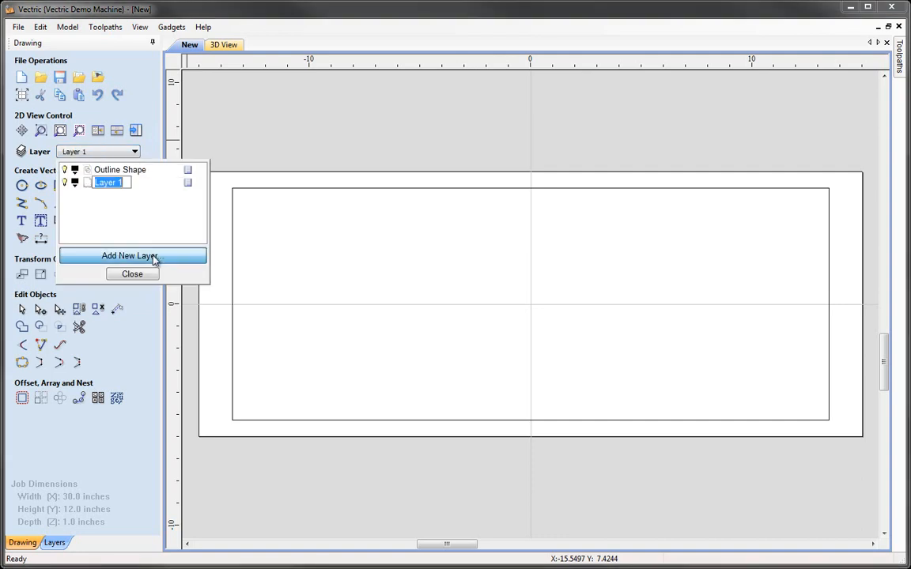
text(Top and Bottom Grooves)
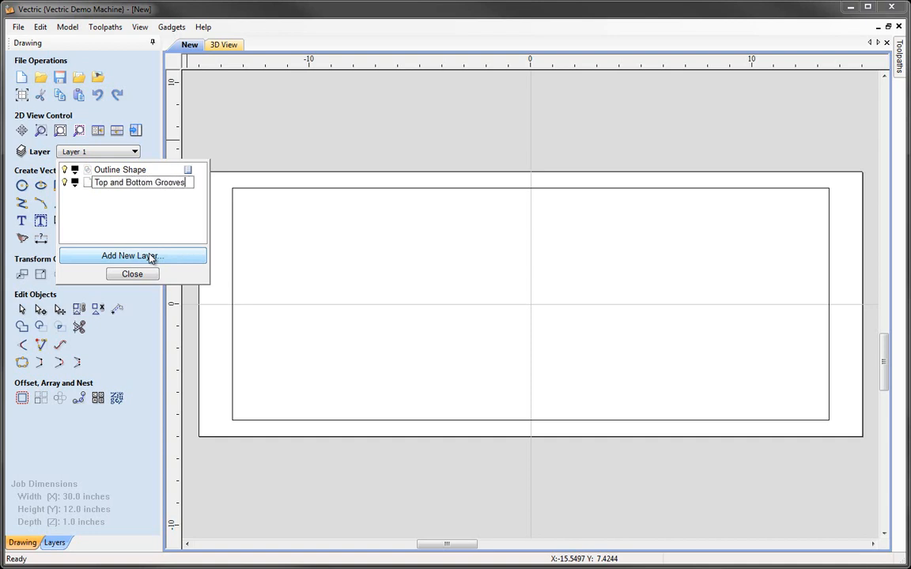
click(133, 273)
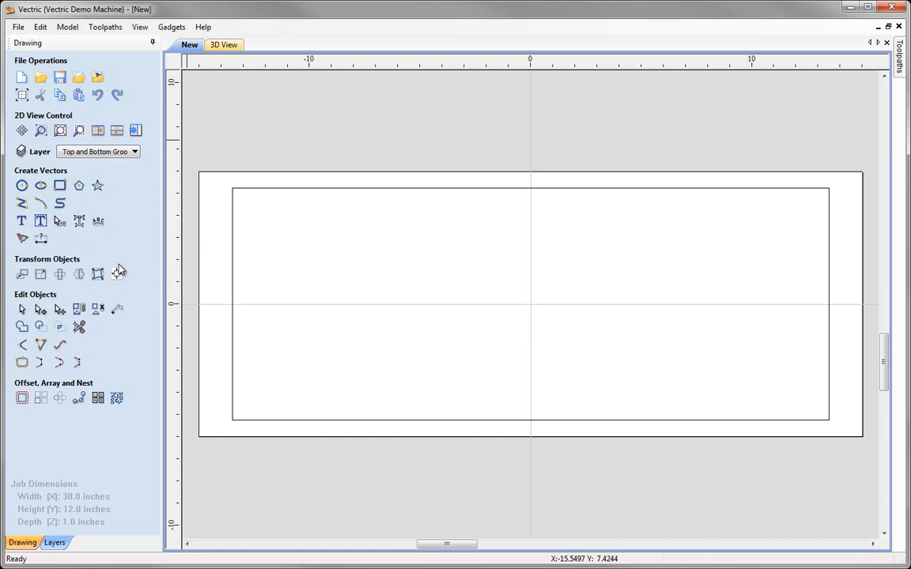
Draw a 27 by 0.5 inch rectangle anchored at the outline's lower-left corner, X -13.5, Y -5.25.
click(60, 188)
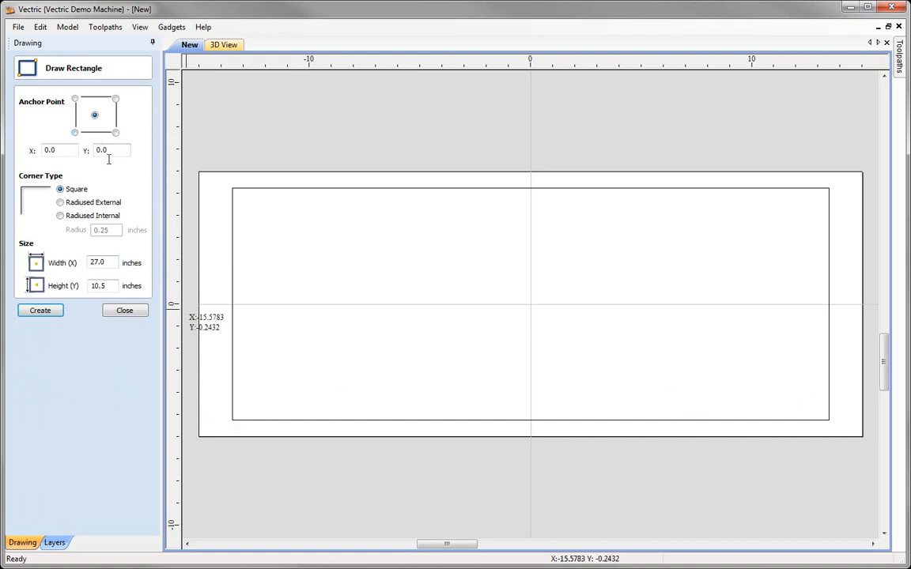
click(74, 133)
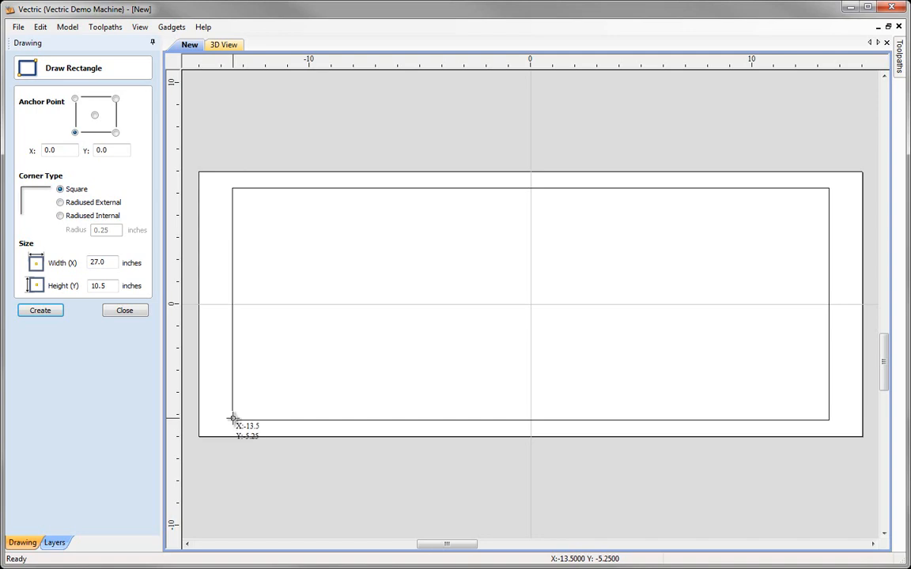
drag(232, 419, 830, 420)
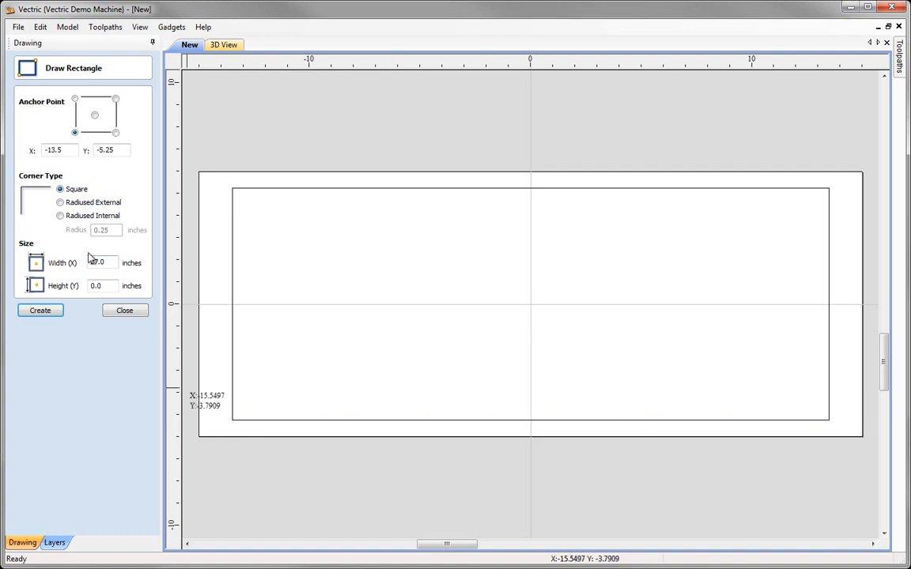
double_click(106, 285)
text(0.5)
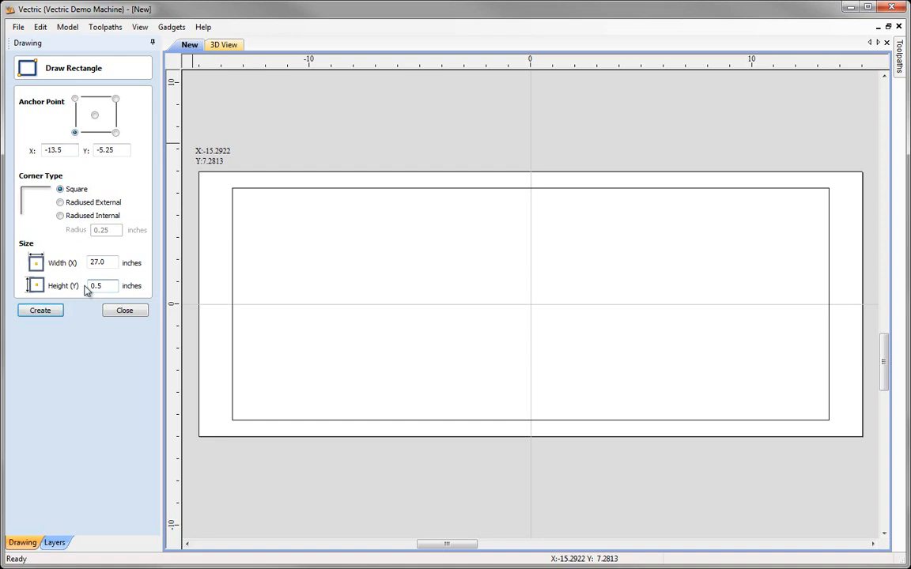
click(46, 315)
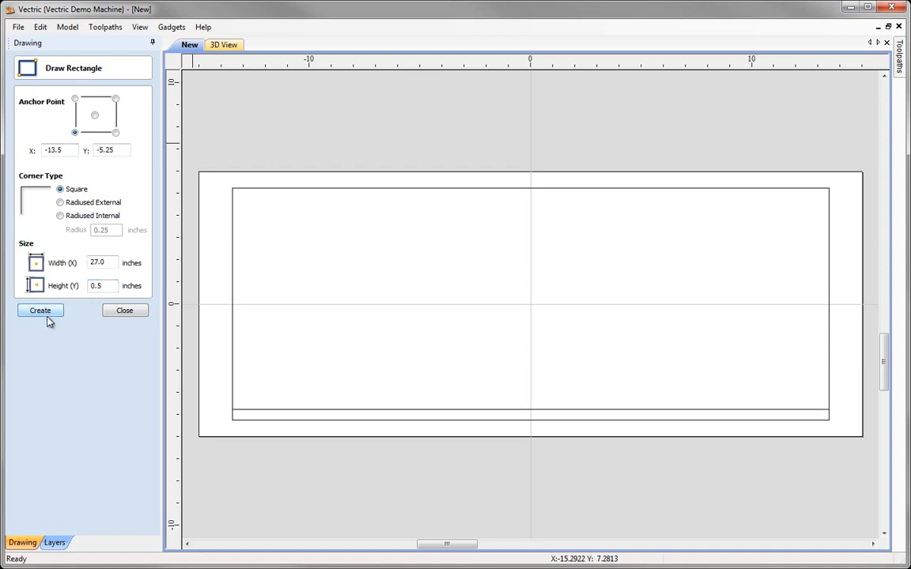
click(119, 311)
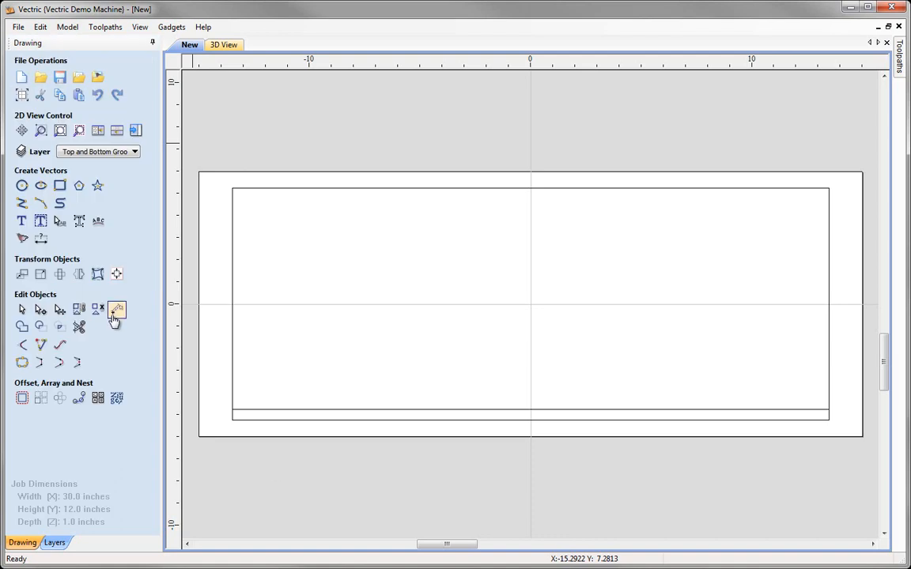
Move the 0.5-inch-high groove rectangle by a relative 0.375 inches in Y.
click(268, 411)
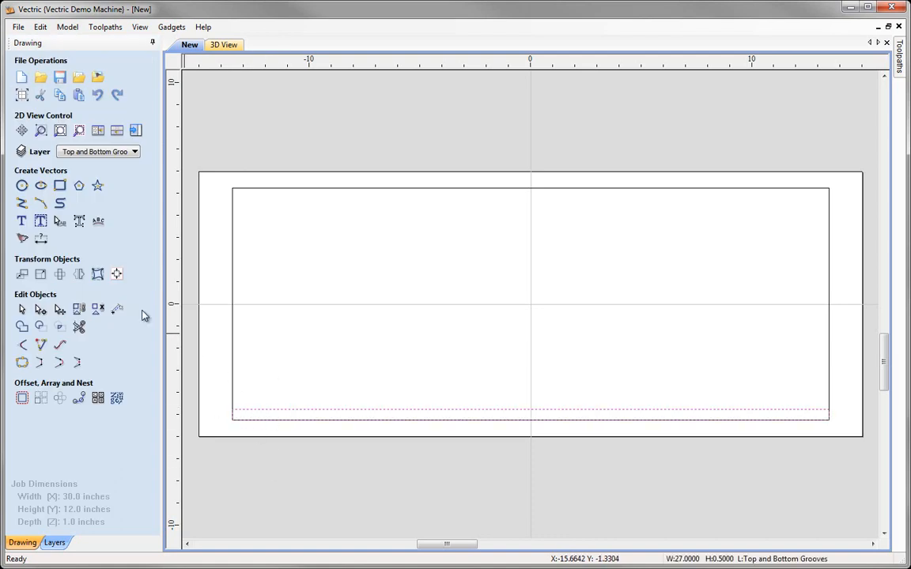
click(22, 274)
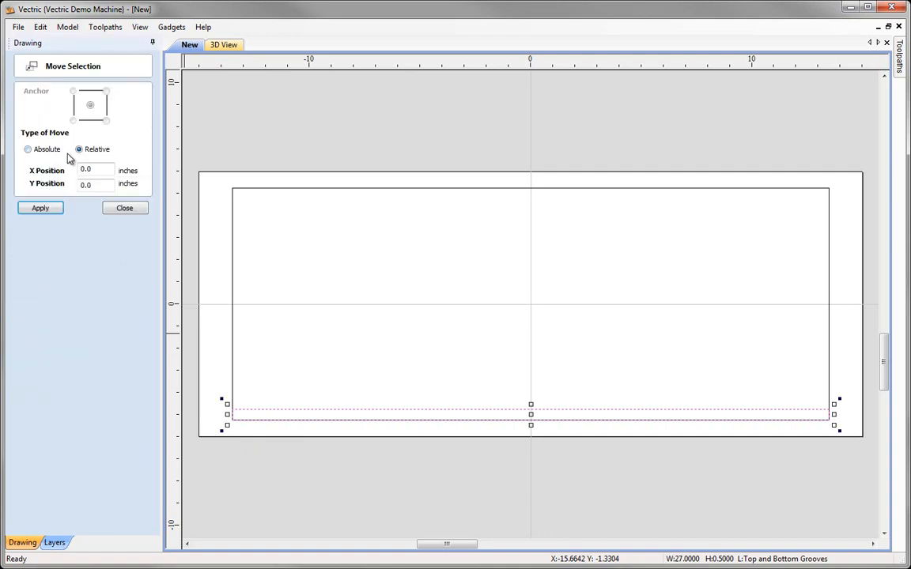
double_click(105, 187)
text(0.375)
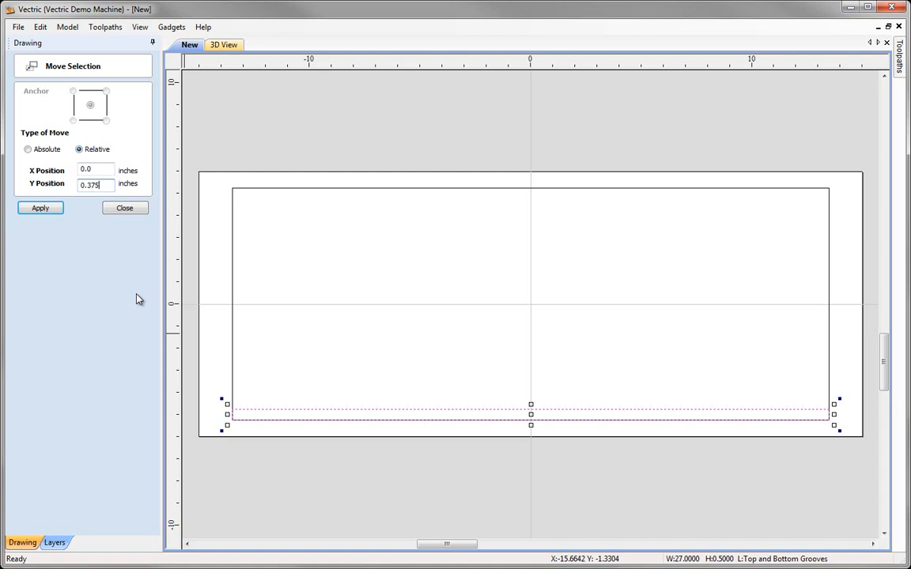
click(49, 209)
click(122, 208)
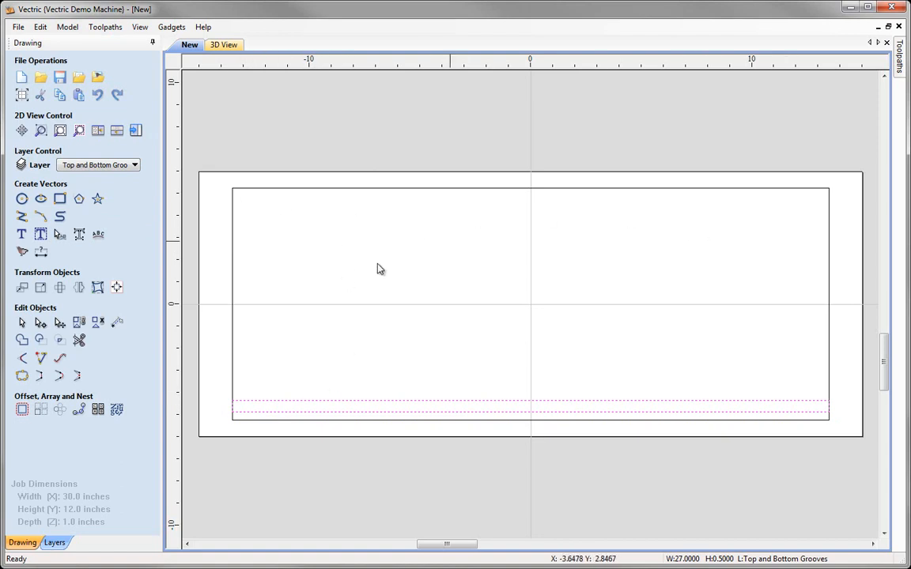
Create a mirrored copy of the groove rectangle flipped vertically about the job center, and deselect it.
click(80, 290)
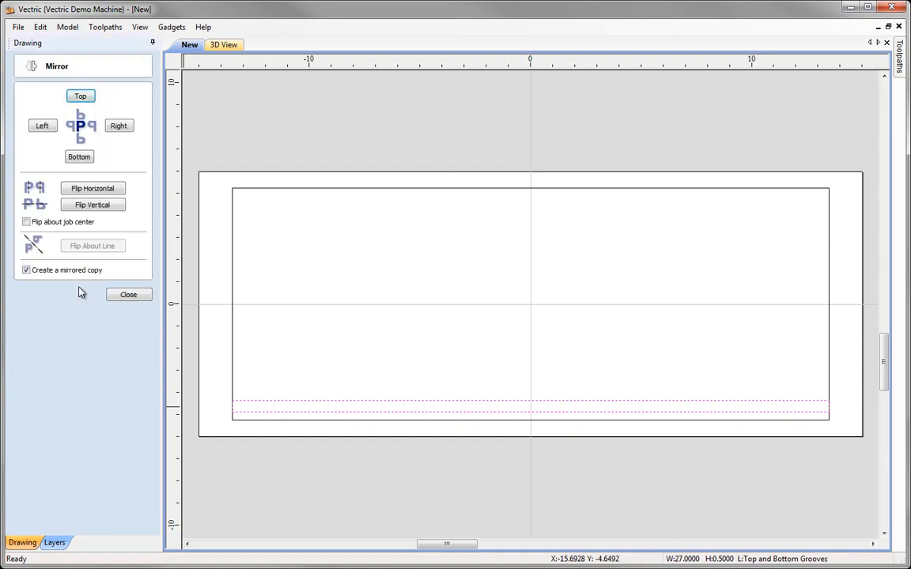
click(26, 222)
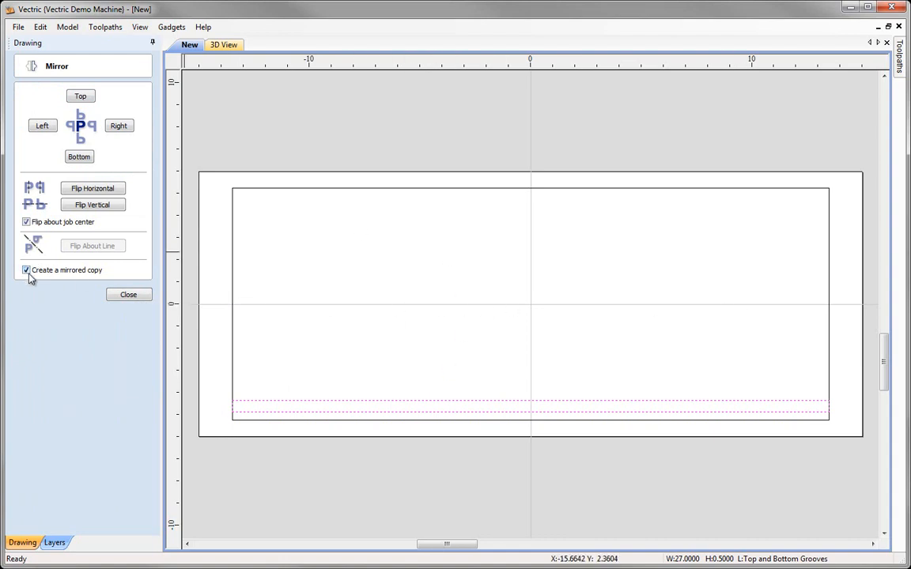
click(93, 205)
click(129, 295)
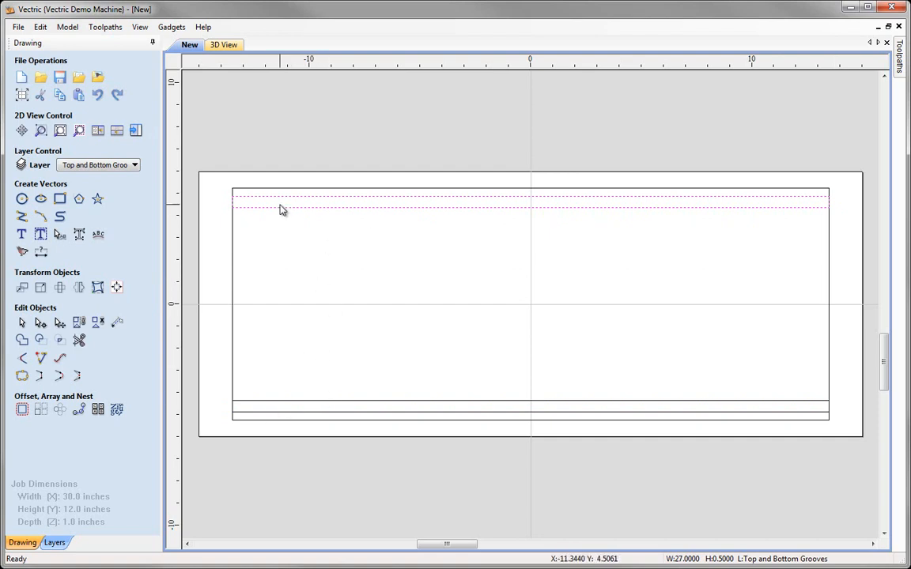
click(307, 325)
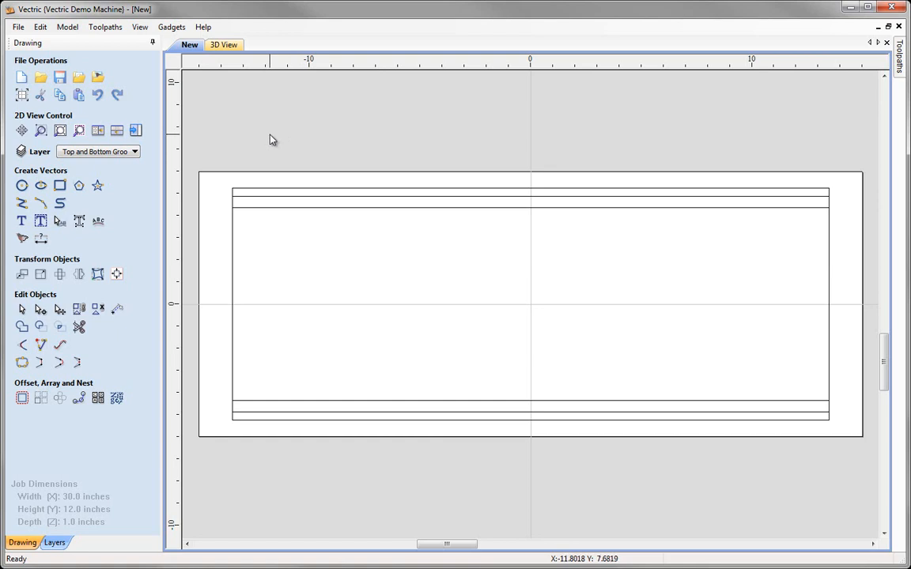
Hide the Outline Shape and Top and Bottom Grooves layers, and add a new layer named Foils.
click(136, 152)
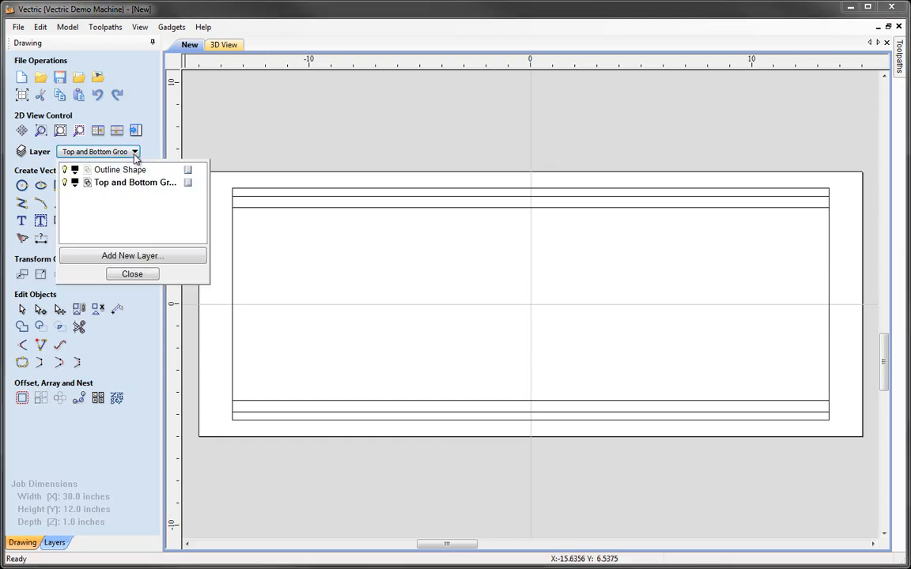
click(65, 182)
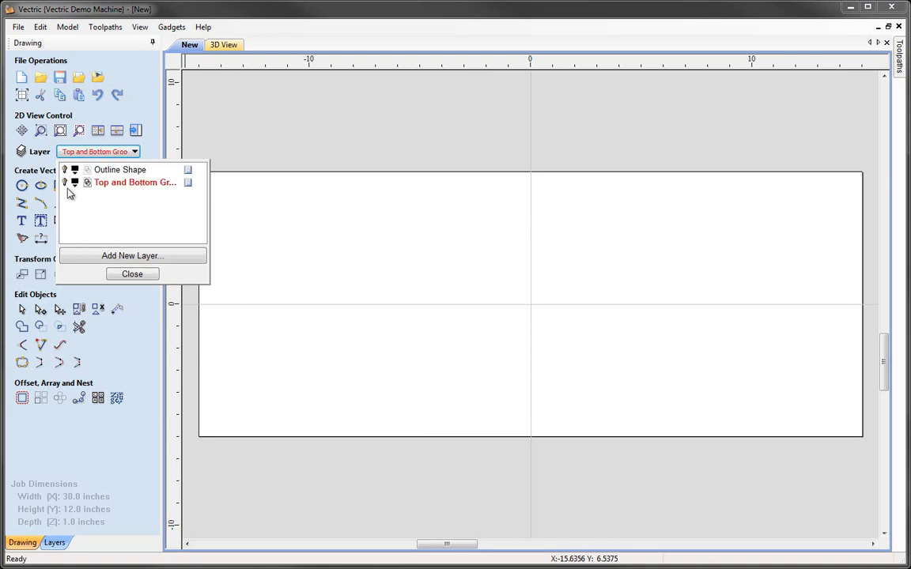
click(126, 258)
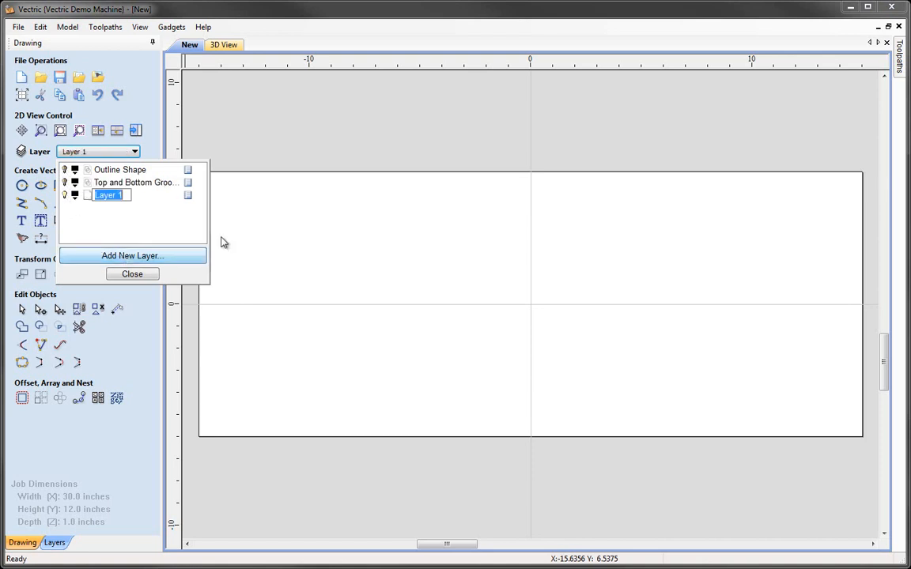
text(Foils)
click(134, 274)
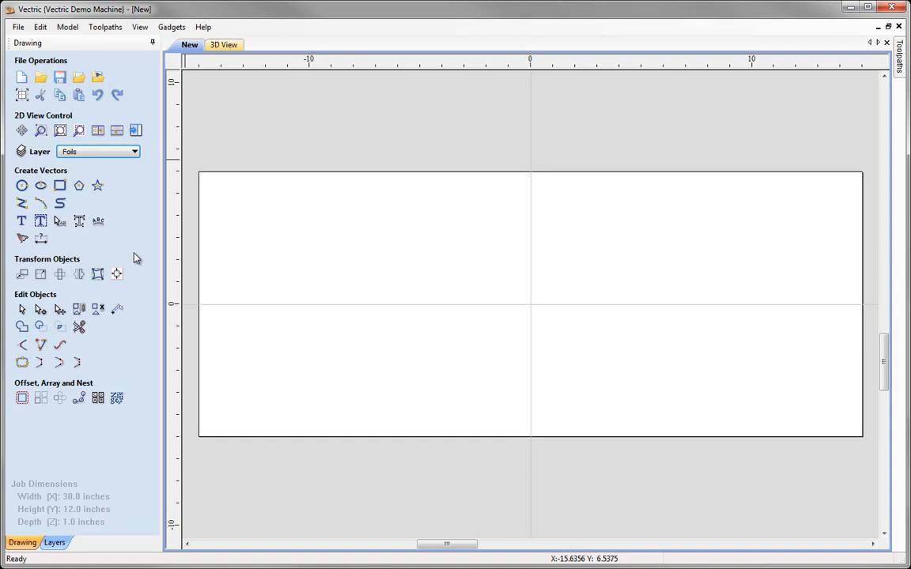
Draw a circle about 1.5 inches in diameter centered at X 0, Y 0.
click(22, 186)
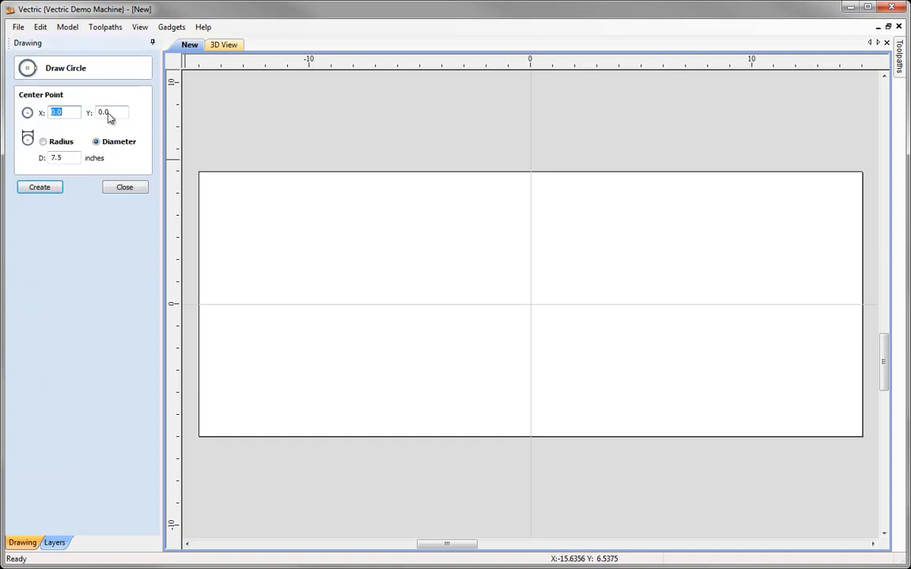
click(64, 157)
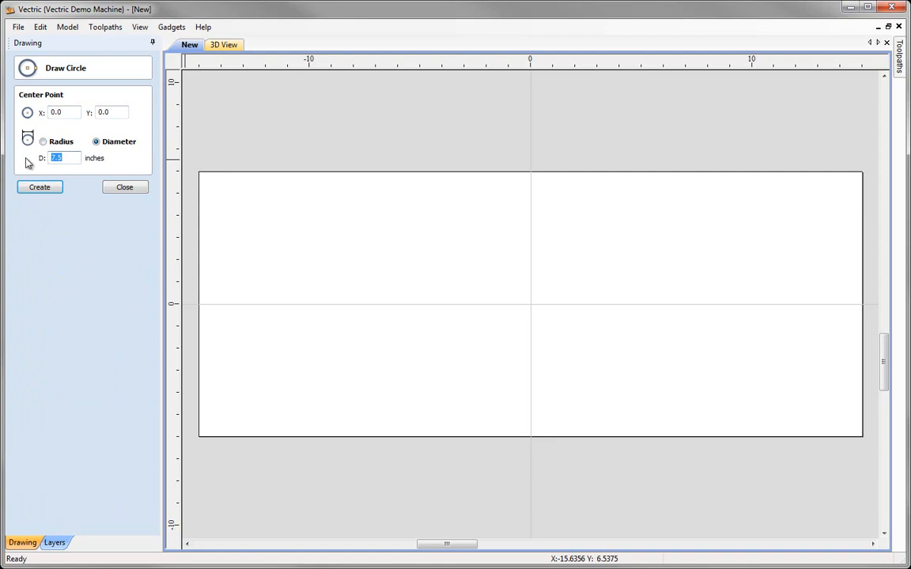
click(46, 188)
click(128, 189)
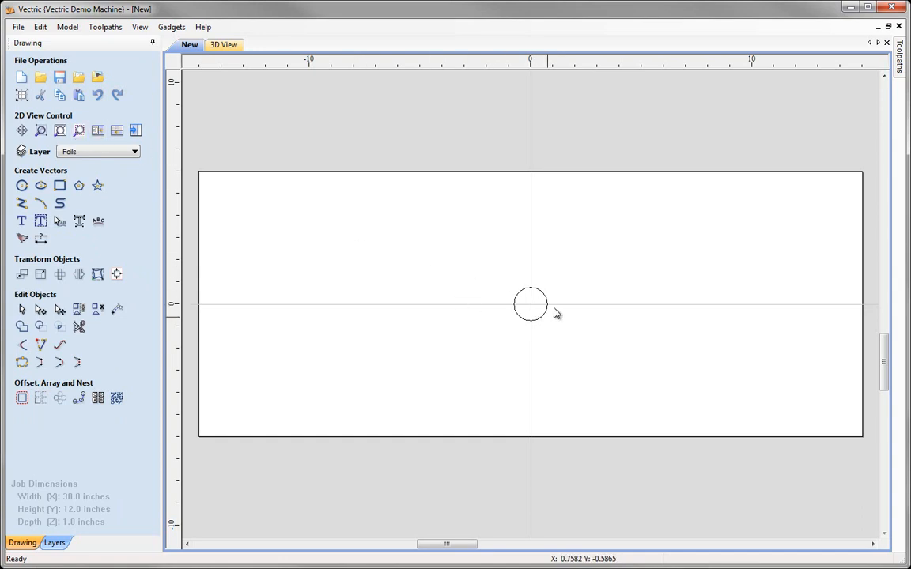
scroll(537, 310, up, 1)
scroll(533, 309, down, 2)
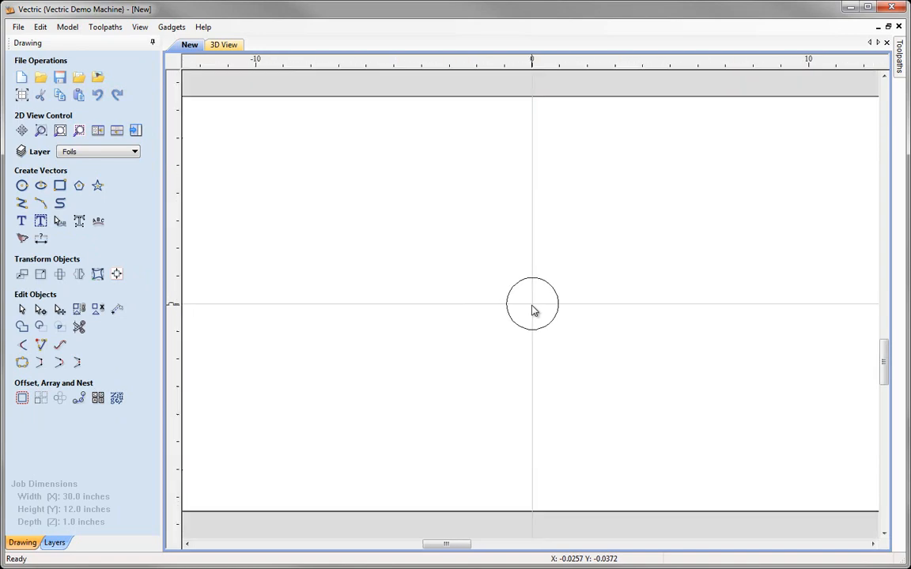
scroll(535, 313, up, 1)
scroll(533, 311, up, 2)
scroll(532, 312, down, 3)
scroll(532, 310, down, 2)
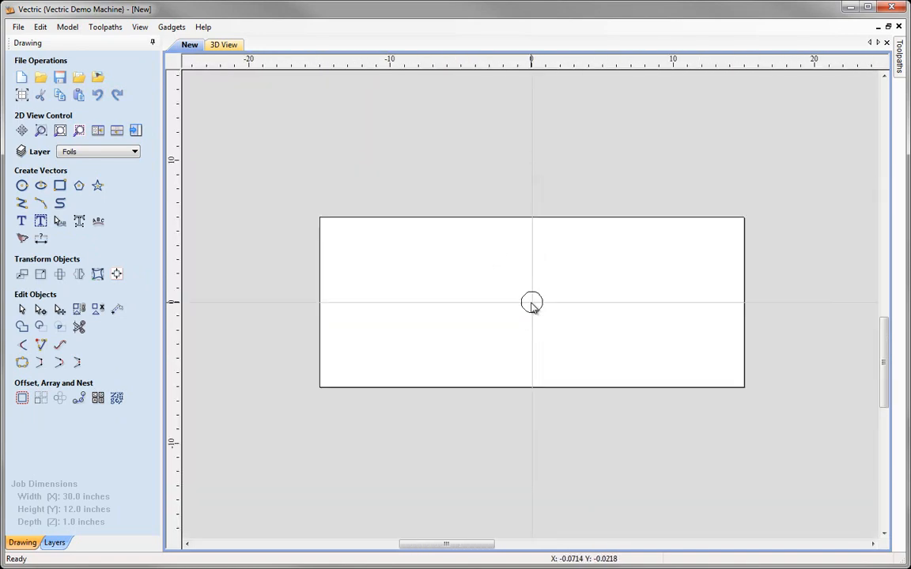
scroll(532, 307, up, 2)
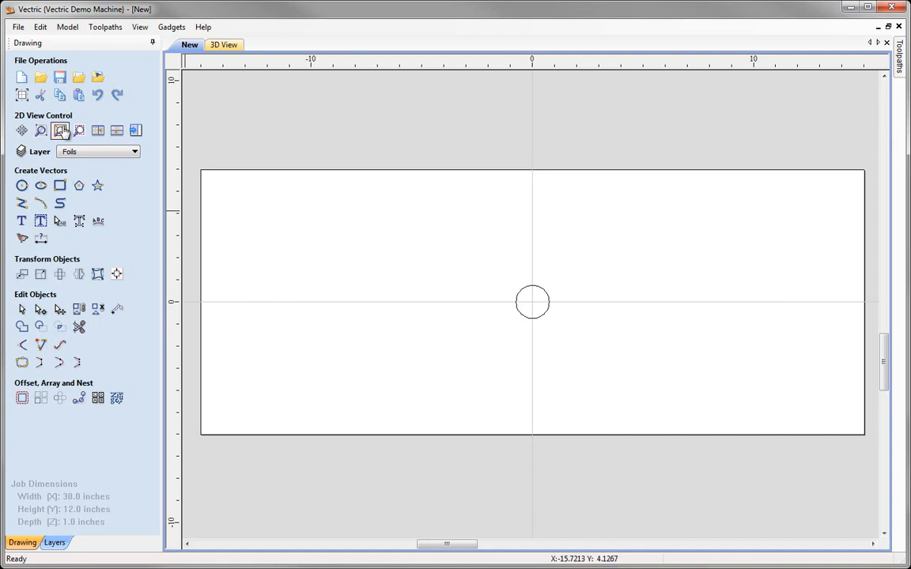
Move the 1.5-inch circle by a relative -0.666667 inches in Y, keeping its X position.
click(40, 131)
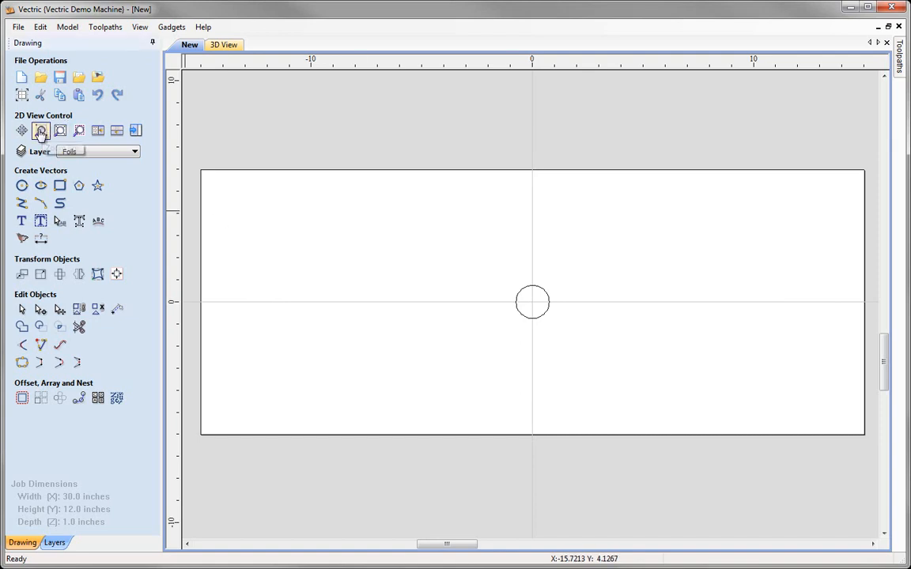
drag(455, 228, 618, 378)
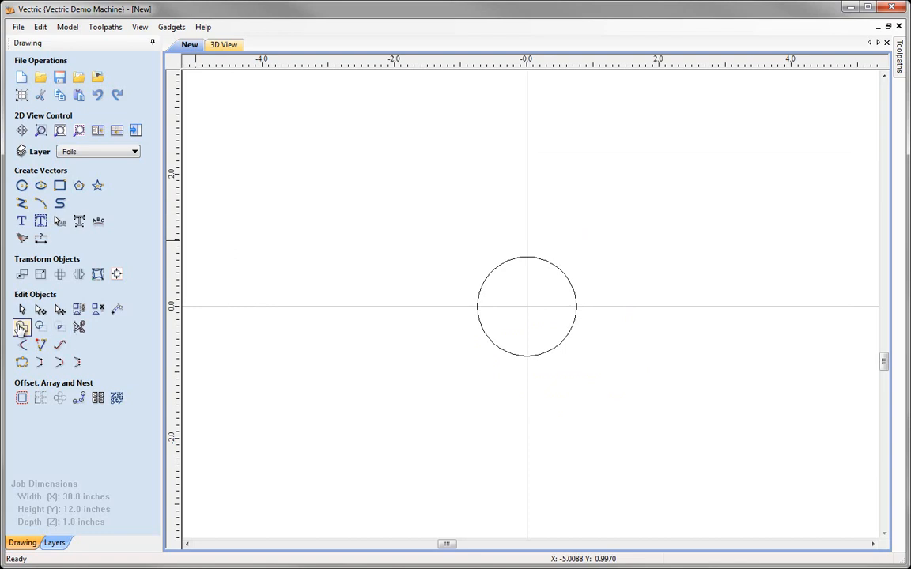
click(23, 311)
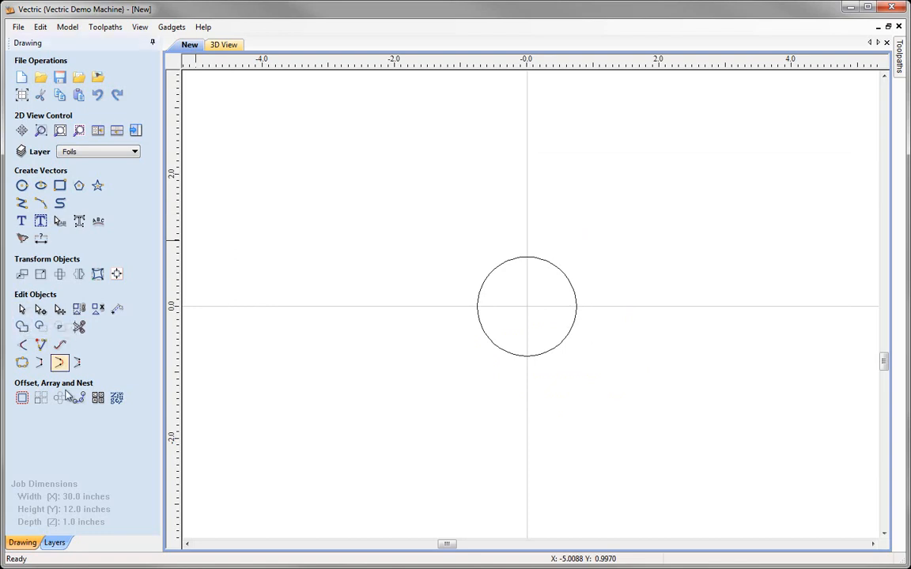
click(506, 269)
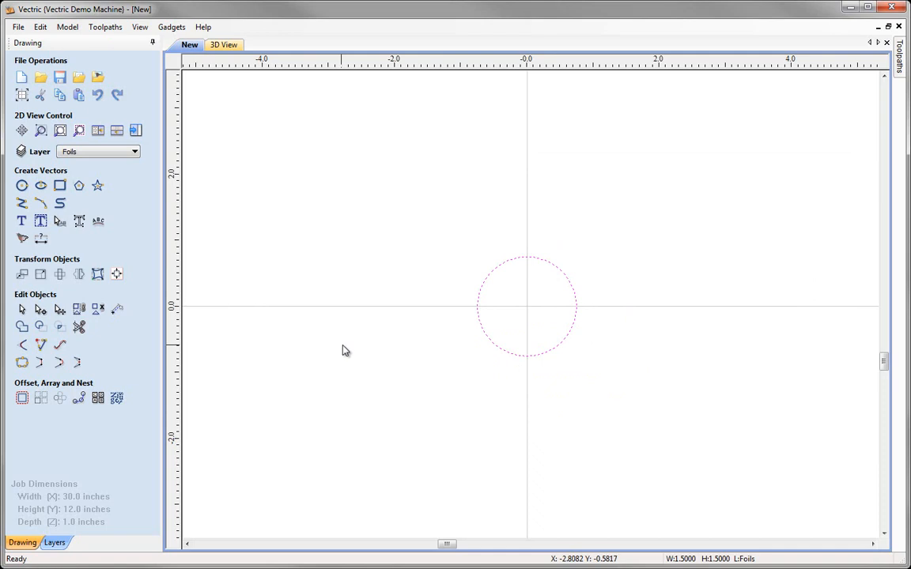
click(22, 276)
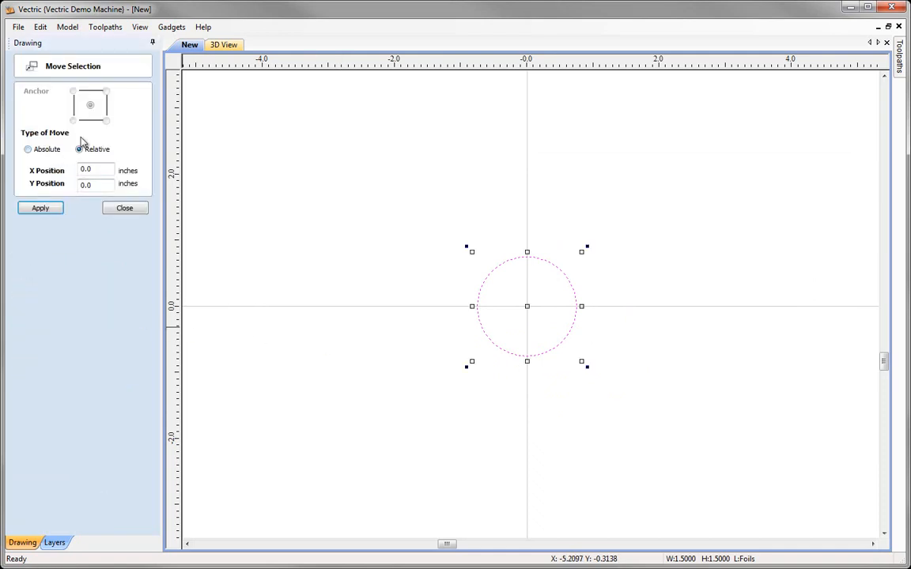
drag(103, 186, 58, 185)
key(Tab)
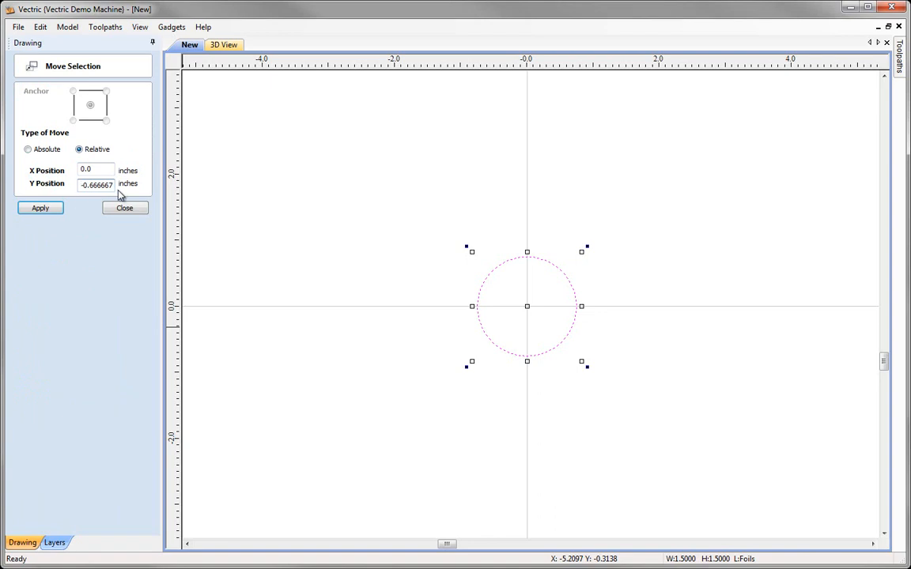
click(51, 211)
click(134, 208)
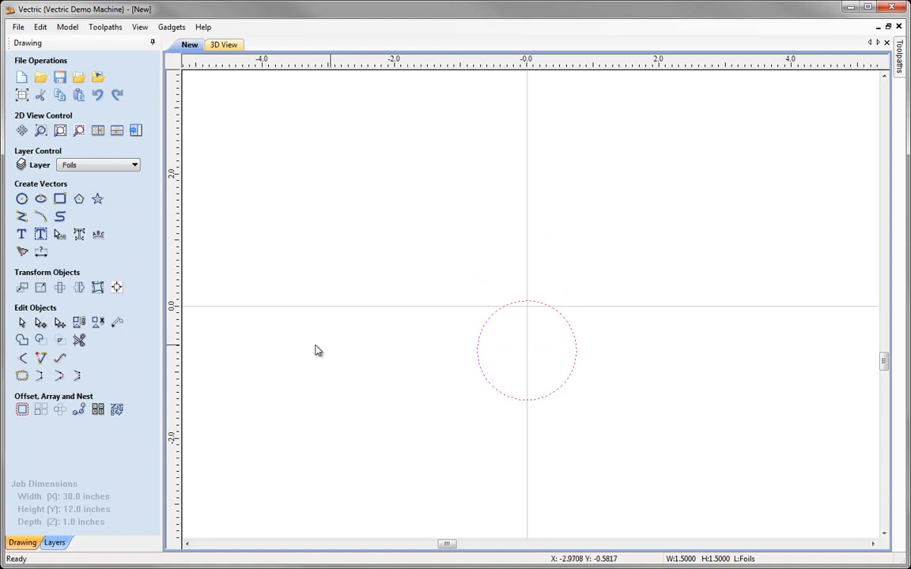
Circular-copy the circle into 3 items over a total angle of 360 degrees about X 0, Y 0, and weld them into one outline.
click(60, 410)
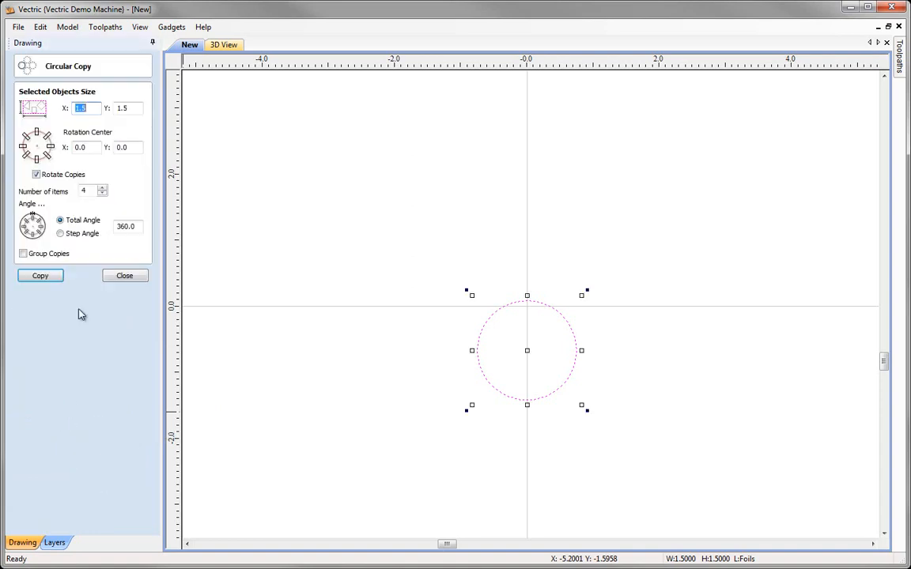
click(37, 176)
drag(97, 192, 72, 192)
text(3)
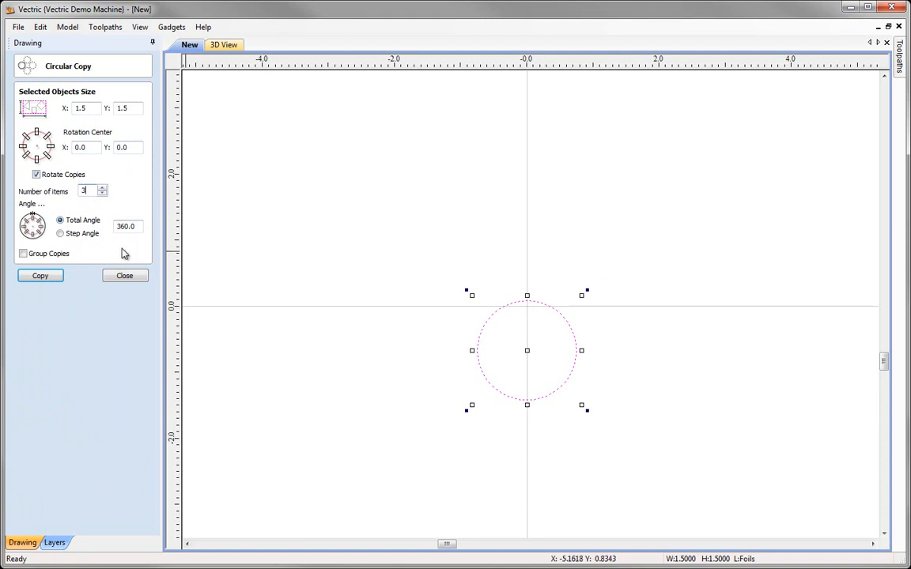
click(40, 277)
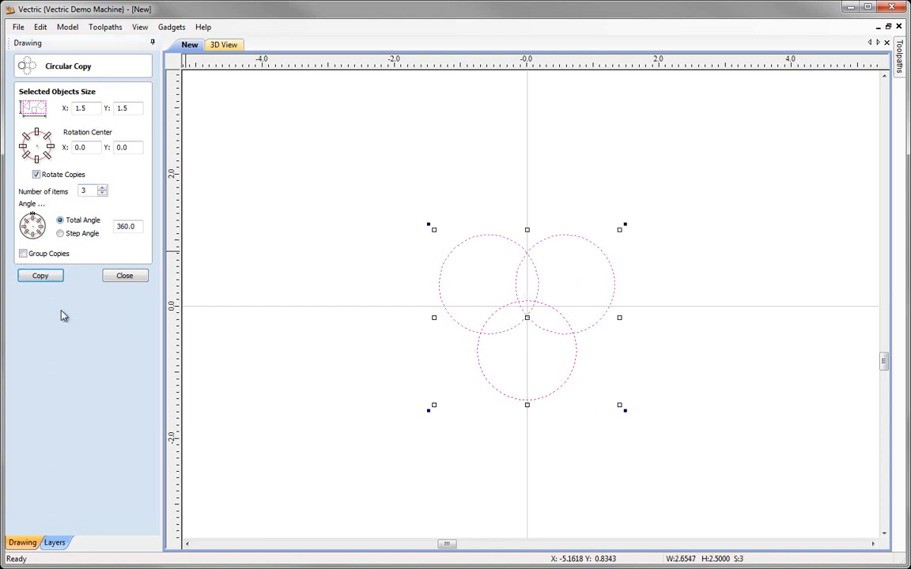
click(124, 278)
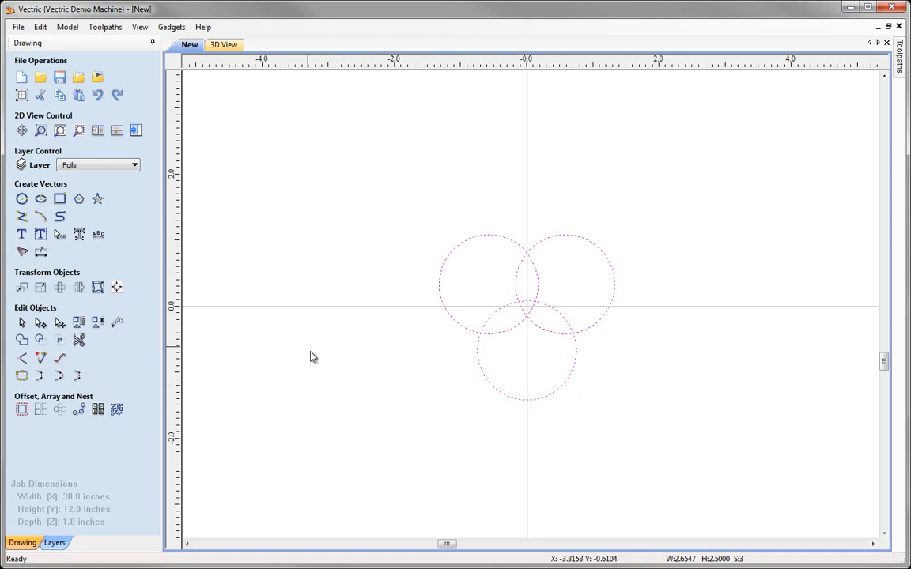
click(21, 341)
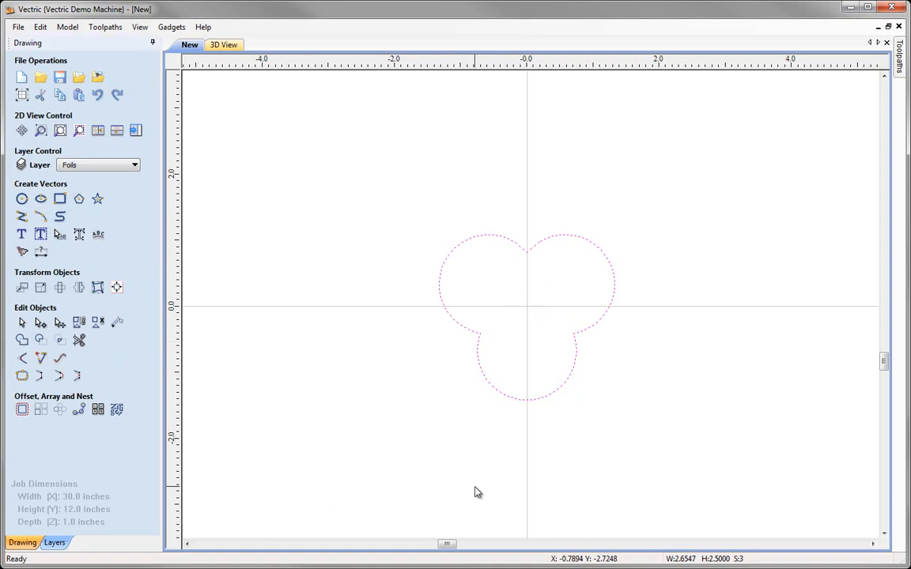
click(510, 473)
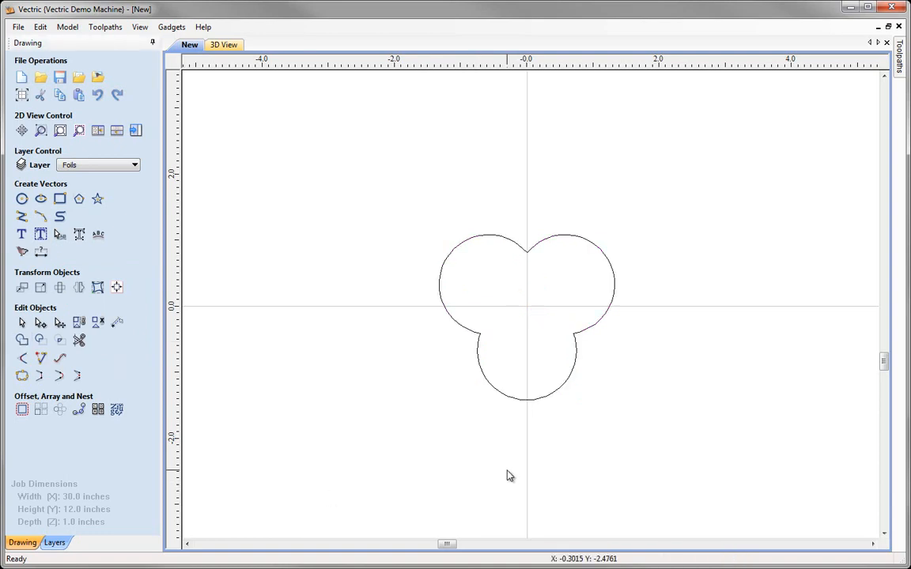
Offset the welded three-lobed outline inwards by 0.25 inches with sharp corners, keeping the original.
click(551, 241)
click(21, 409)
click(50, 121)
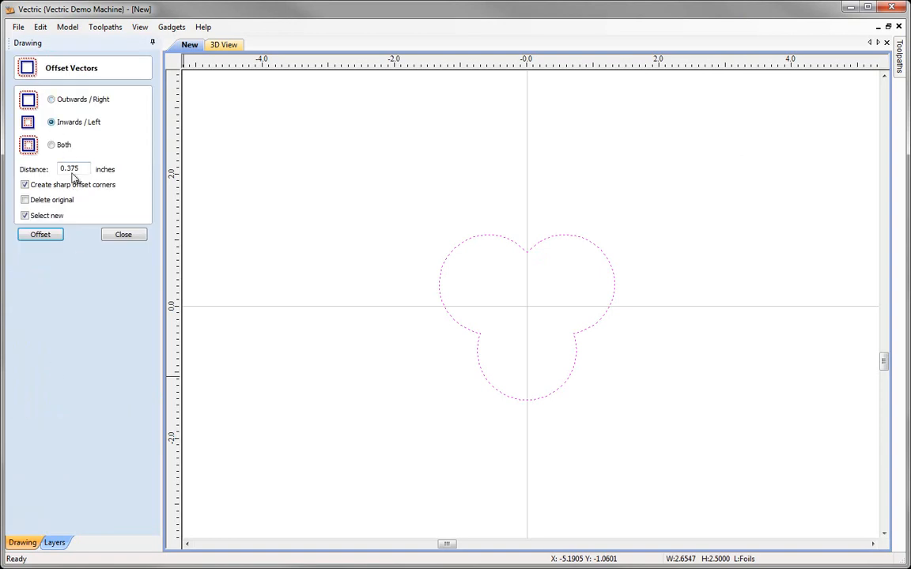
drag(68, 171, 103, 175)
click(41, 236)
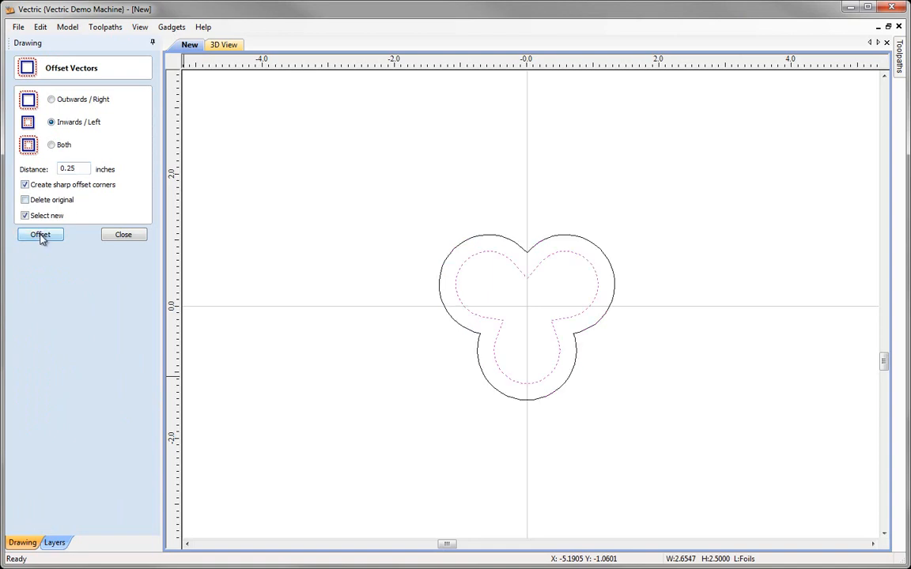
click(124, 235)
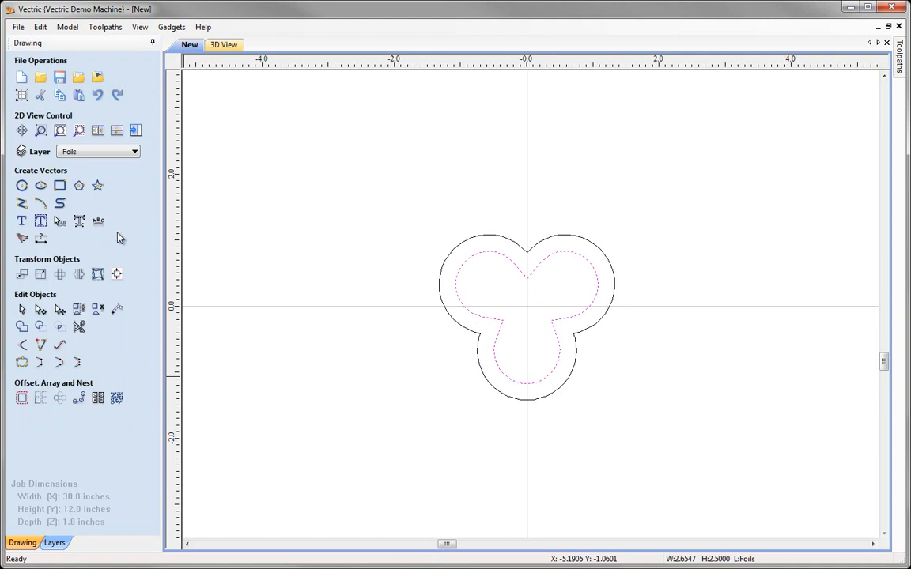
Draw a circle about 1.13 inches in diameter centered at X 0, Y 0, and slightly enlarge its diameter.
click(21, 186)
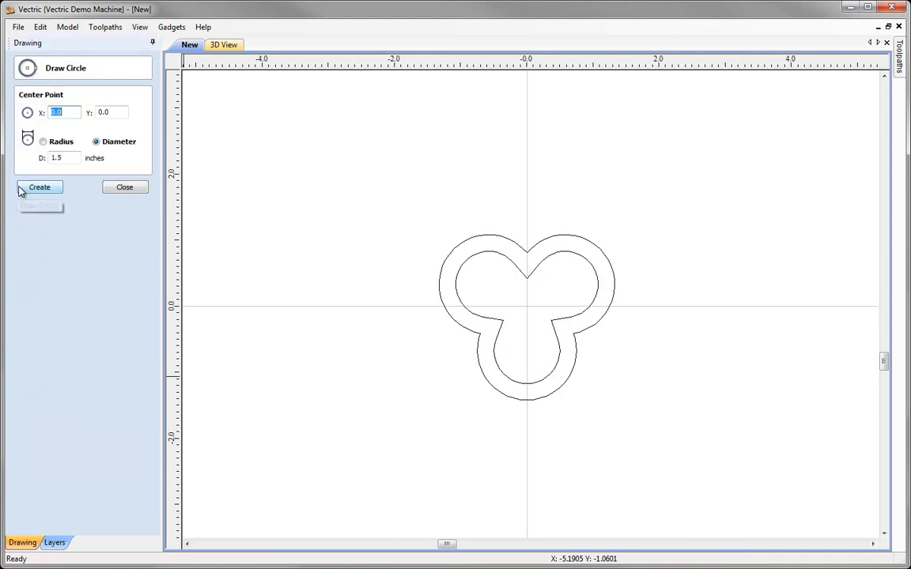
click(527, 306)
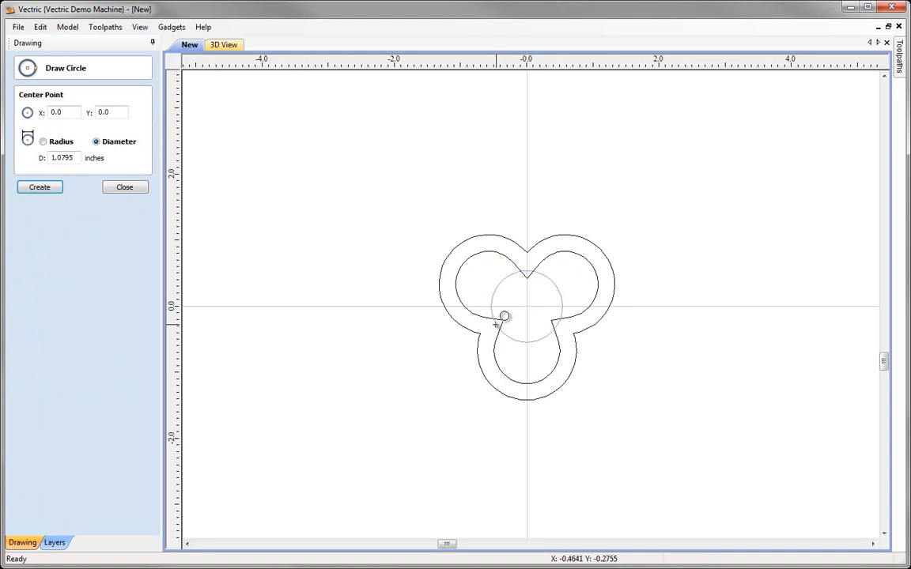
click(504, 317)
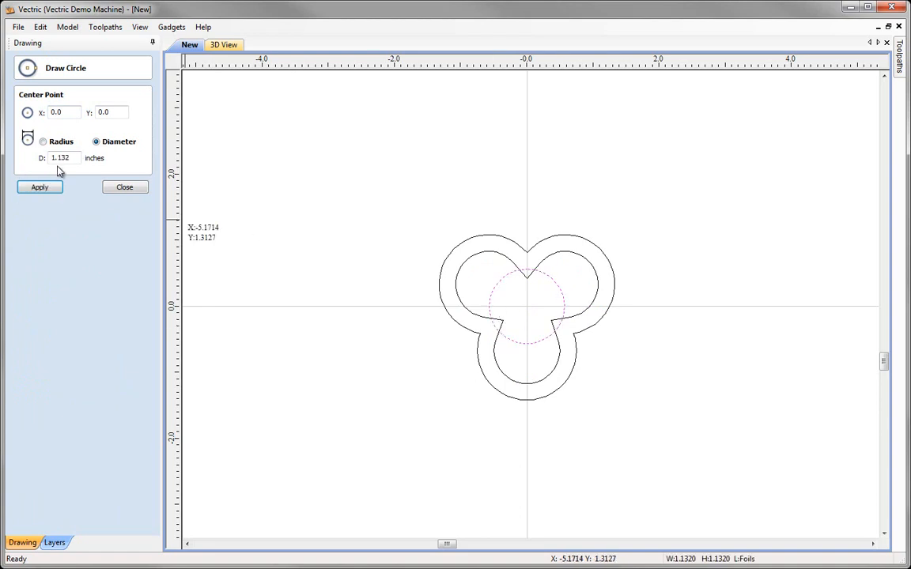
mouse_move(59, 160)
mouse_down()
mouse_move(72, 161)
mouse_move(51, 159)
mouse_up()
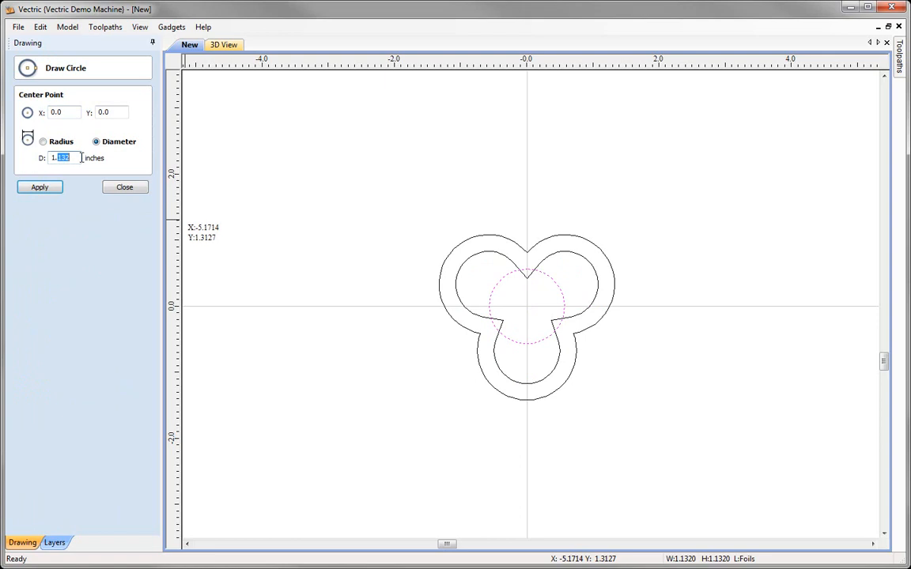
click(51, 190)
click(124, 188)
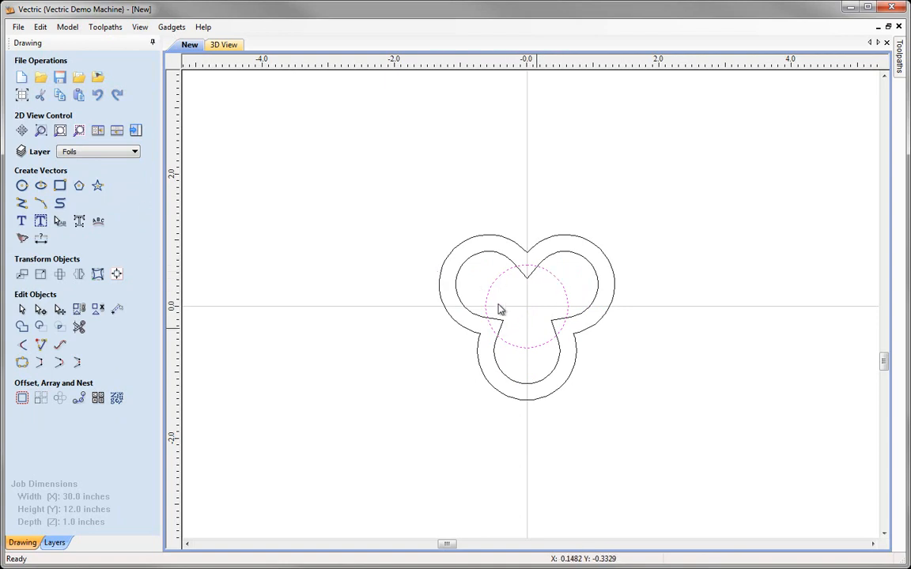
Weld the center circle with the inner offset outline and deselect the result.
shift+click(500, 255)
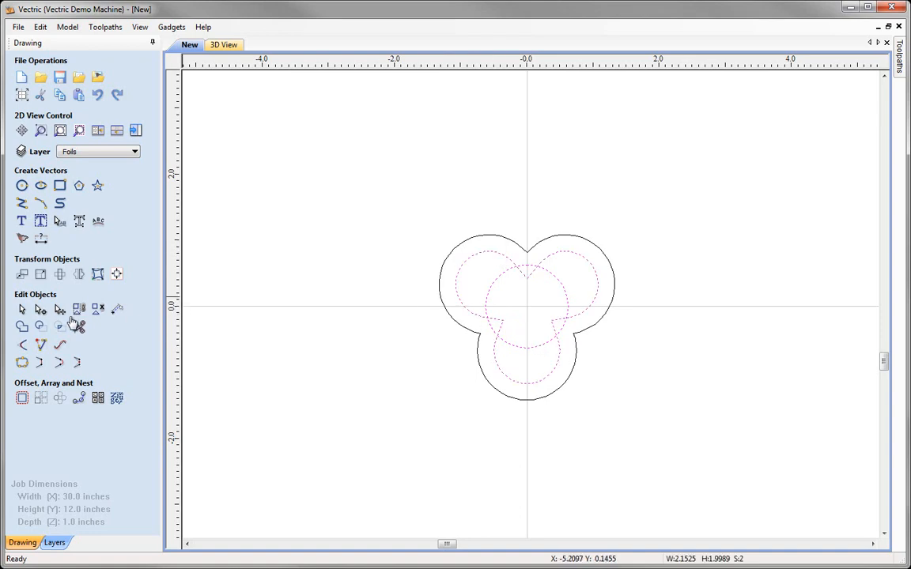
click(22, 326)
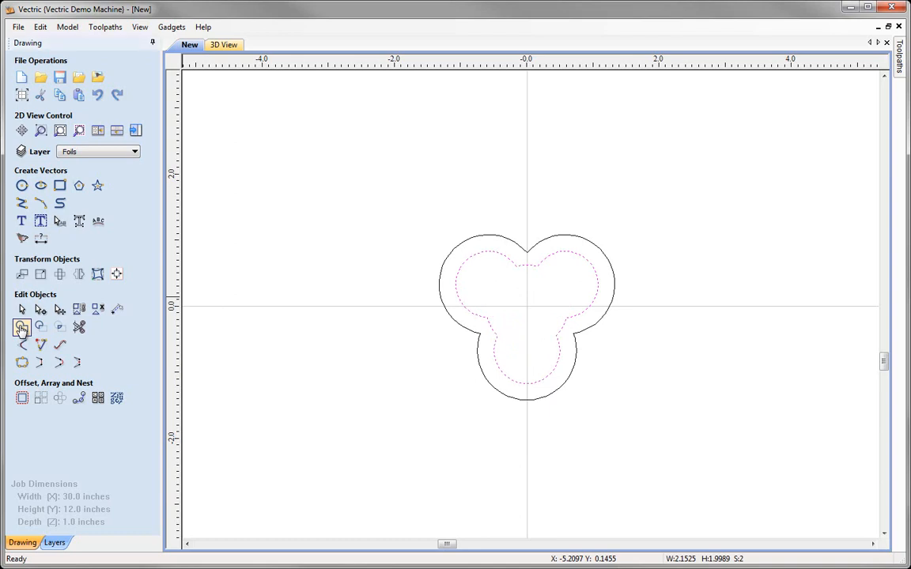
click(505, 320)
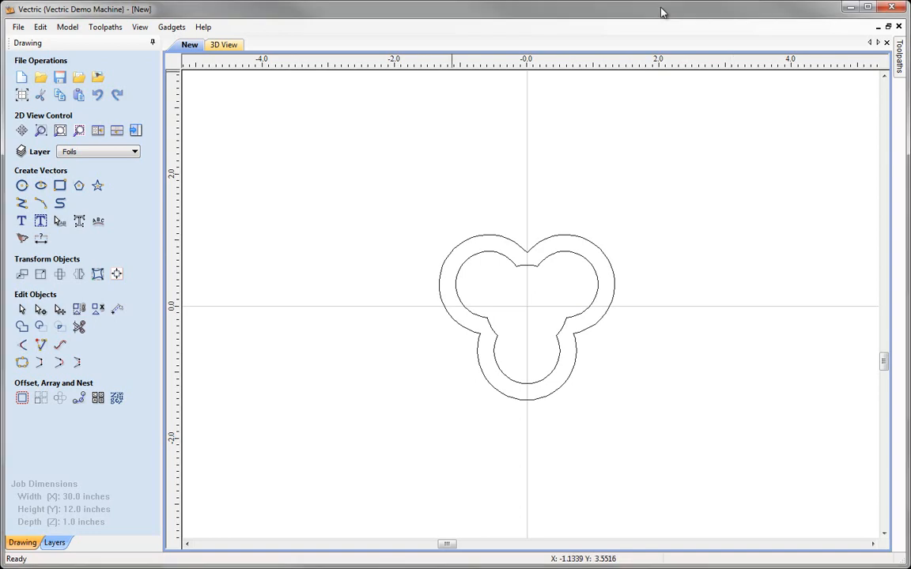
Create a 7.5-inch-diameter circle centered at X 0, Y 0 around the three-lobed shape.
click(61, 135)
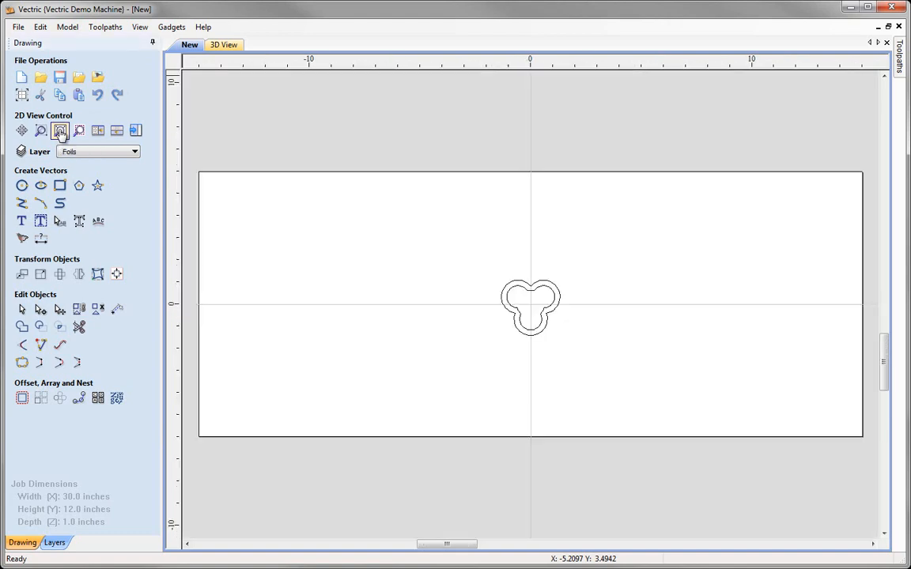
click(23, 187)
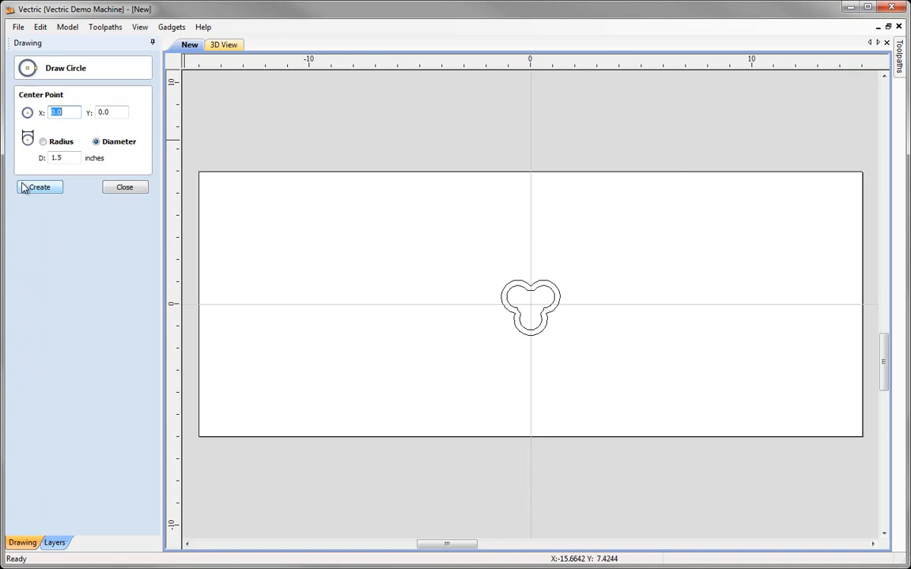
click(62, 157)
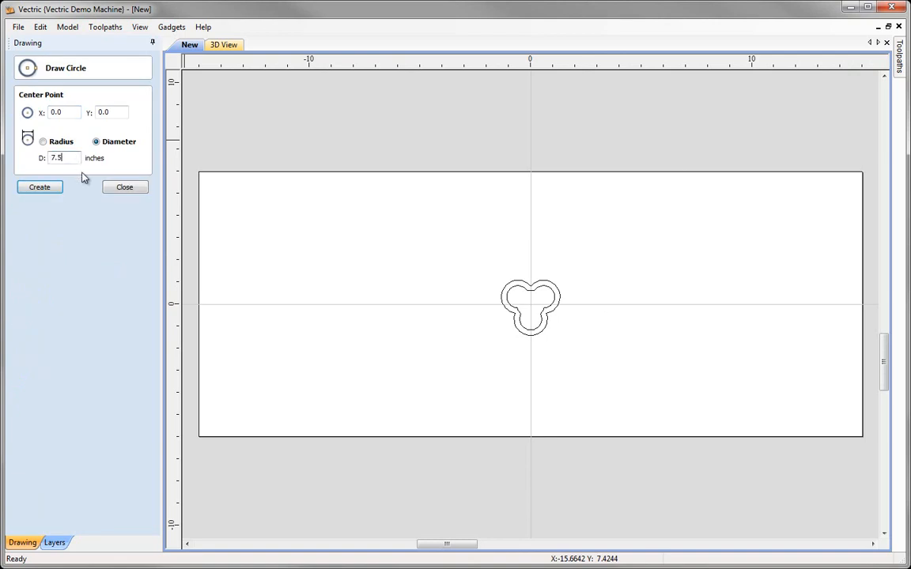
click(37, 189)
click(124, 187)
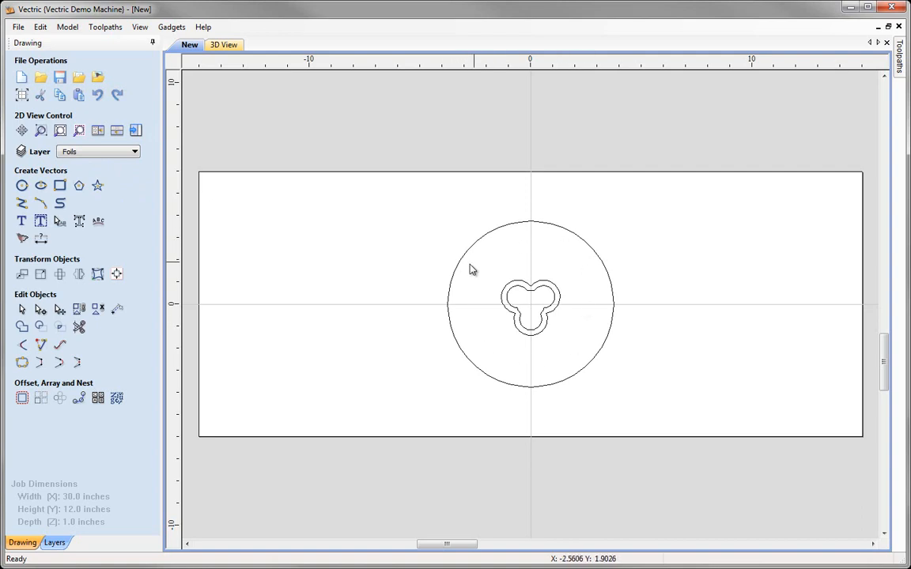
Copy the 7.5-inch circle and move the original 9 inches in the negative X direction with a relative move.
click(448, 307)
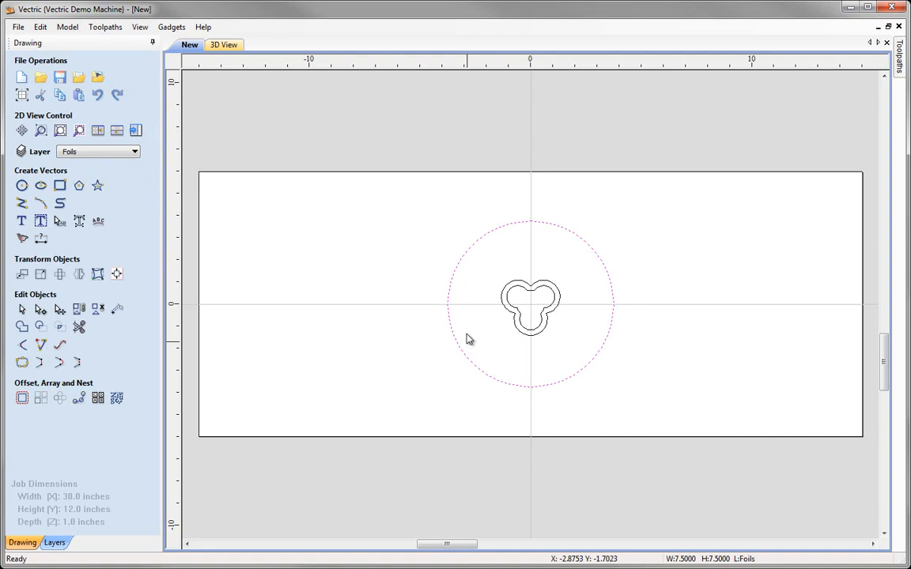
right_click(466, 262)
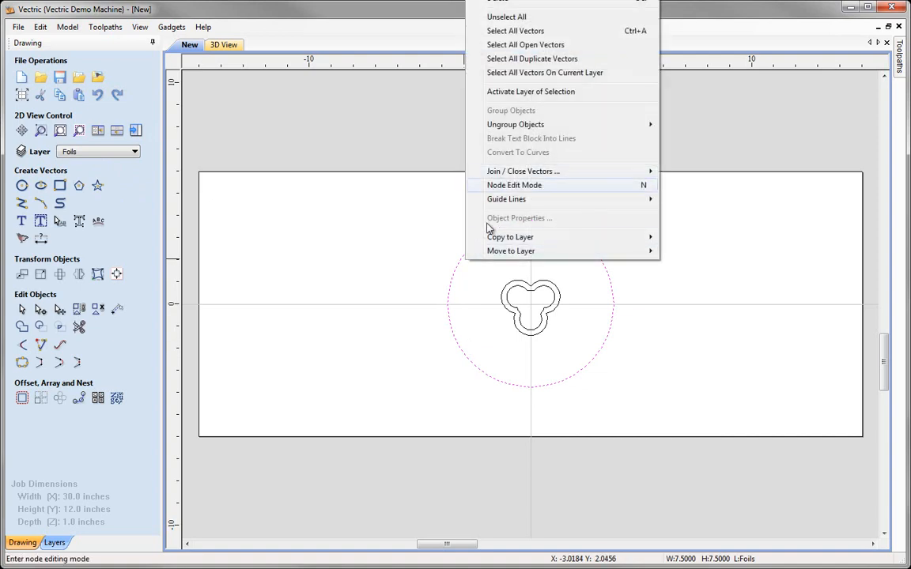
right_click(464, 357)
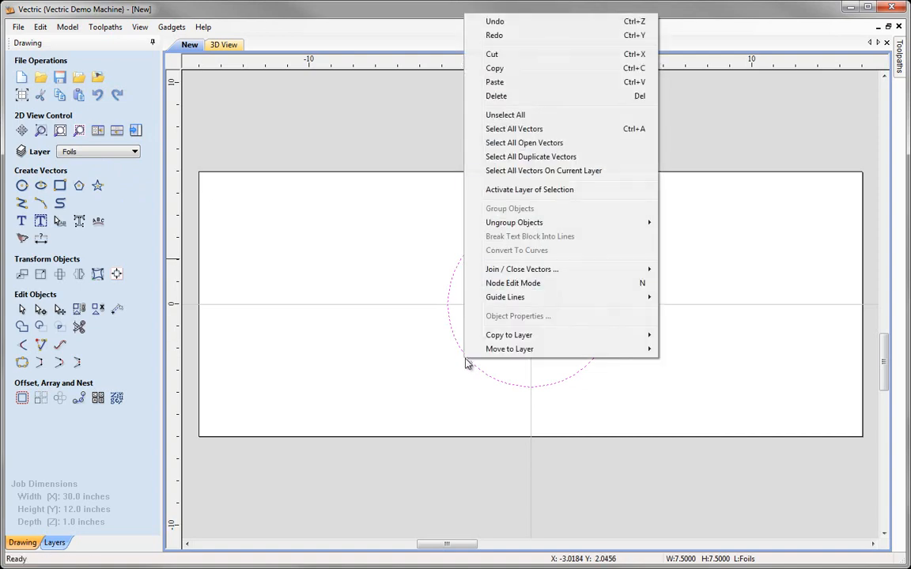
click(513, 69)
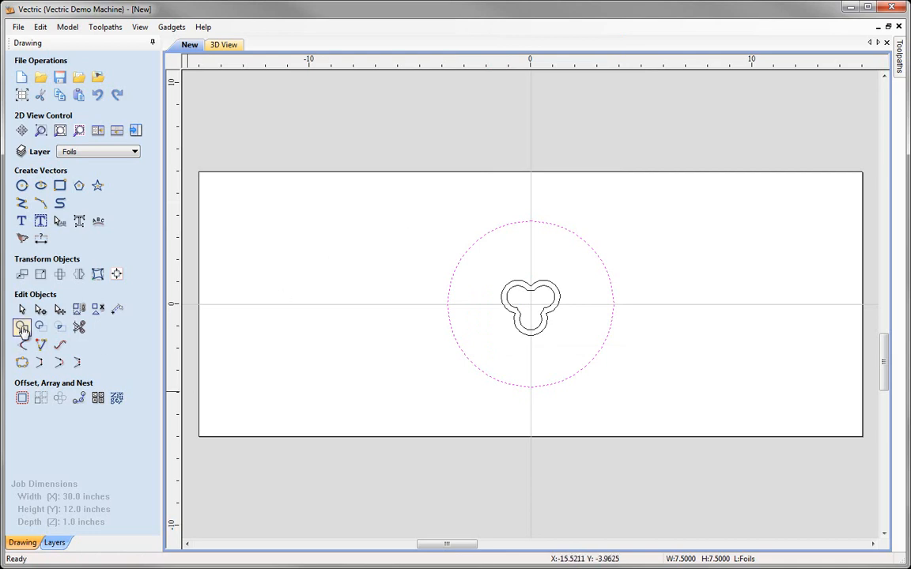
click(22, 274)
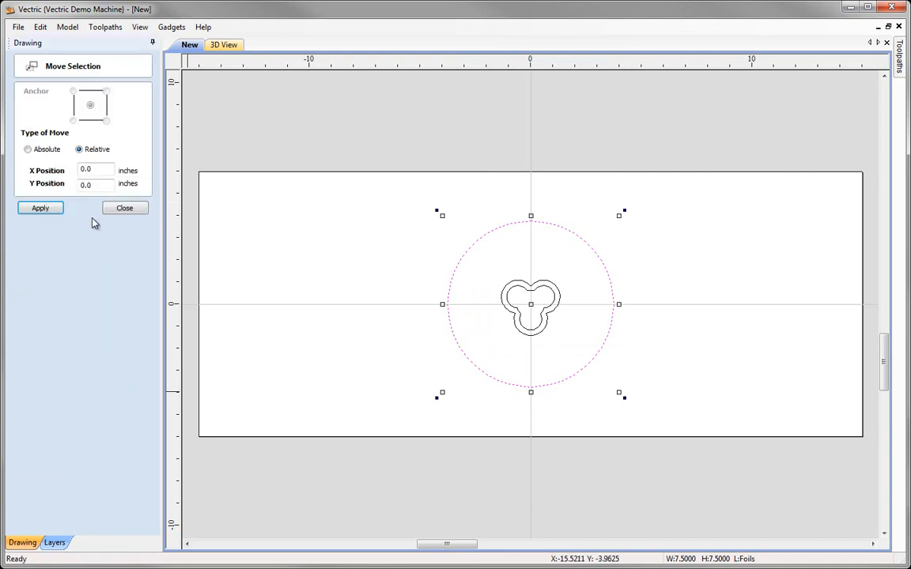
double_click(89, 169)
click(42, 209)
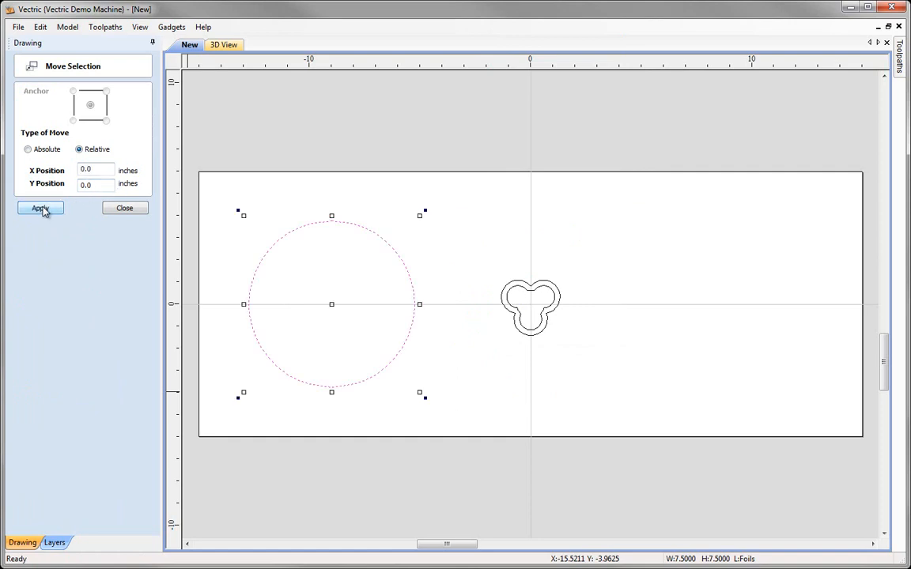
click(124, 208)
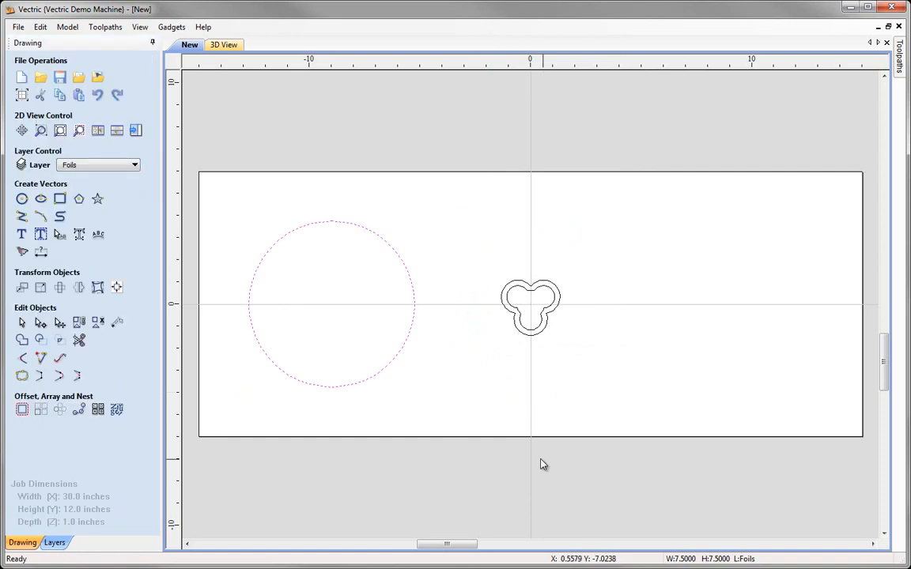
Paste the copied 7.5-inch circle at its original position around the three-lobed outlines and deselect it.
right_click(475, 452)
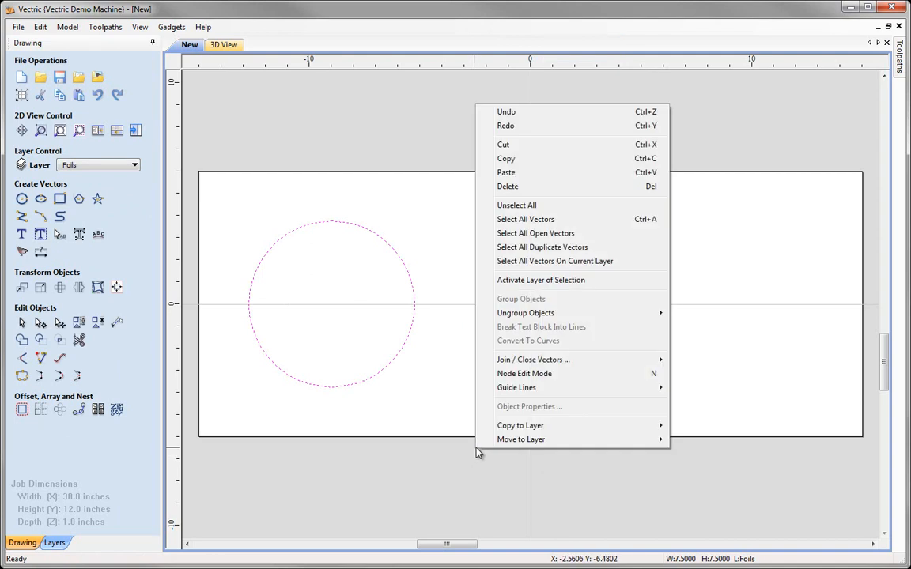
click(506, 173)
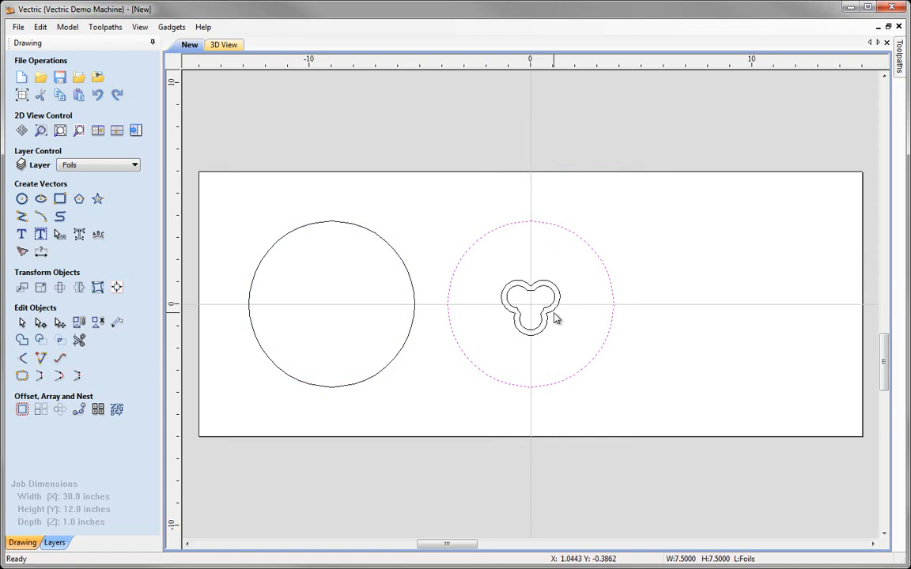
click(762, 309)
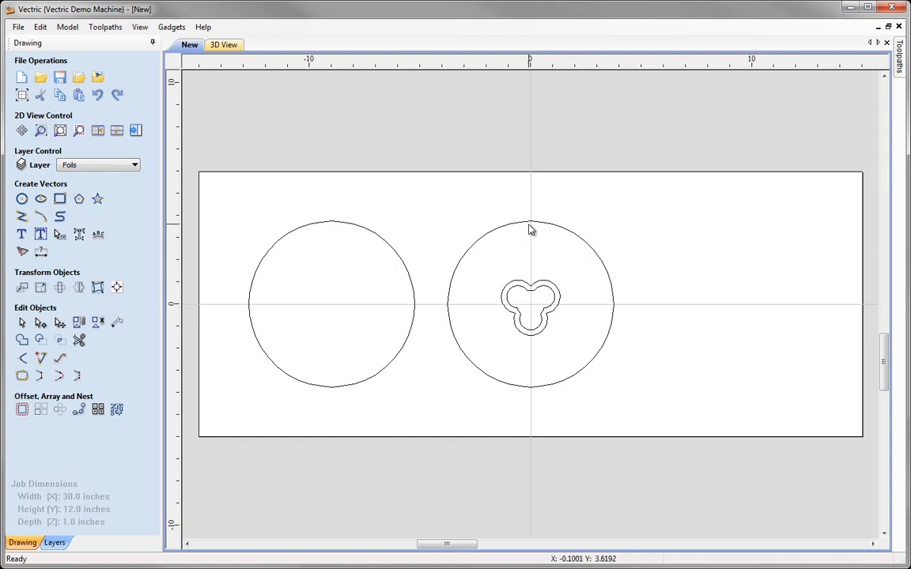
Draw a 9-inch horizontal polyline connecting the topmost points of the two large circles.
click(22, 218)
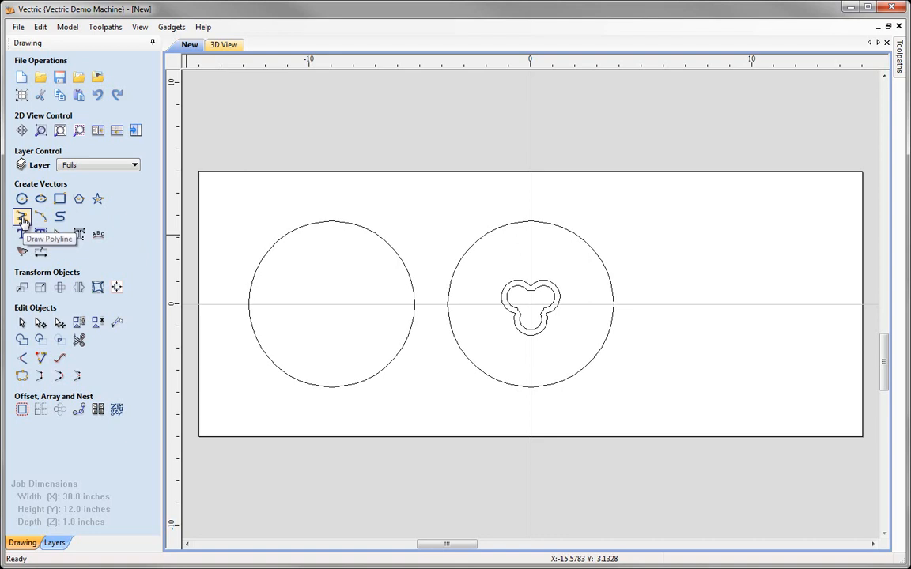
click(22, 219)
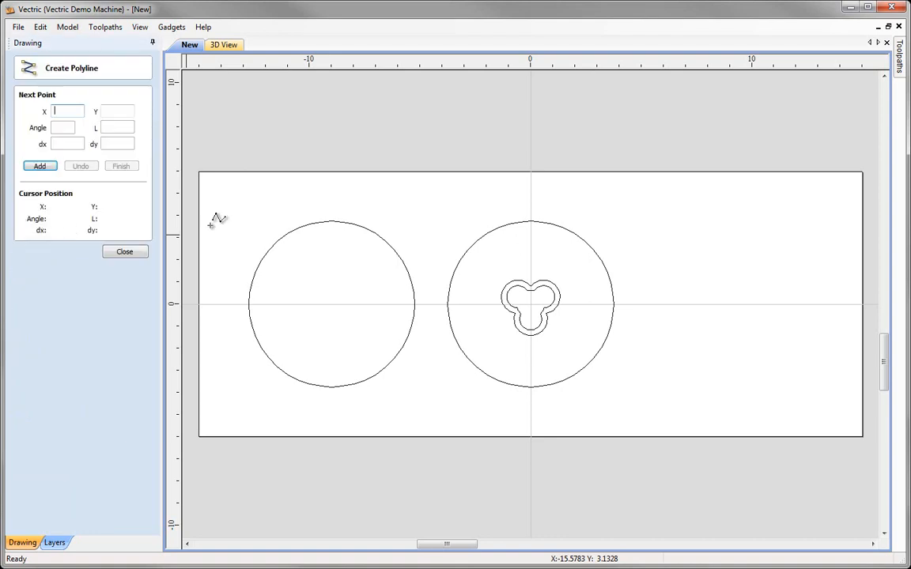
click(332, 220)
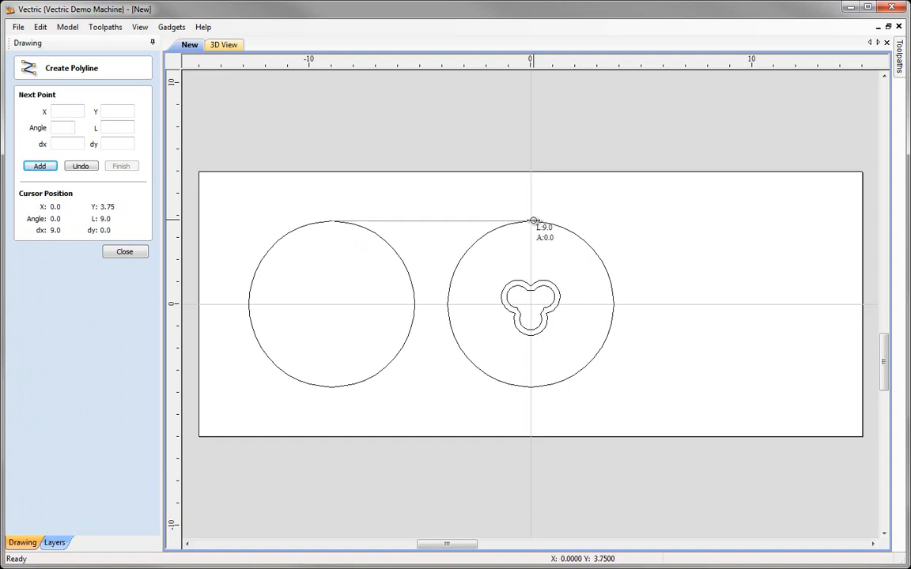
click(533, 220)
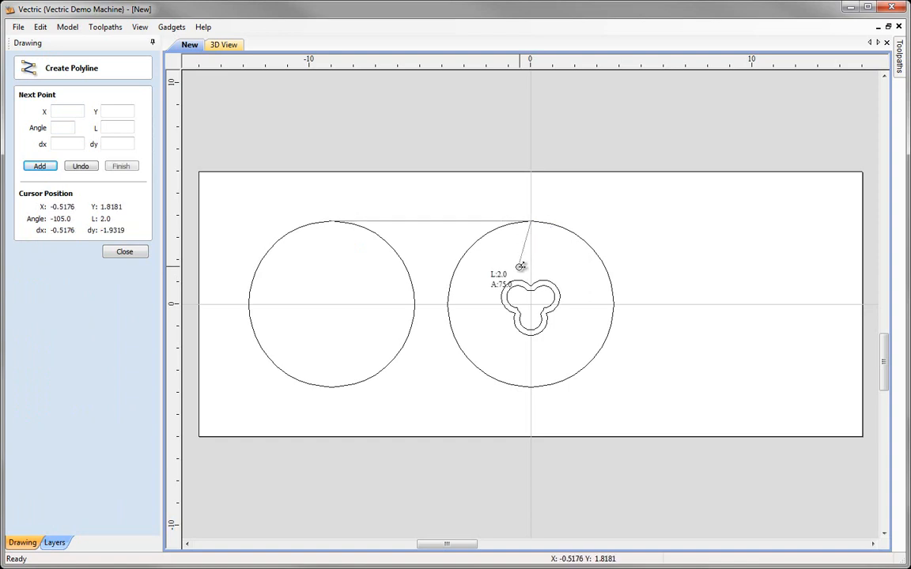
key(Escape)
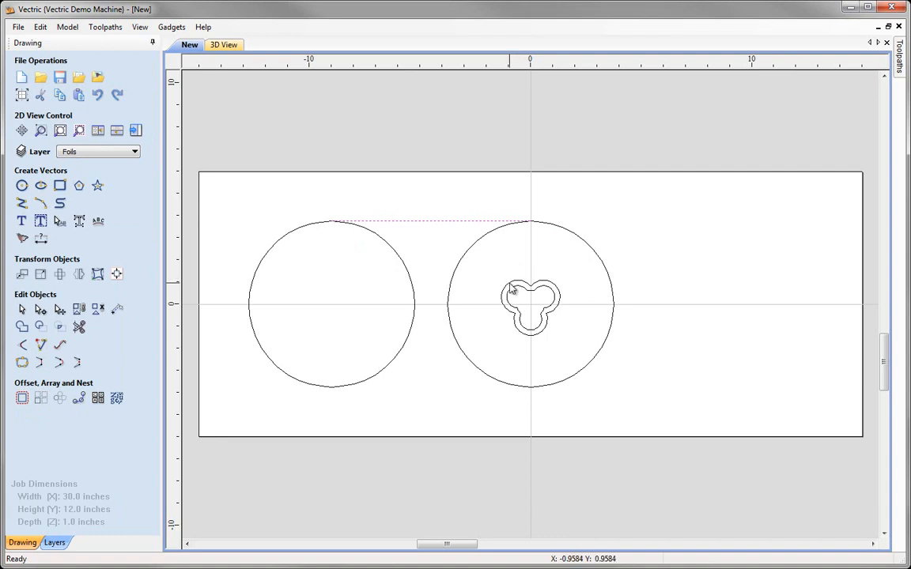
Try to align the two separate three-lobed outlines to the upper inside edge of the line connecting the circles.
click(510, 290)
shift+click(511, 299)
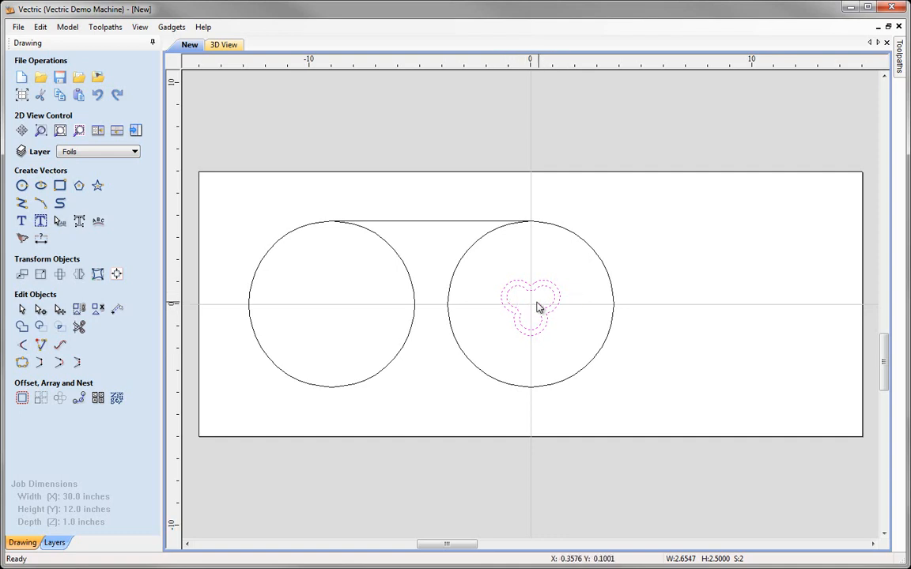
shift+click(460, 222)
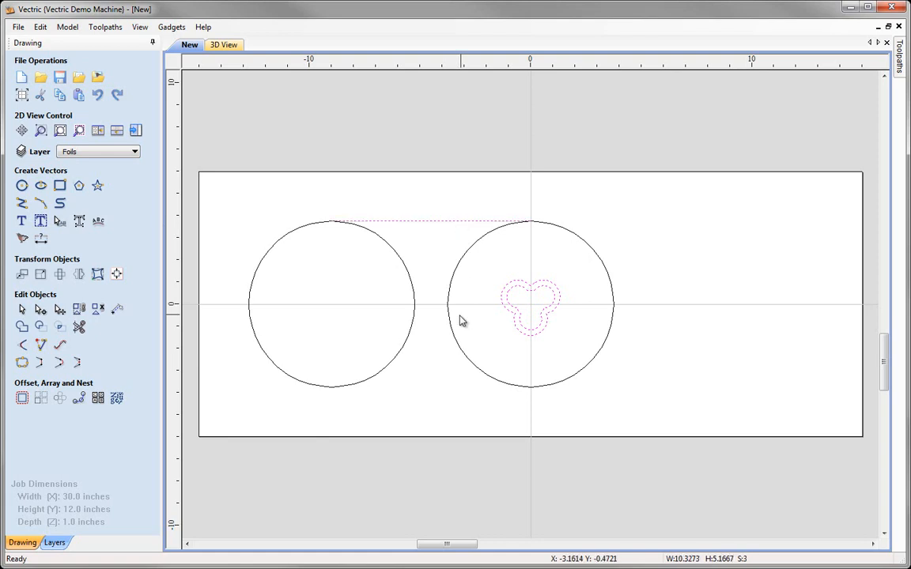
click(117, 274)
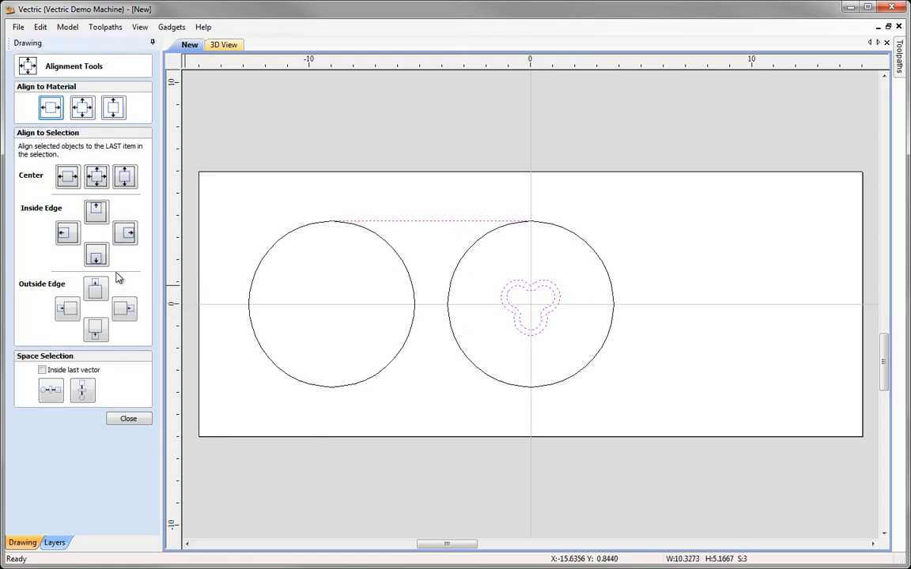
click(96, 210)
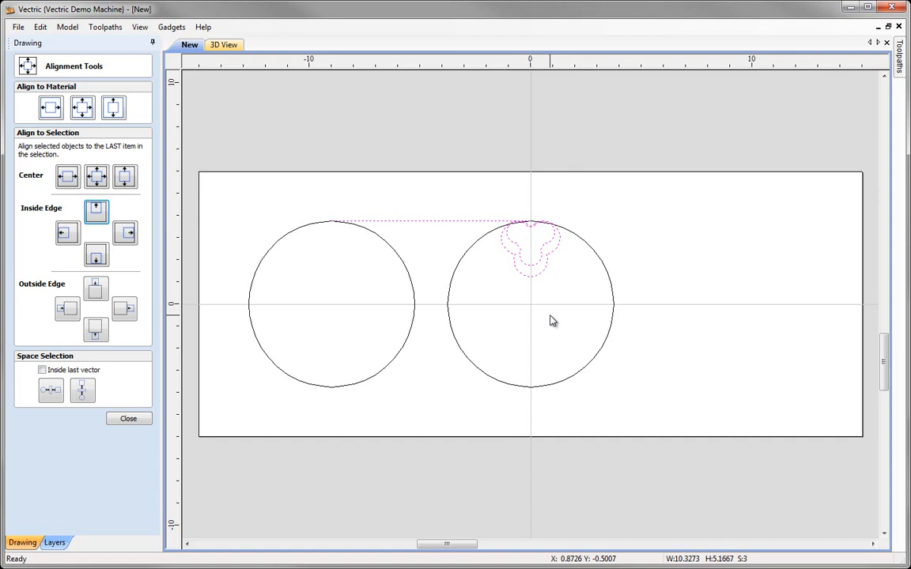
key(ctrl+z)
click(484, 252)
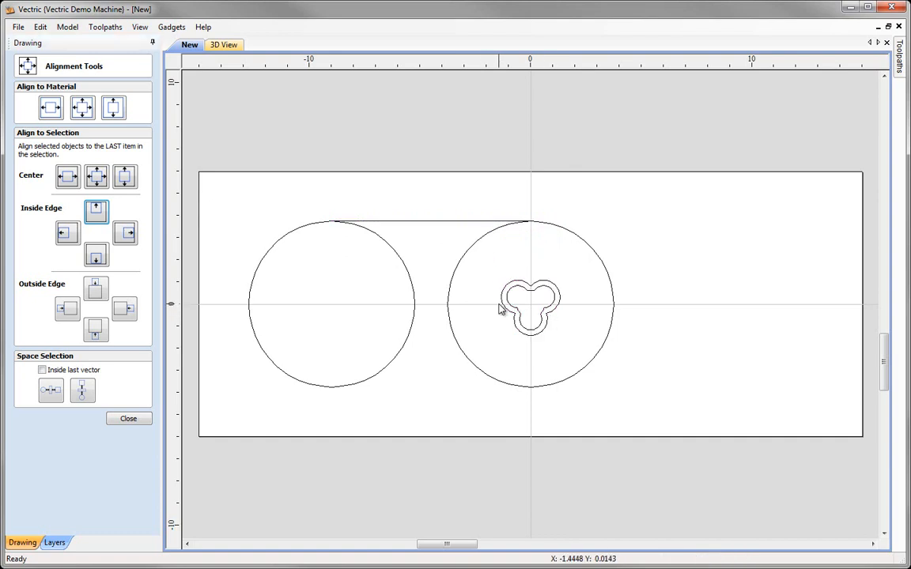
Group the two three-lobed outlines and align the group to the connecting line by upper inside edge and horizontal center.
drag(488, 260, 577, 398)
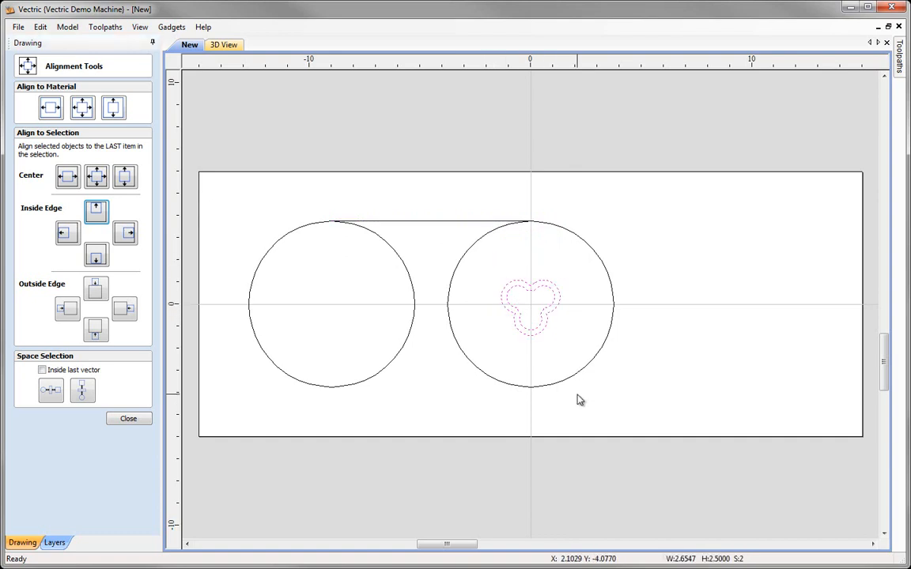
key(g)
shift+click(463, 222)
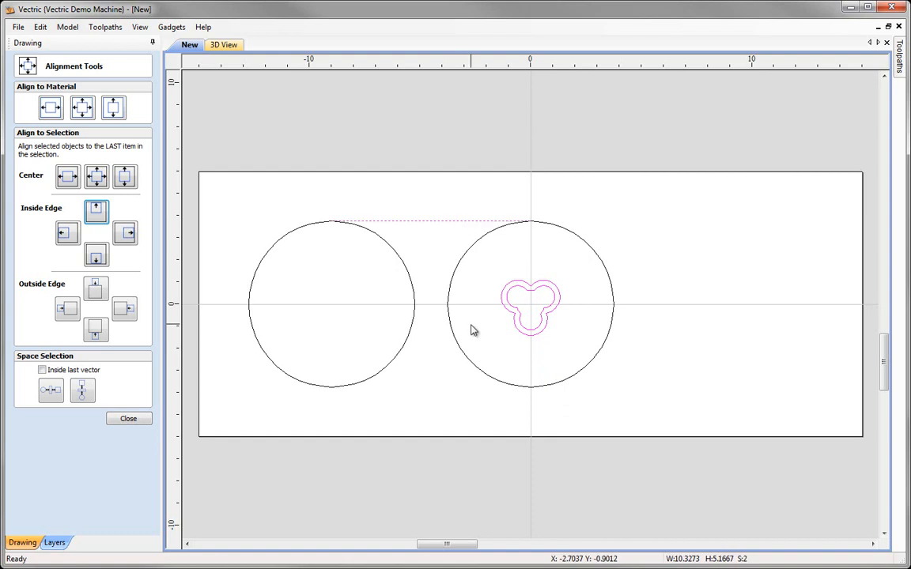
click(97, 212)
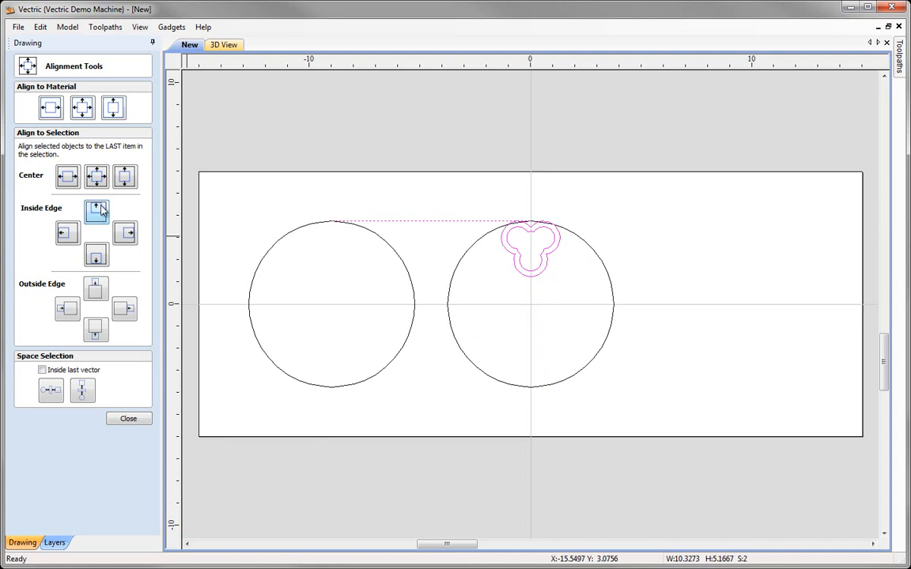
click(68, 178)
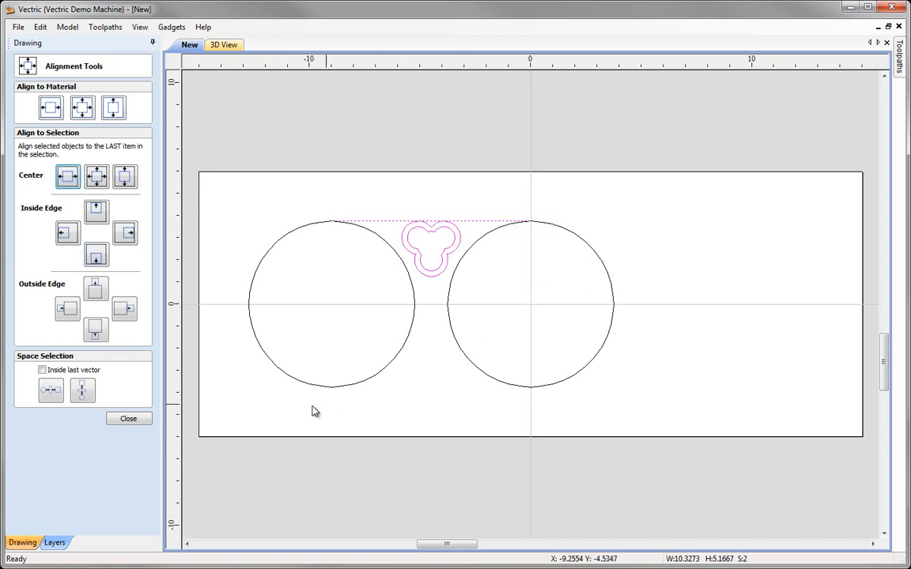
click(129, 420)
click(471, 397)
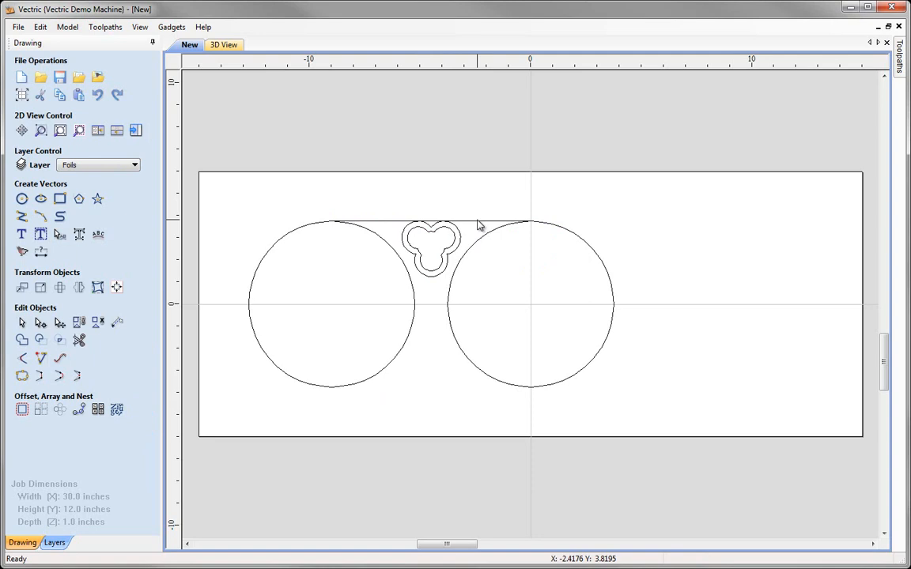
Offset both large circles outwards by 0.375 inches with sharp corners, keeping the originals.
click(387, 246)
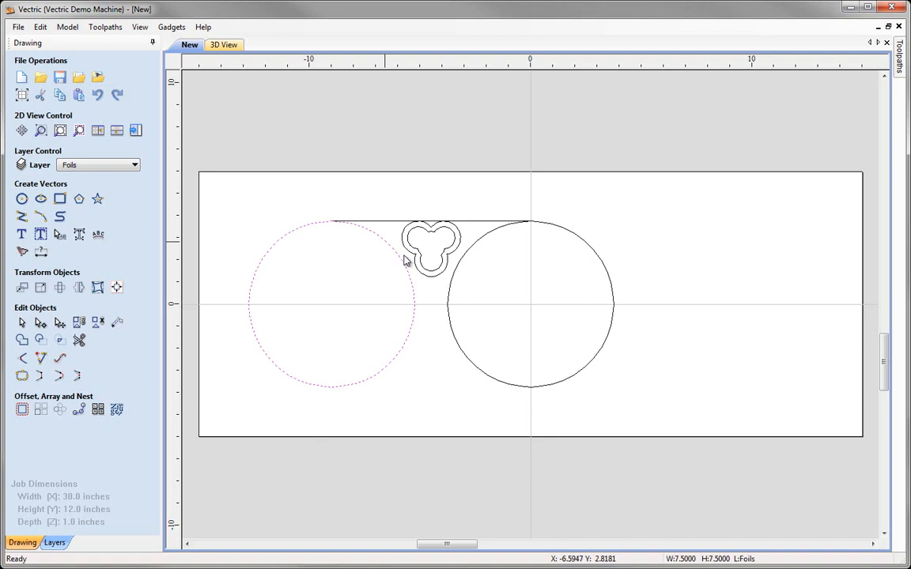
click(466, 256)
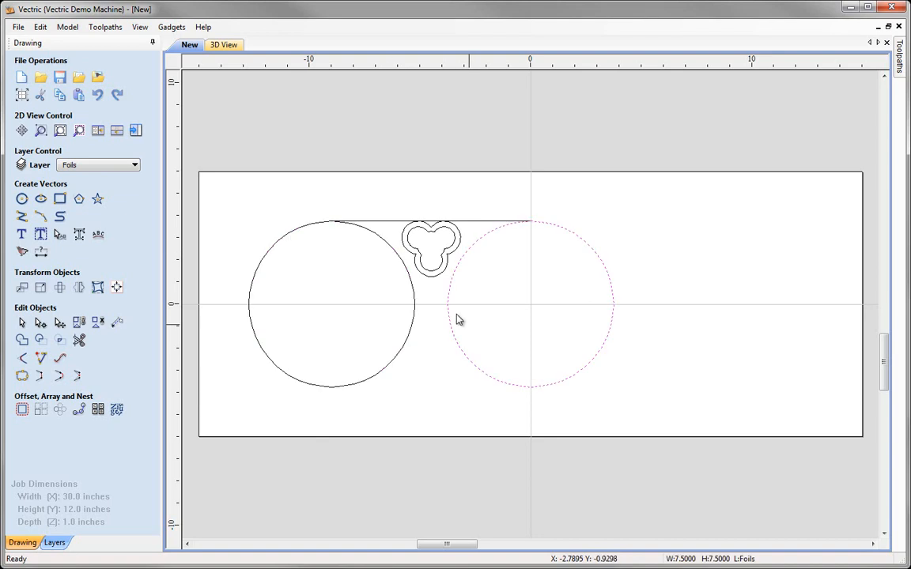
shift+click(405, 269)
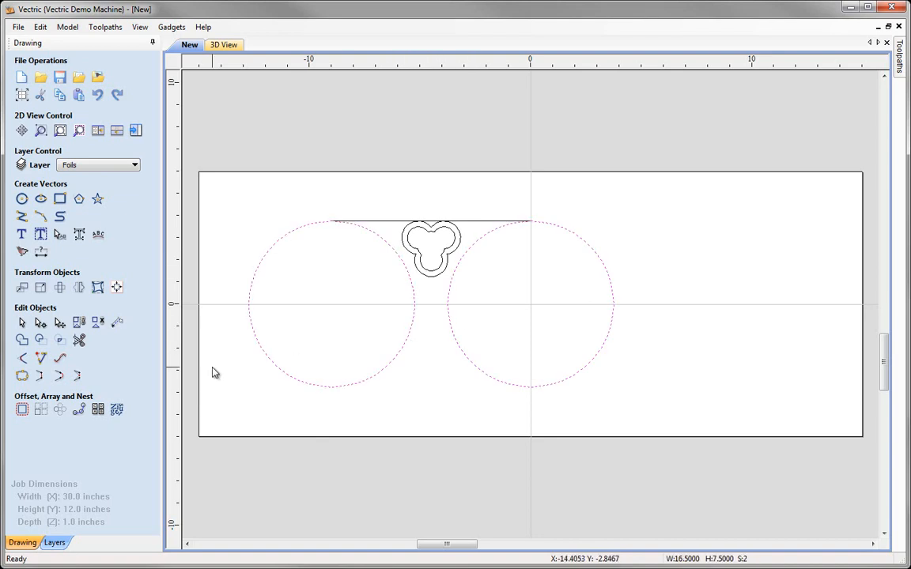
click(22, 409)
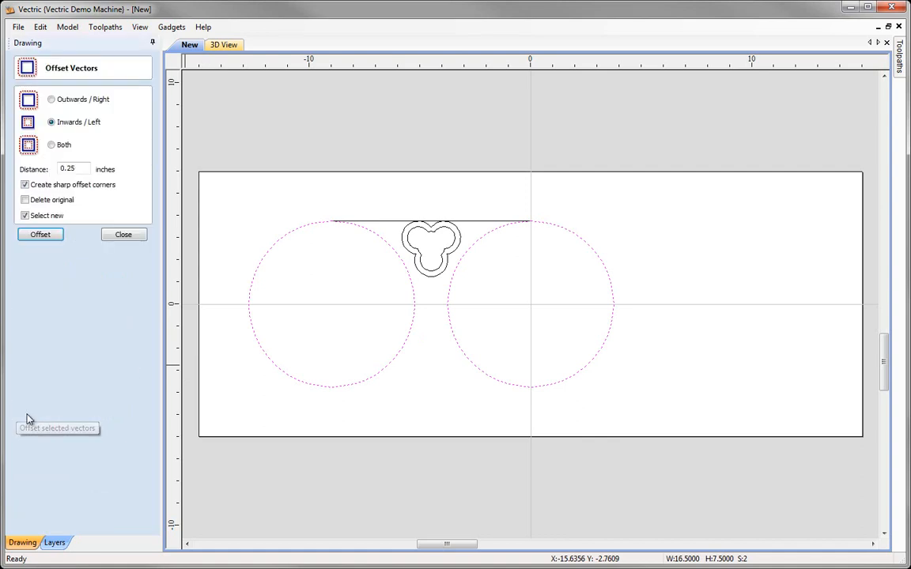
click(52, 100)
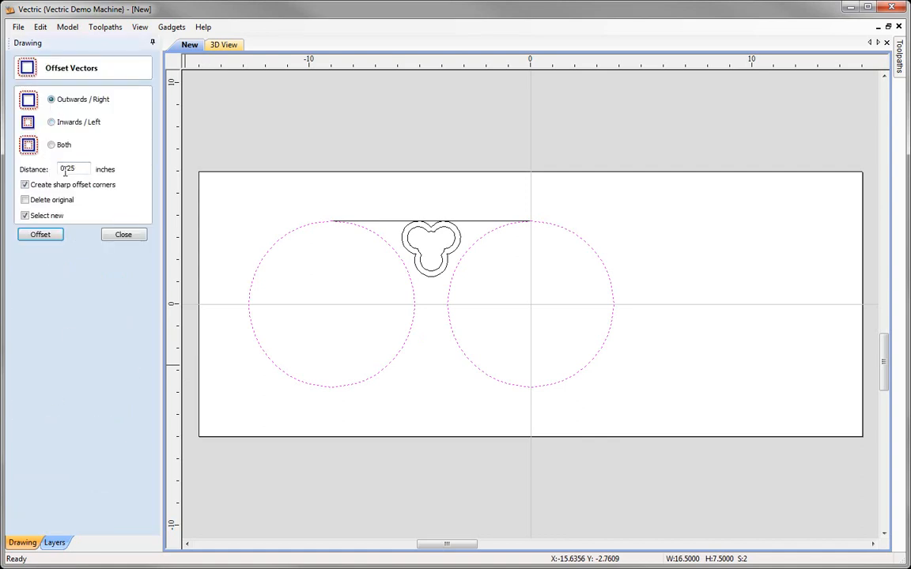
text(.375)
click(41, 236)
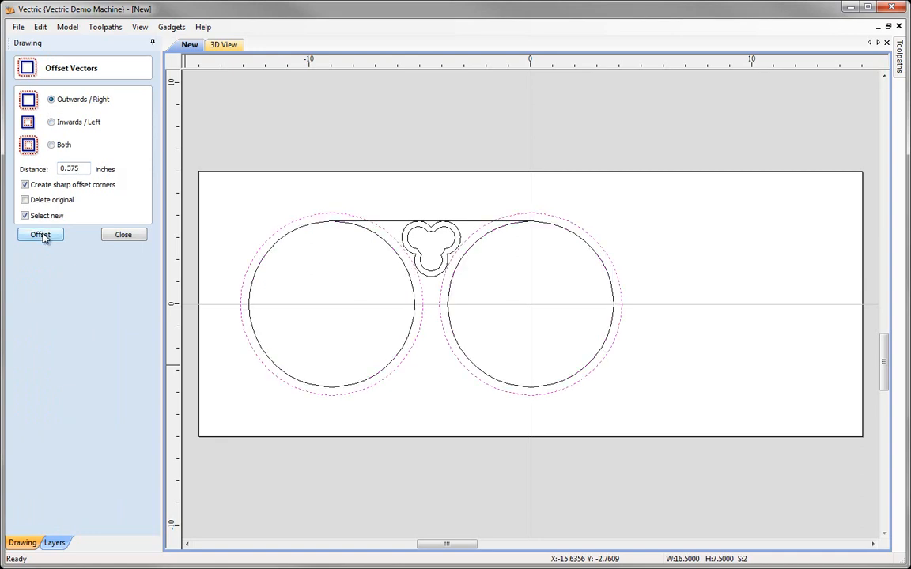
Ungroup the three-lobed outlines and offset the outer one outwards by 0.375 inches with sharp corners, keeping the original.
click(408, 266)
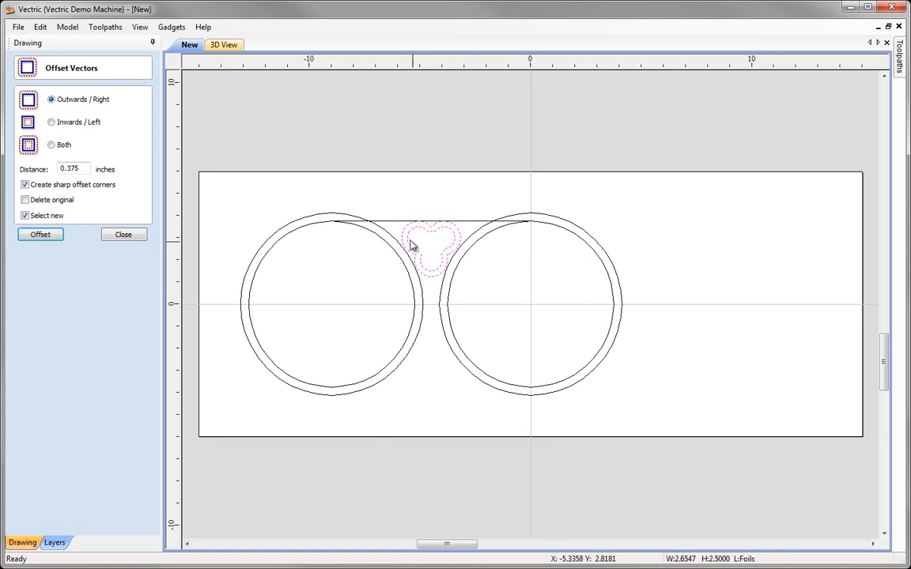
click(398, 230)
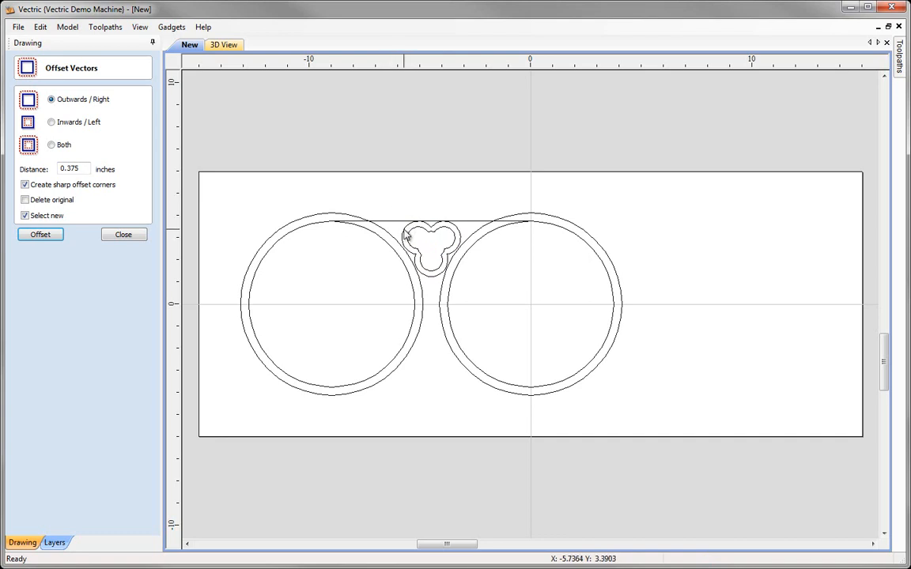
click(407, 233)
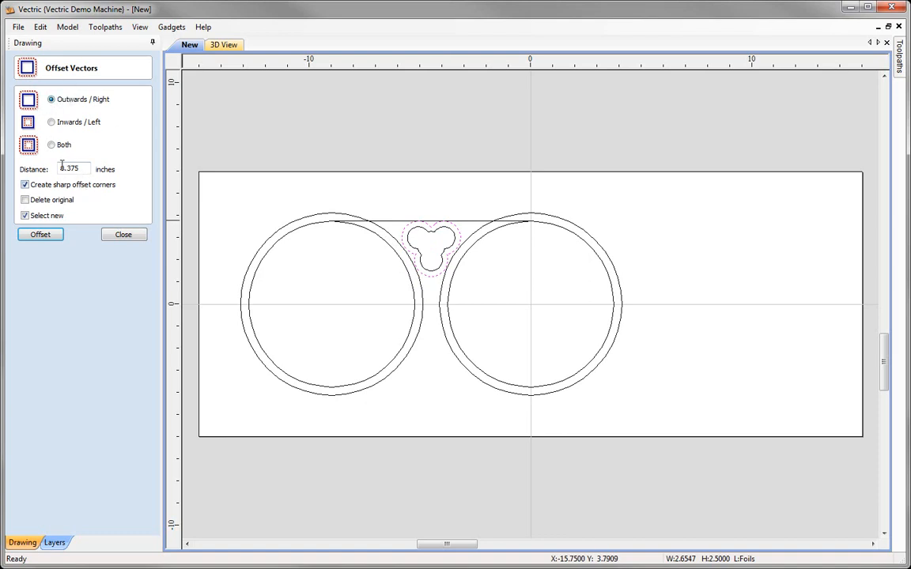
click(47, 235)
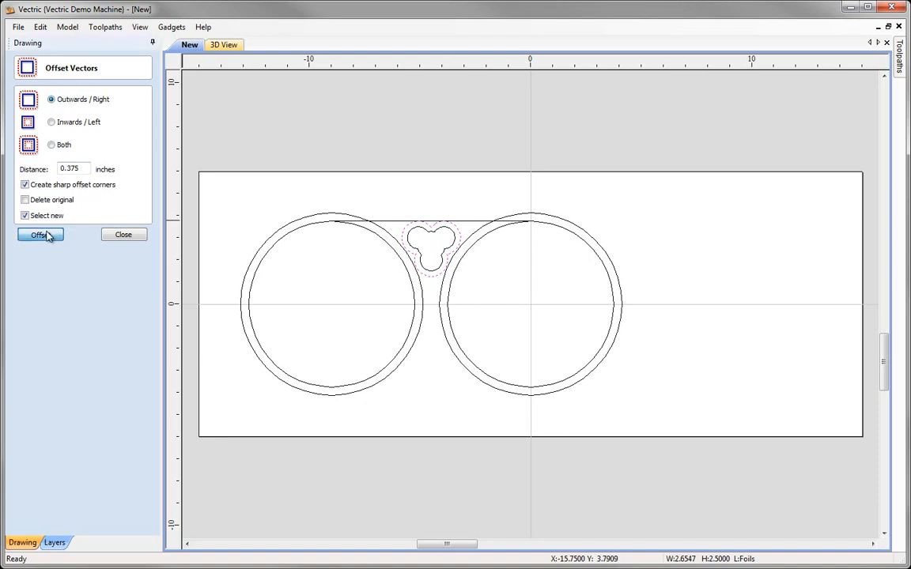
Move the outer three-lobed offset, both outer circles and the connecting line to a new hidden layer named VCarve Shape.
click(119, 235)
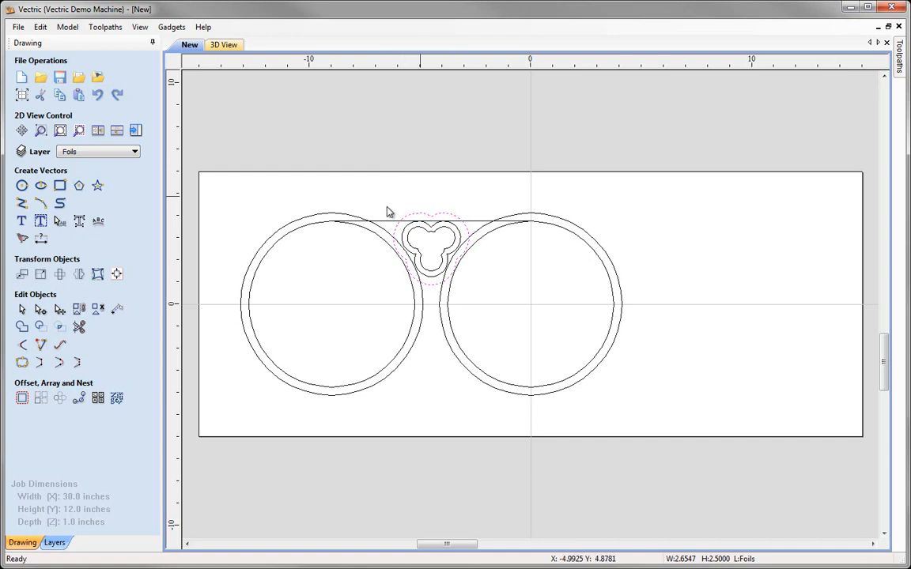
shift+click(332, 214)
shift+click(522, 215)
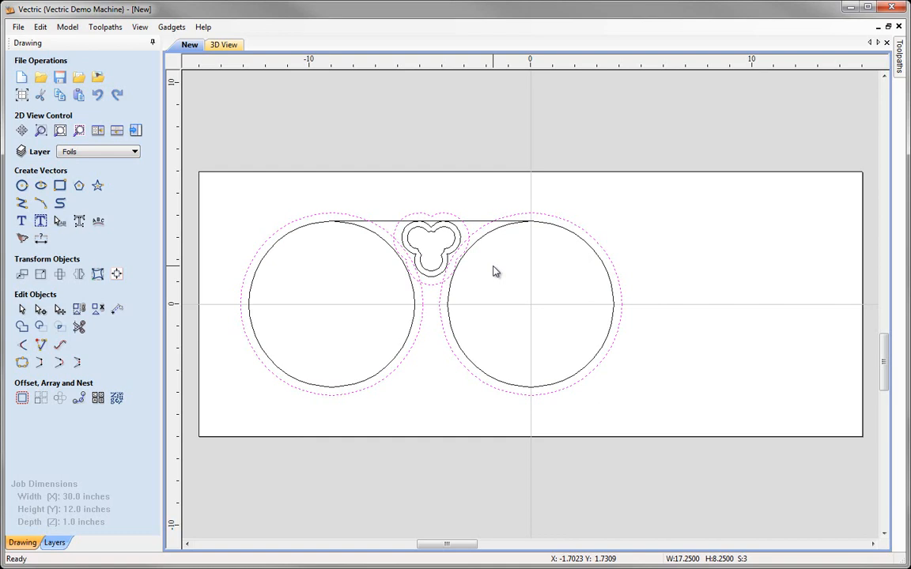
shift+click(478, 222)
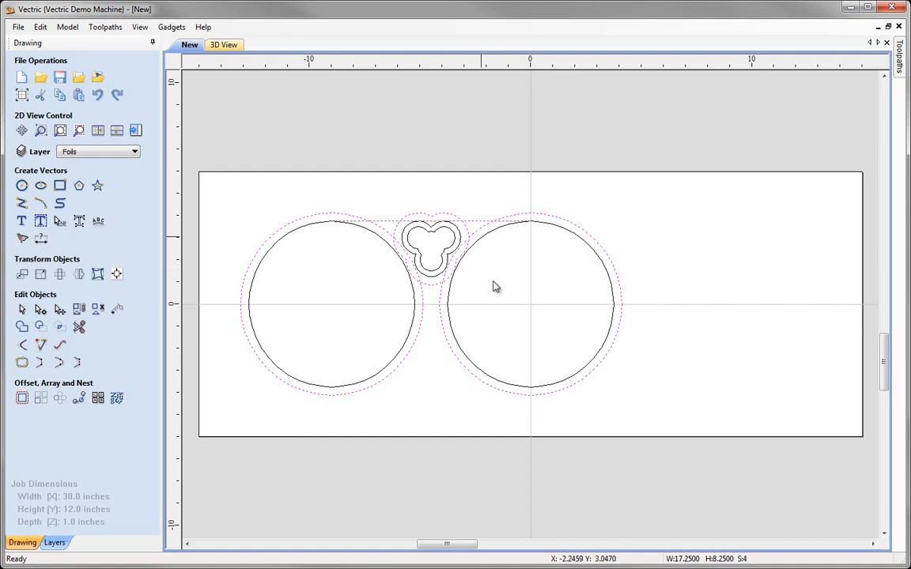
right_click(472, 220)
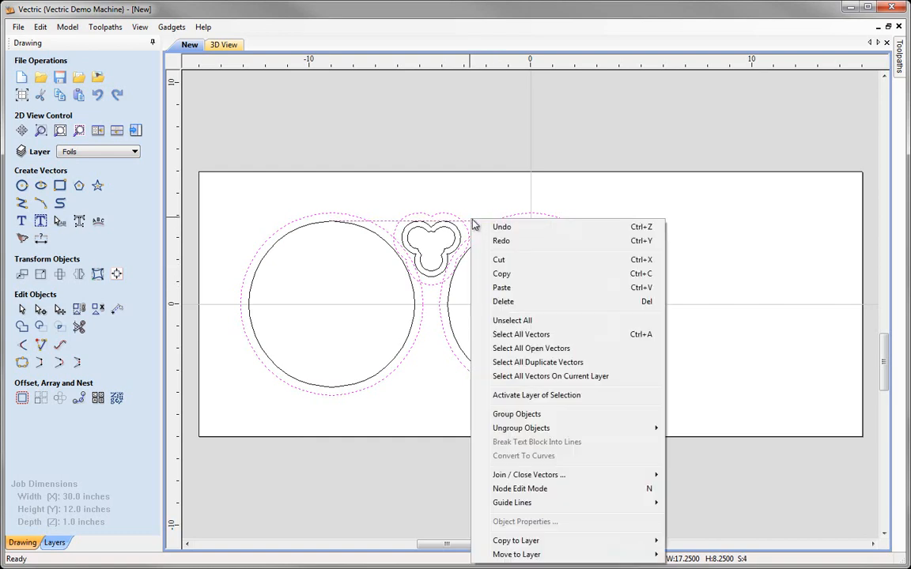
mouse_move(636, 555)
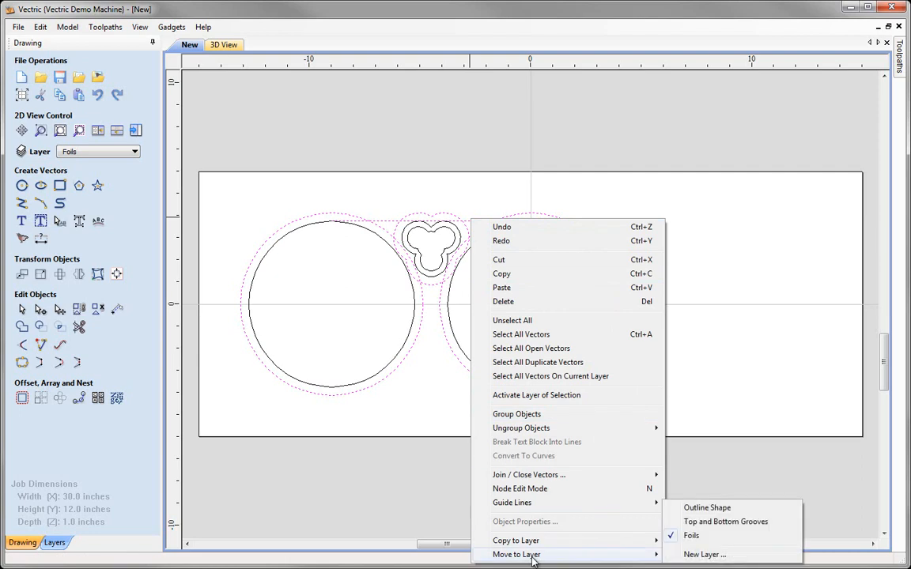
click(705, 555)
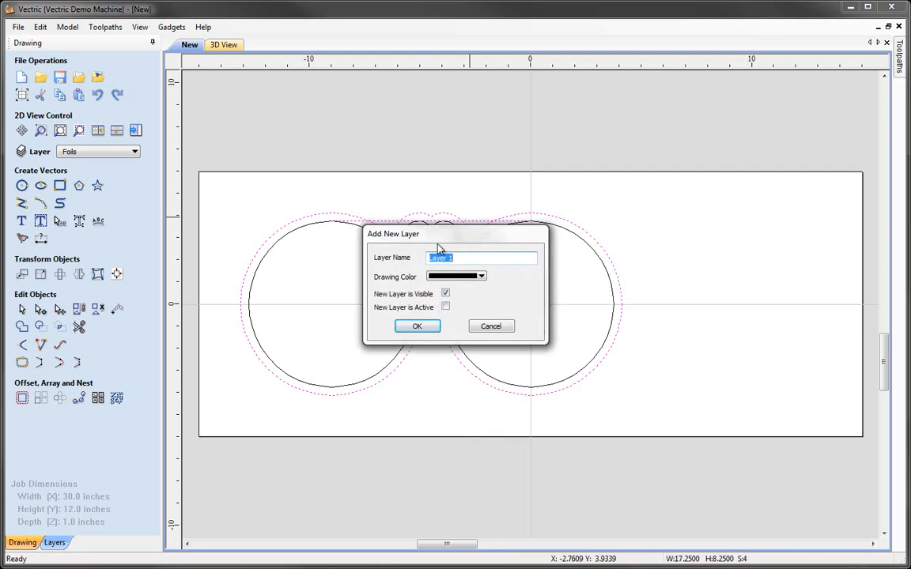
text(VCarve Shape)
click(445, 294)
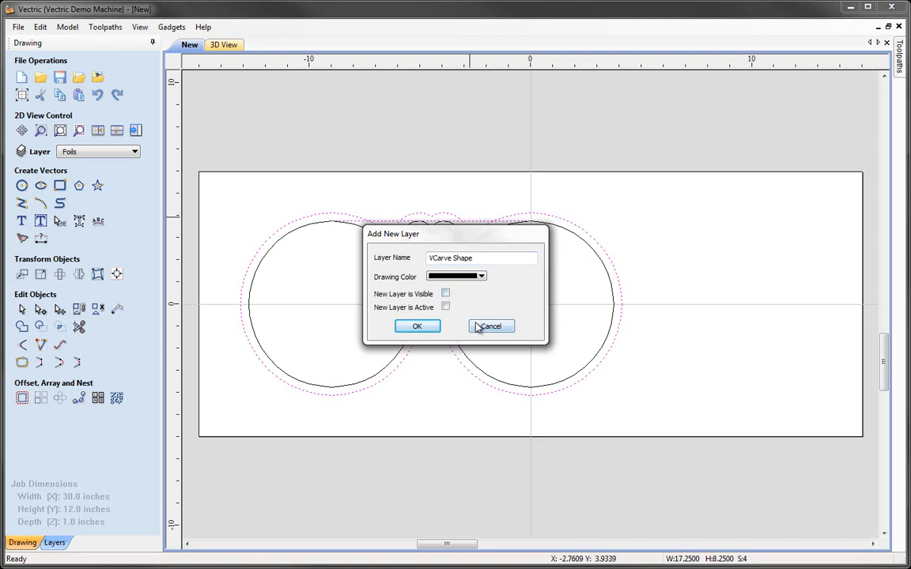
click(417, 327)
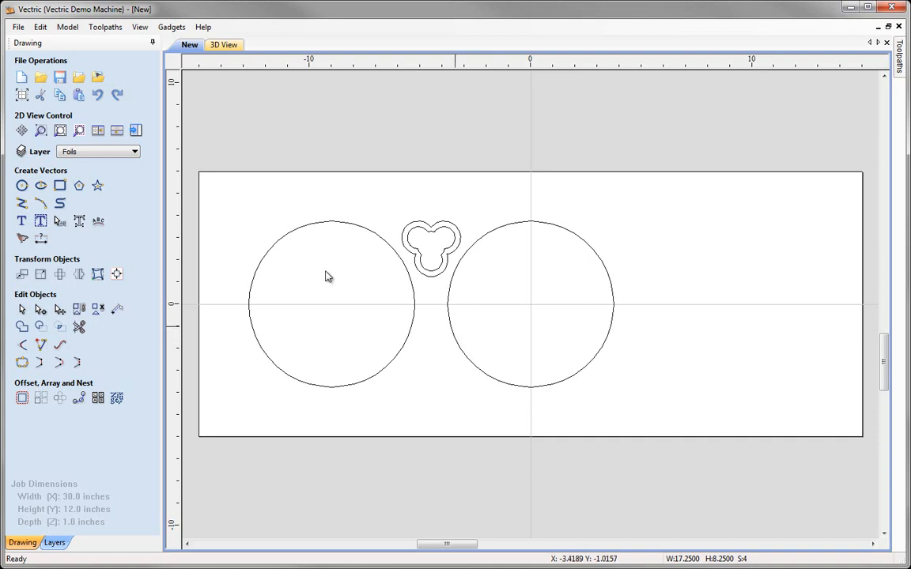
Hide the Foils layer, show the VCarve Shape layer and make it the active layer, with nothing selected.
click(134, 153)
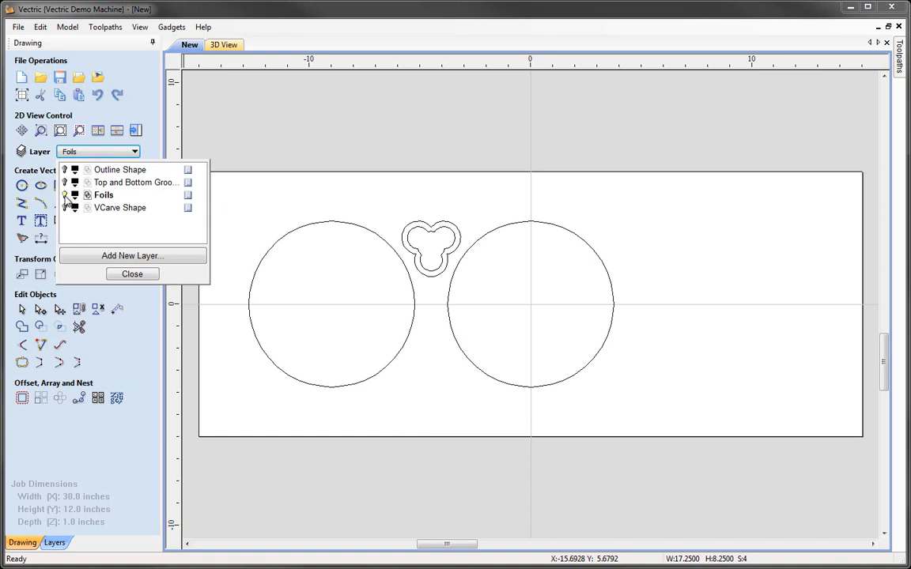
click(65, 195)
click(65, 208)
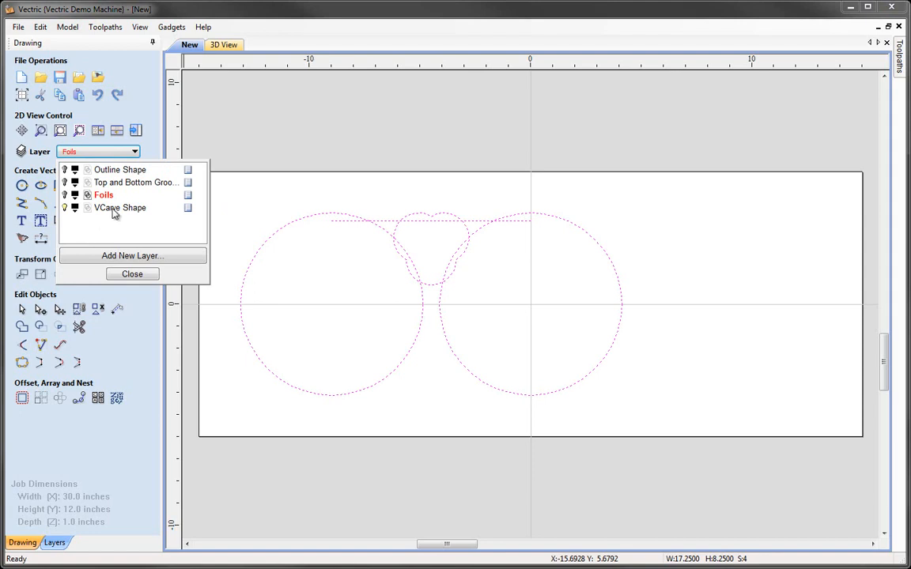
click(110, 208)
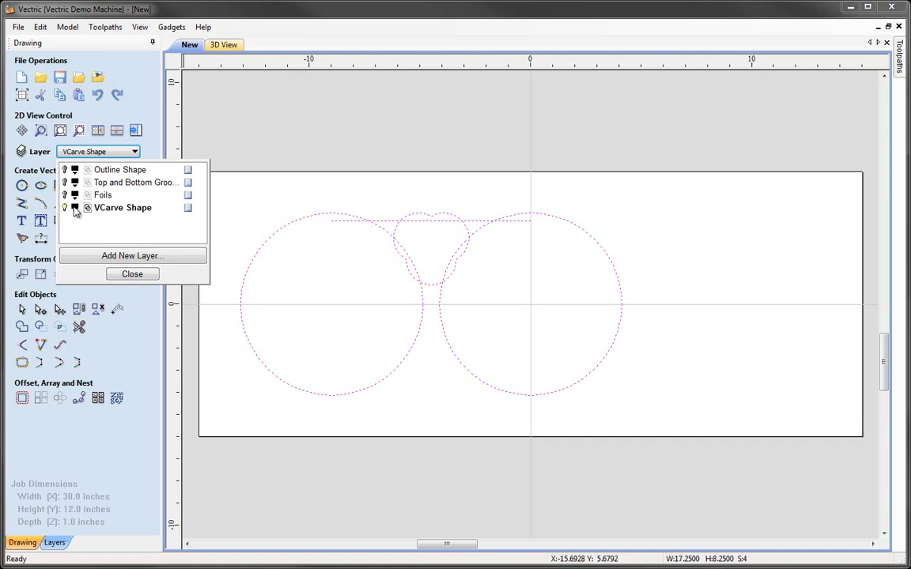
click(132, 274)
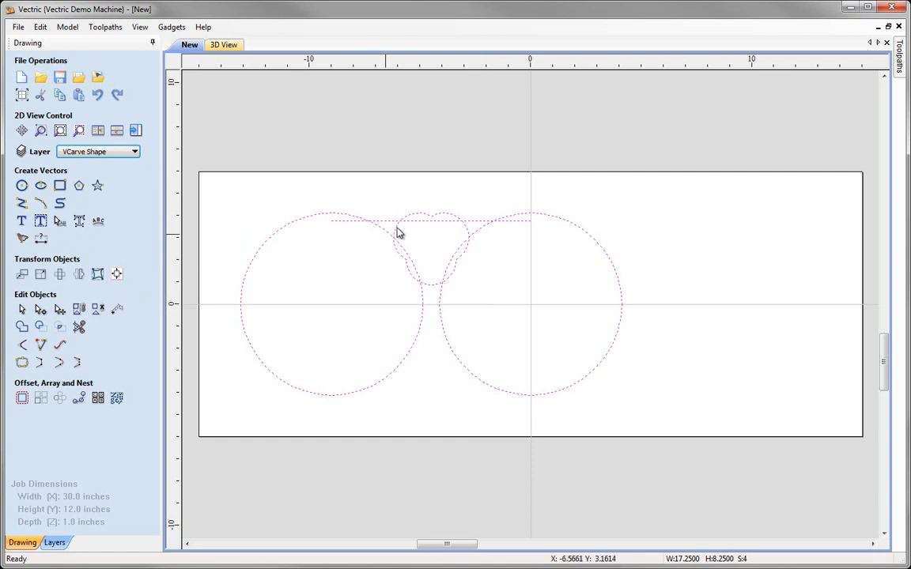
click(427, 320)
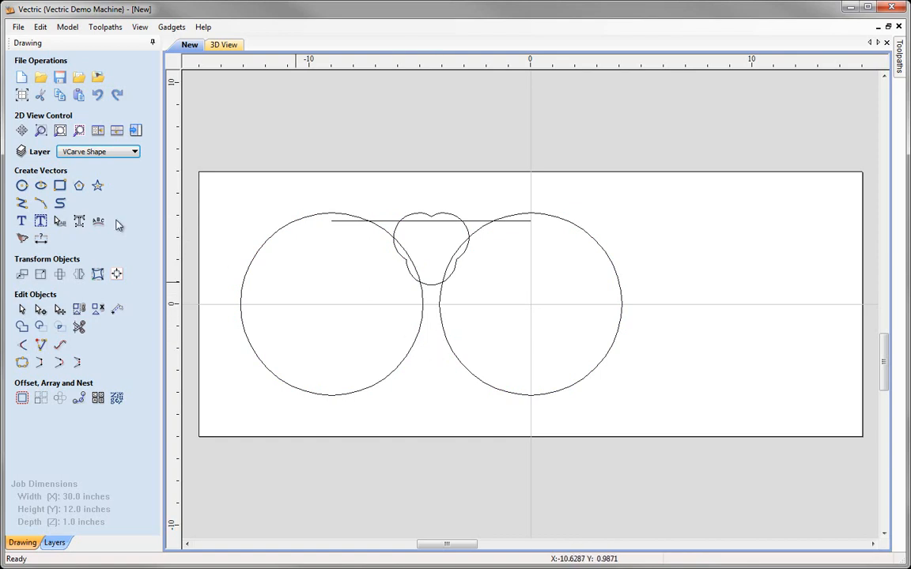
Draw a 0.75 inch line at Y 0 bridging the gap between the facing edges of the two circles.
click(22, 204)
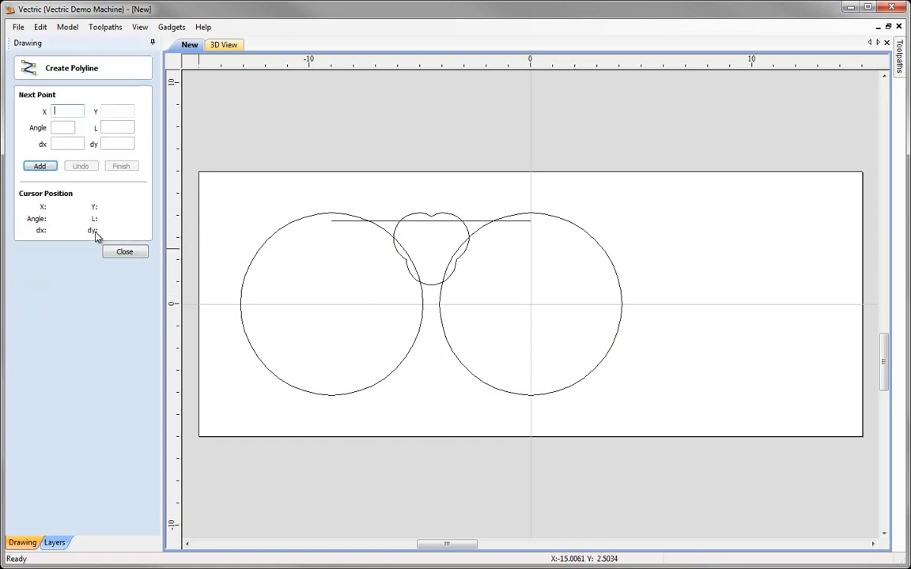
click(423, 304)
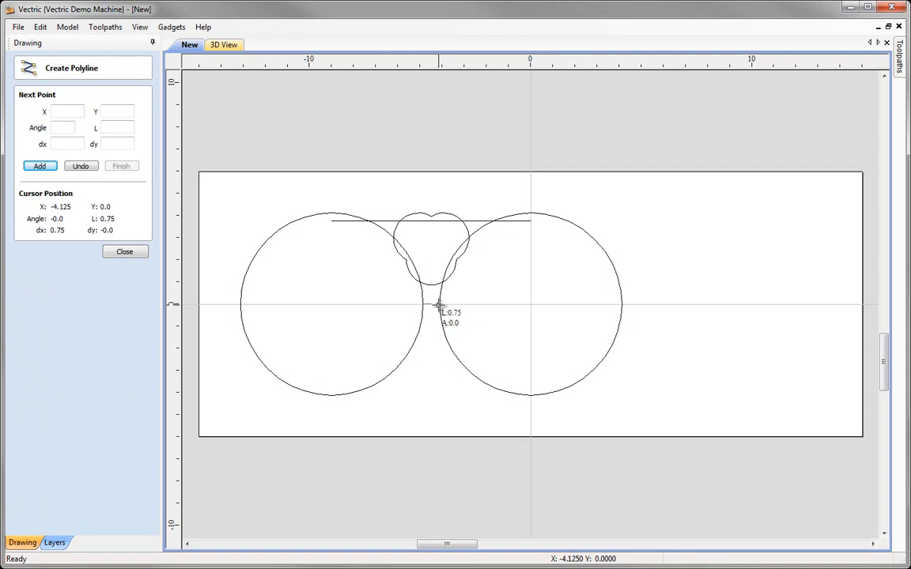
click(439, 306)
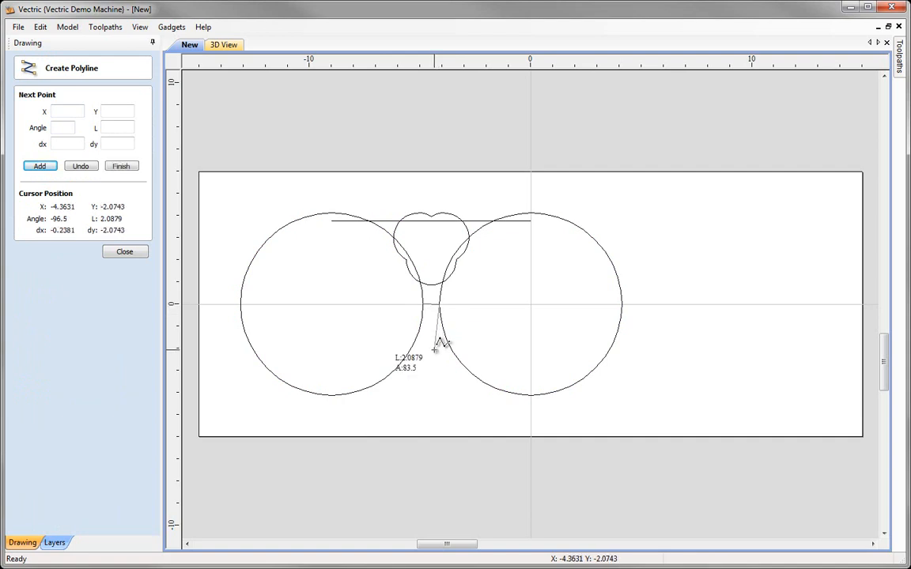
right_click(427, 391)
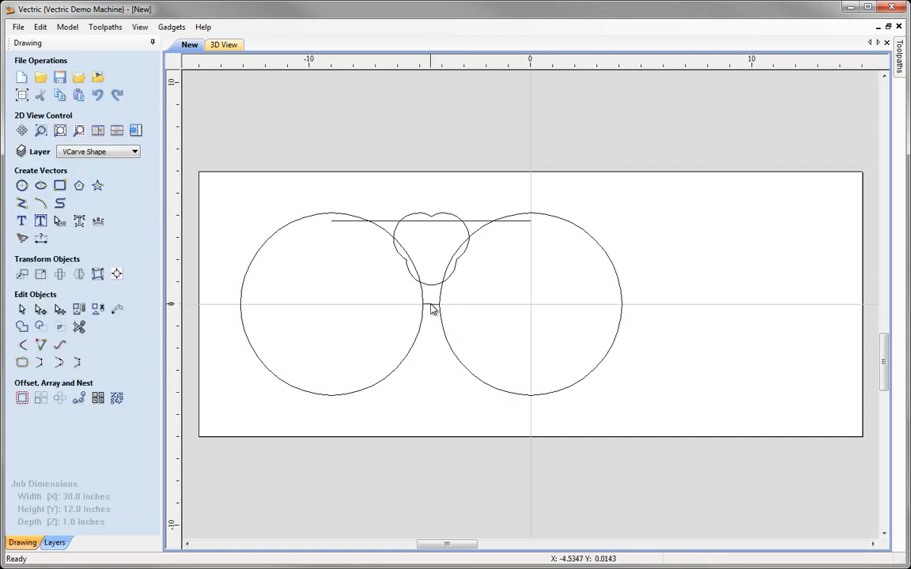
Trim away the outer arcs of both circles and the two ends of the upper connecting line beyond them.
scroll(429, 309, up, 1)
scroll(430, 307, up, 1)
scroll(430, 308, down, 1)
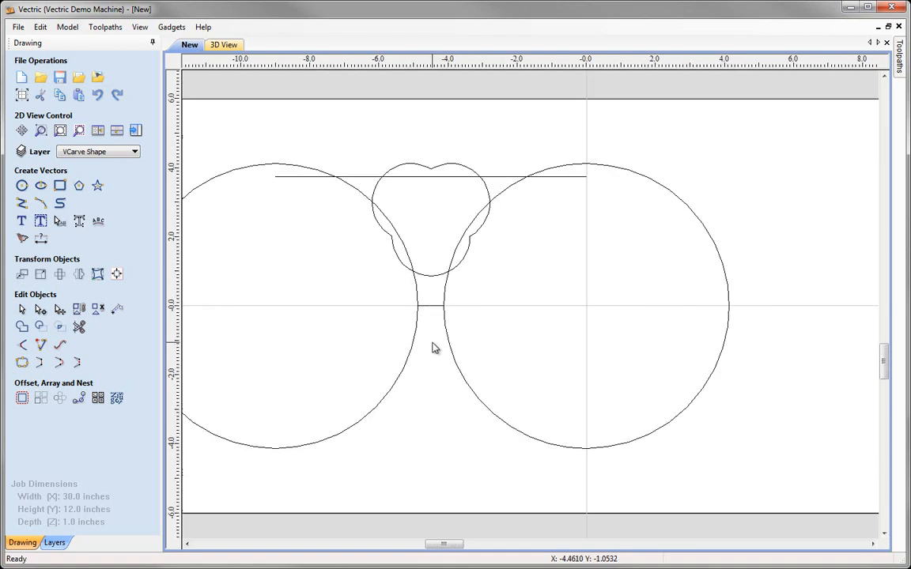
click(79, 328)
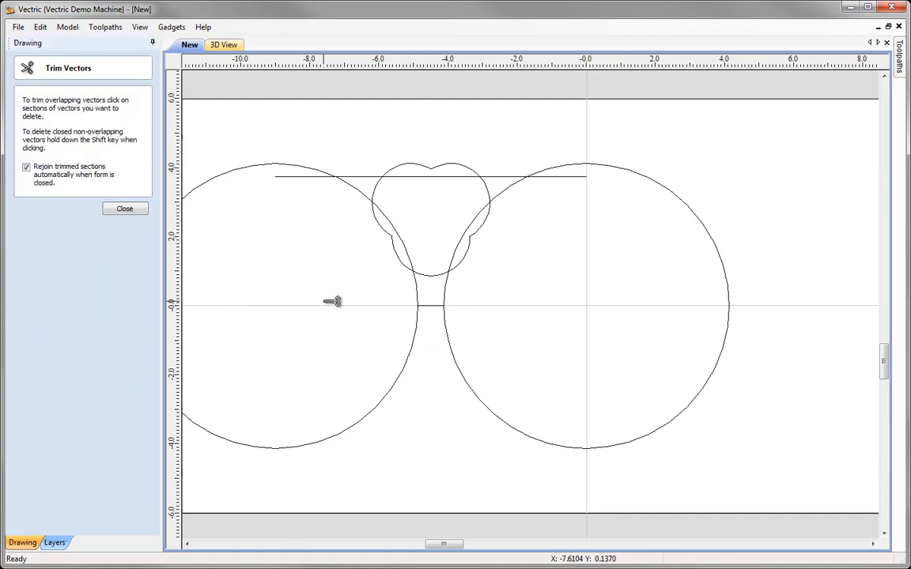
click(318, 167)
click(613, 165)
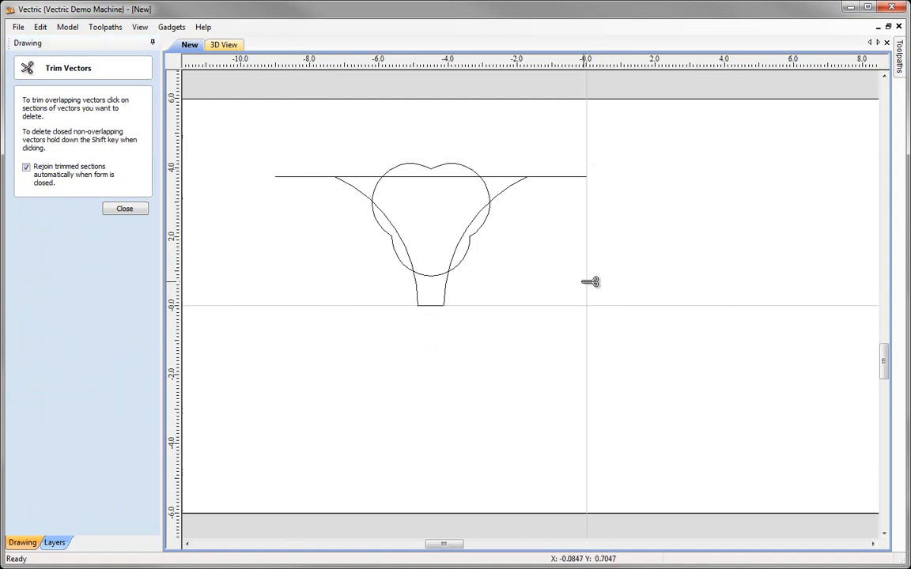
click(324, 176)
click(568, 177)
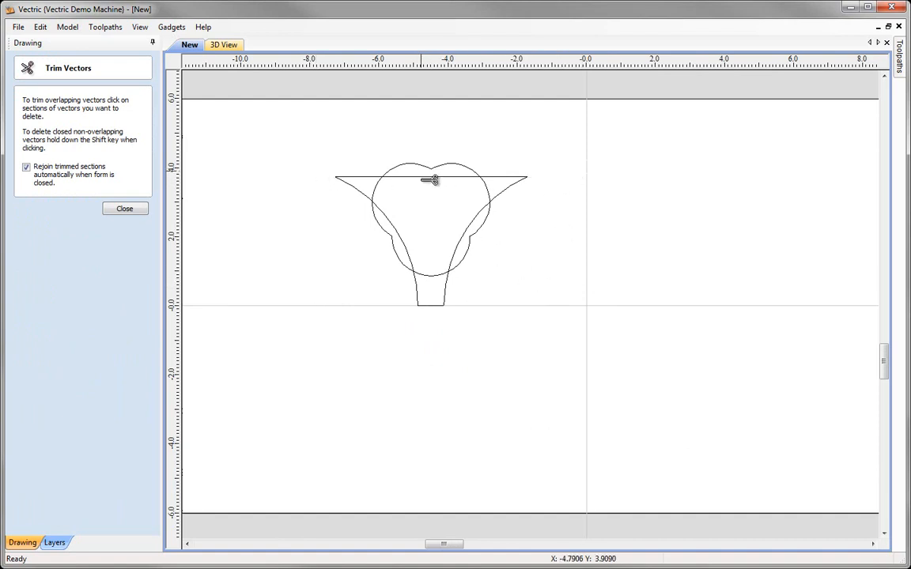
Trim the overlapping sections of the three-lobed outline, arcs and upper line, leaving two upper corner shapes and one lower shape.
click(399, 238)
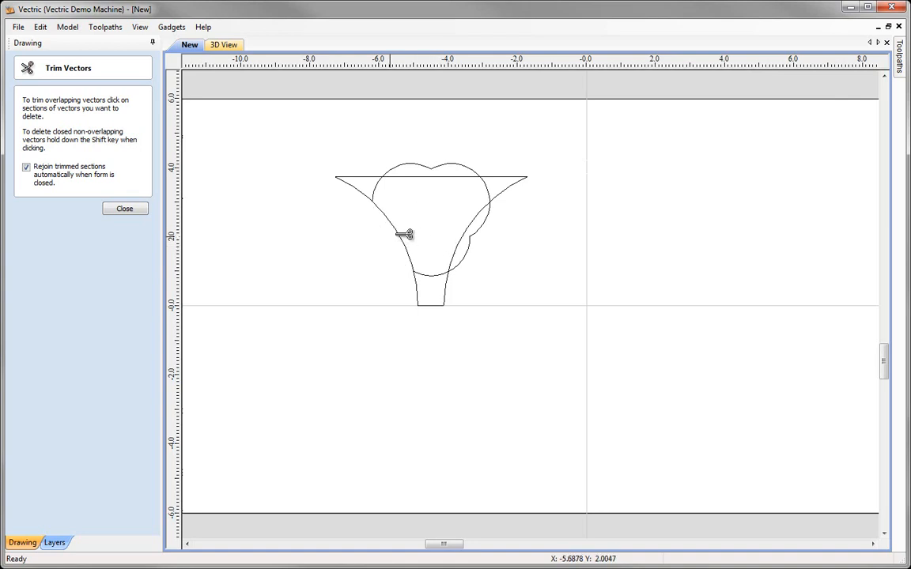
click(398, 232)
click(410, 177)
click(419, 164)
click(480, 238)
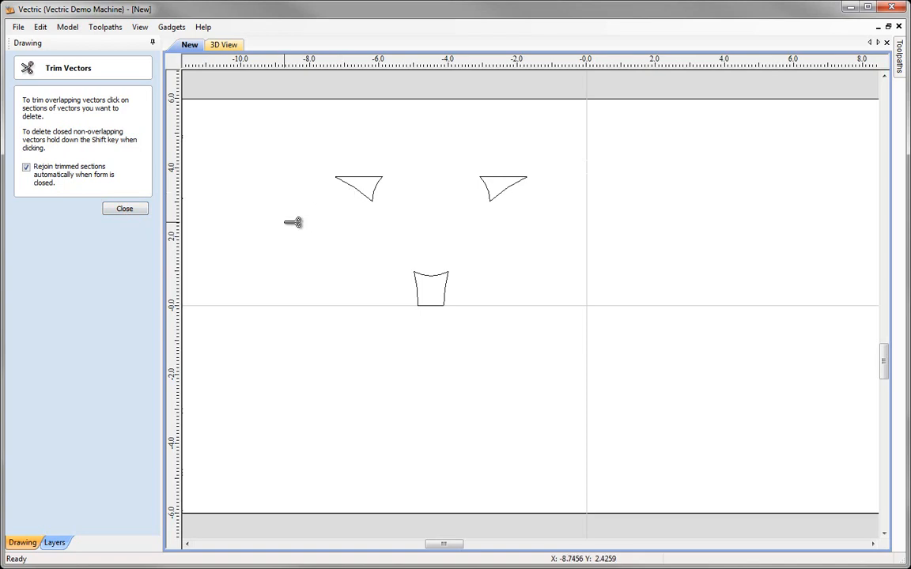
click(126, 209)
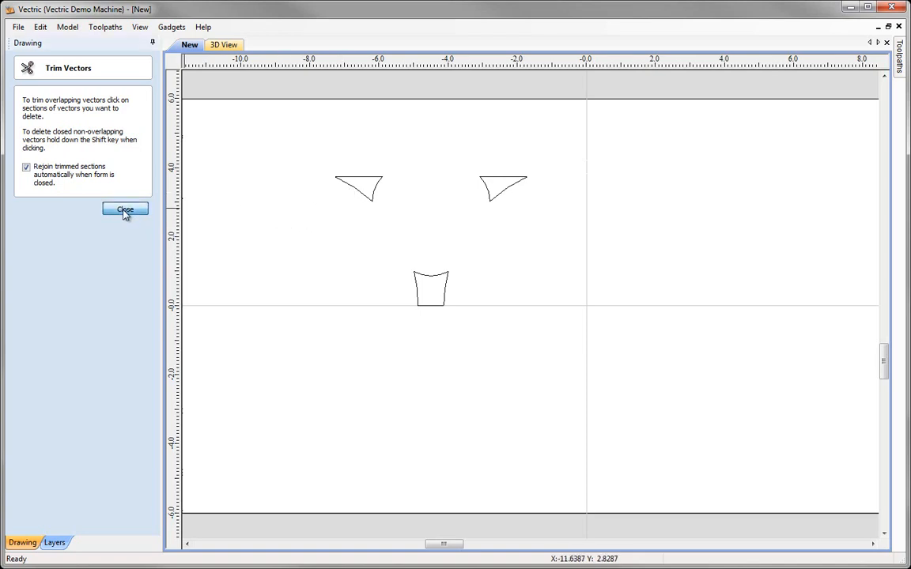
click(366, 198)
click(482, 189)
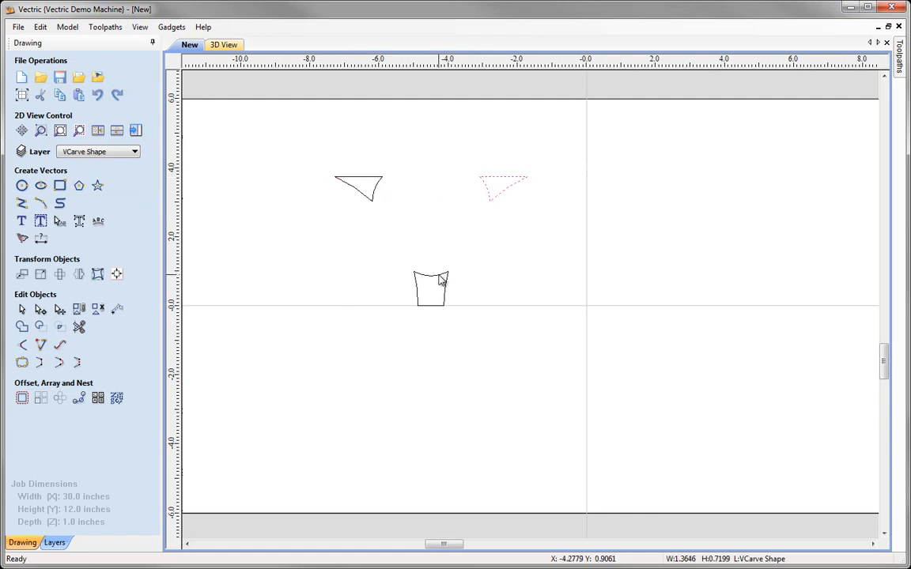
click(445, 211)
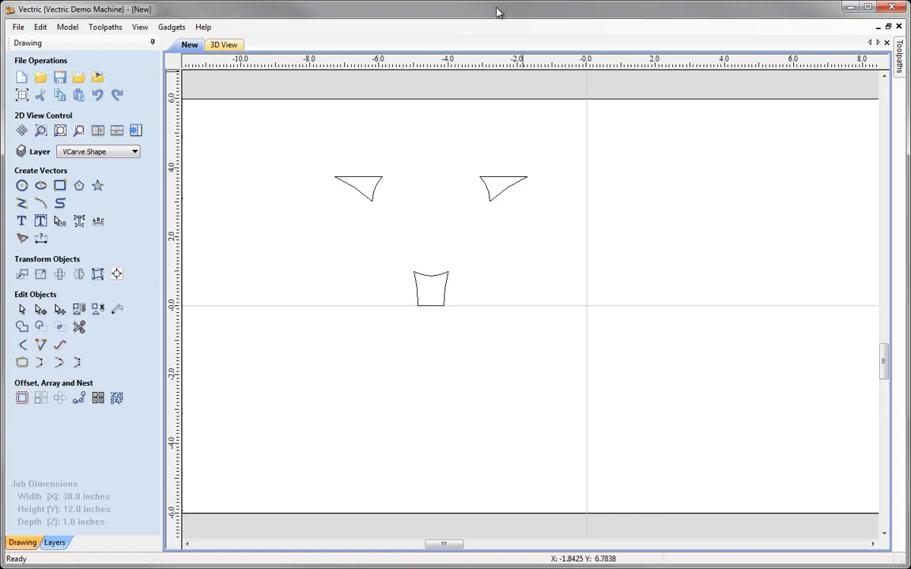
Delete the bottom straight span of the lower shape in node editing to leave it open at Y 0.
click(433, 307)
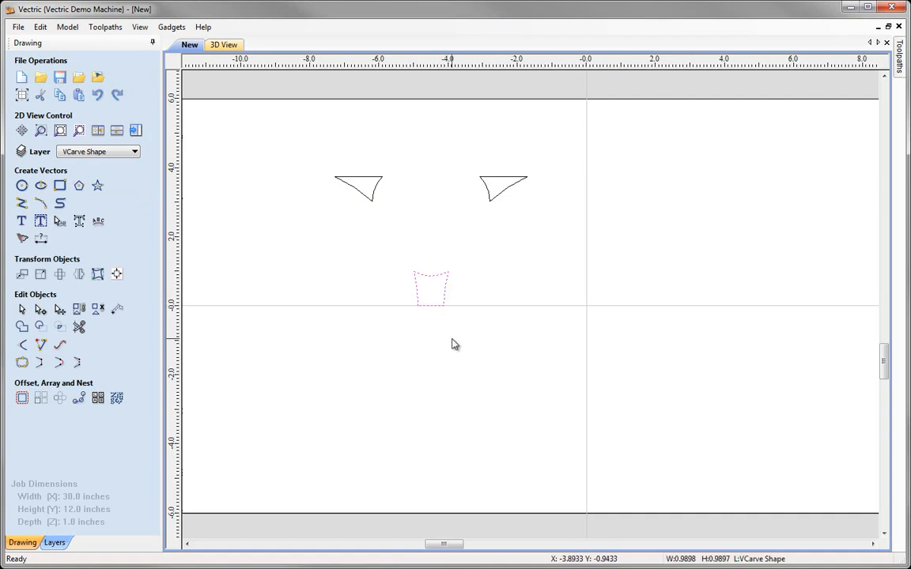
key(n)
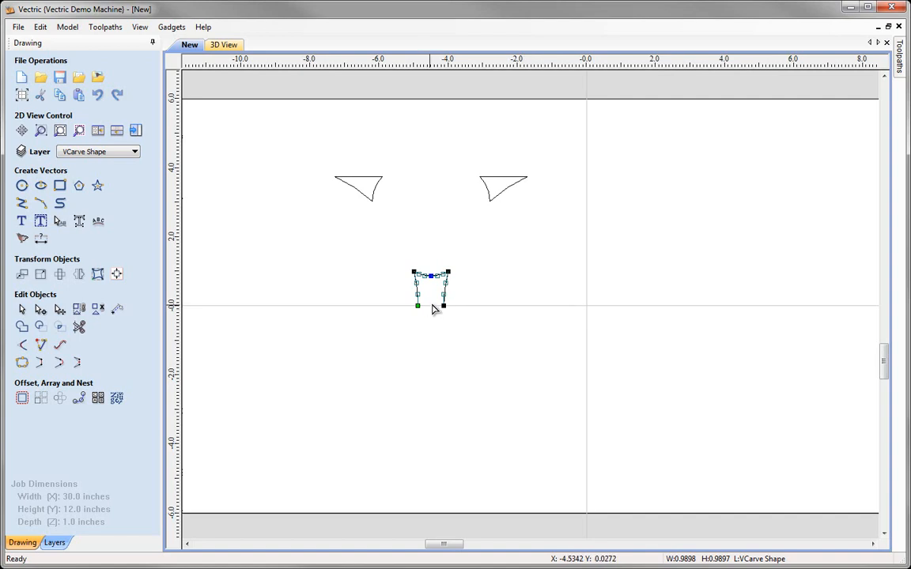
click(459, 371)
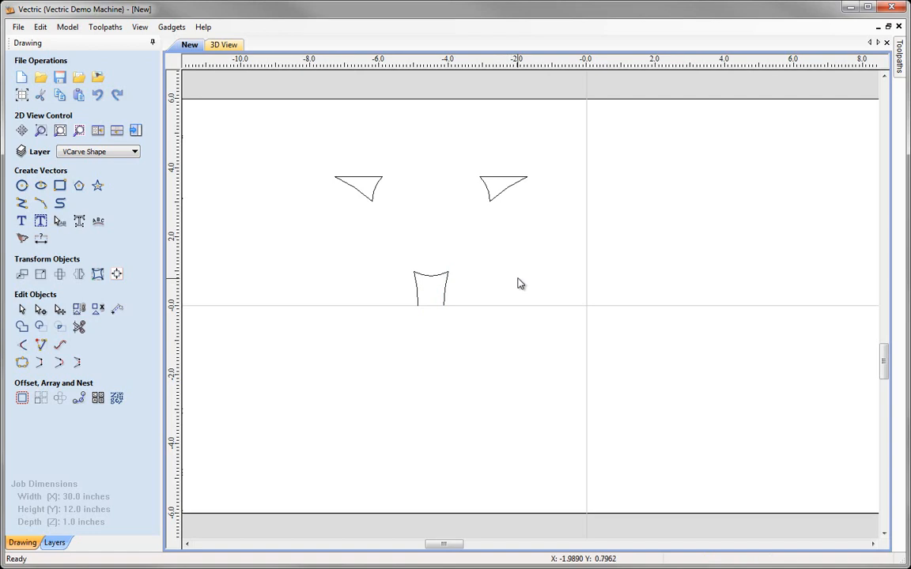
Show the Foils layer alongside the active VCarve Shape layer.
click(135, 152)
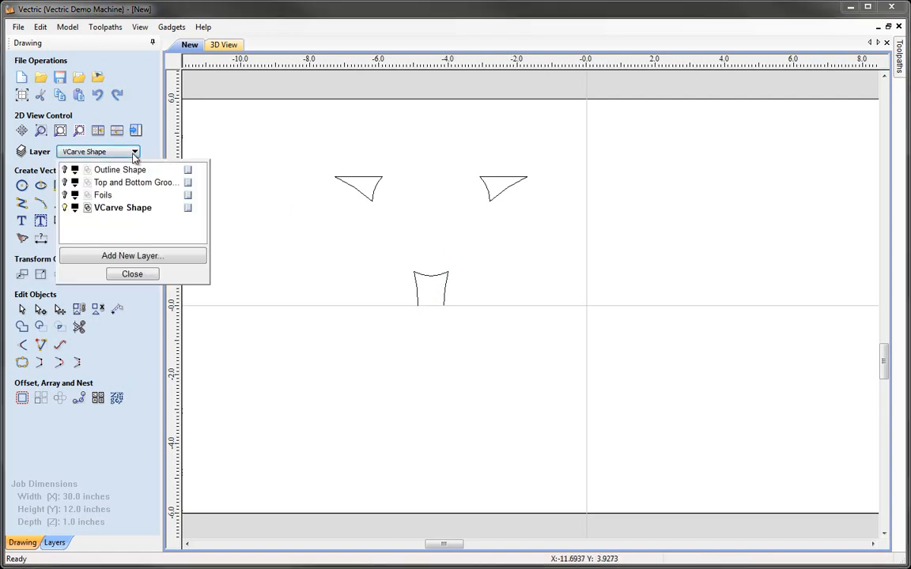
click(64, 196)
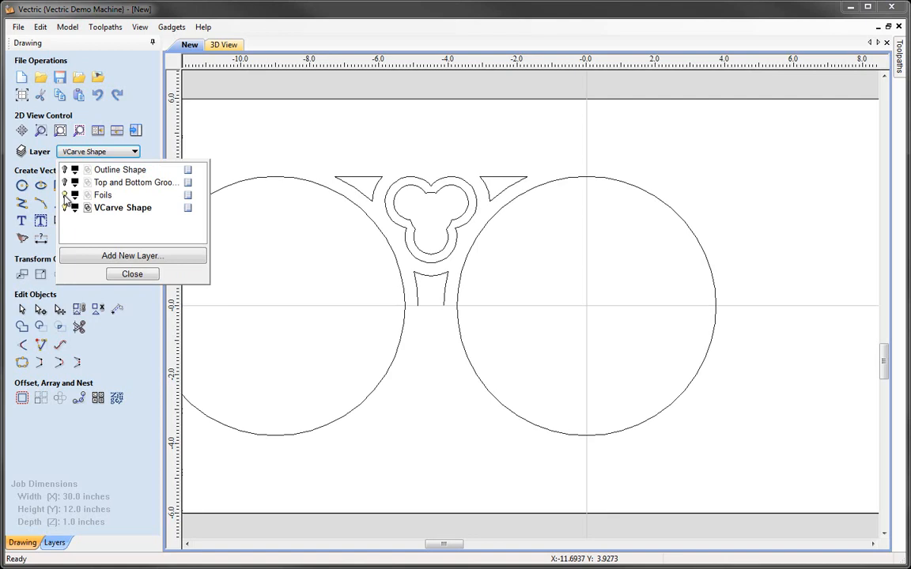
click(132, 274)
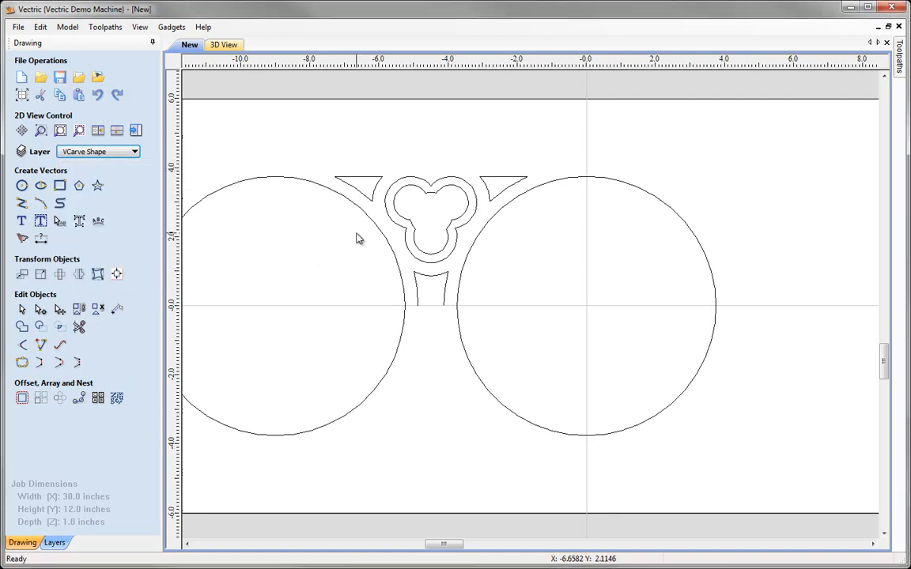
Mirror a copy of the two upper corner shapes, double three-lobed outline and open lower shape vertically about the job center.
key(F6)
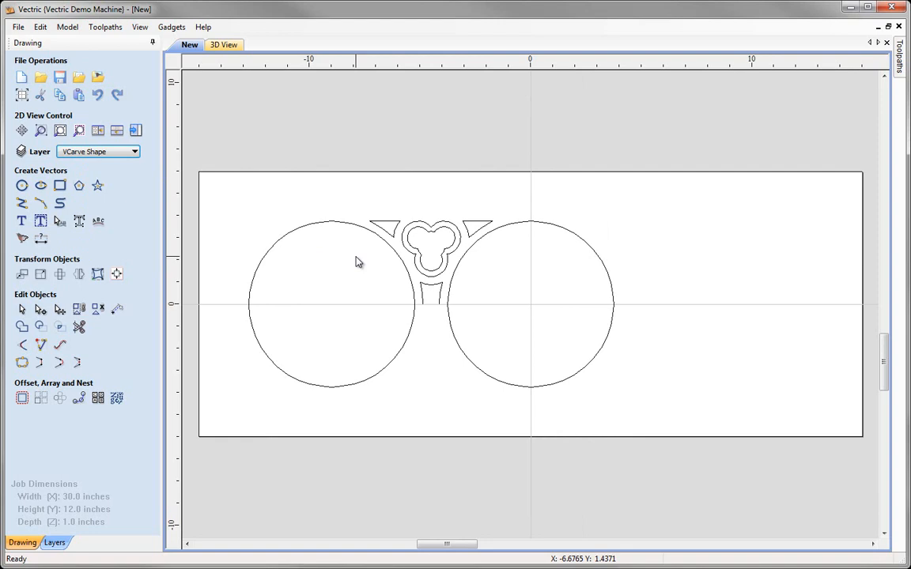
drag(350, 203, 515, 332)
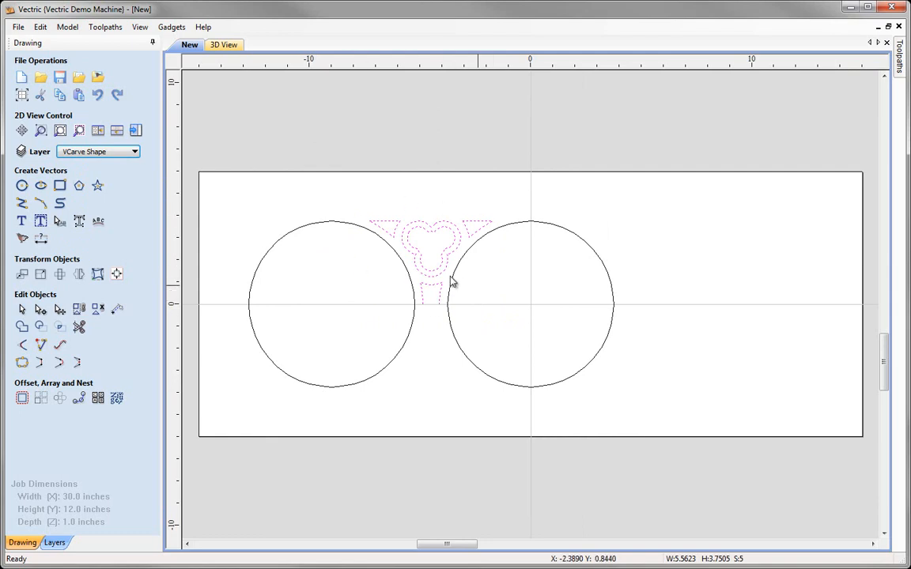
drag(334, 193, 523, 333)
click(79, 275)
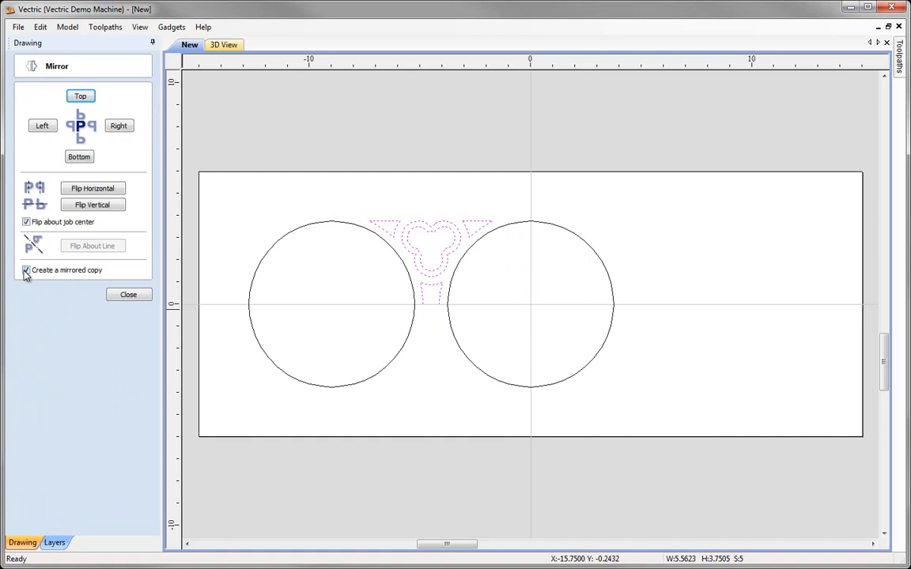
click(93, 205)
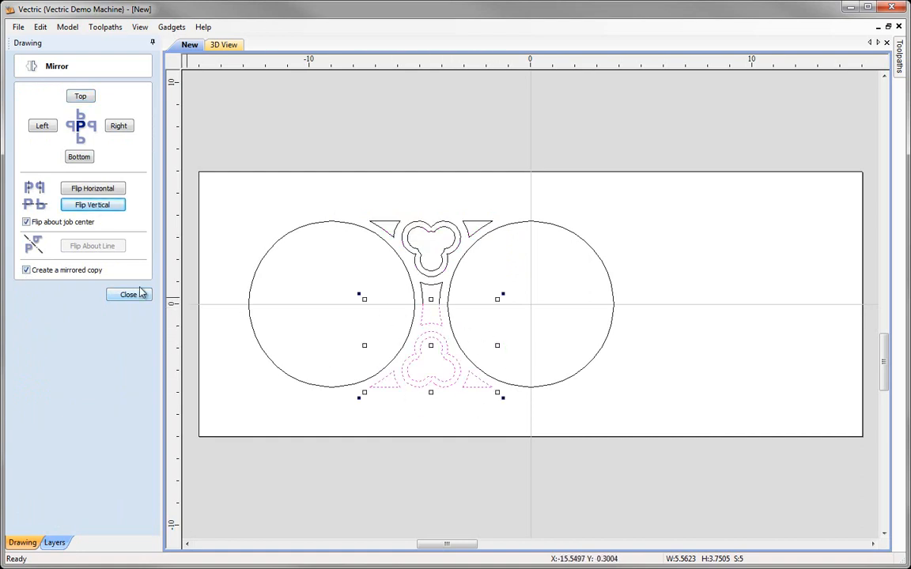
click(129, 295)
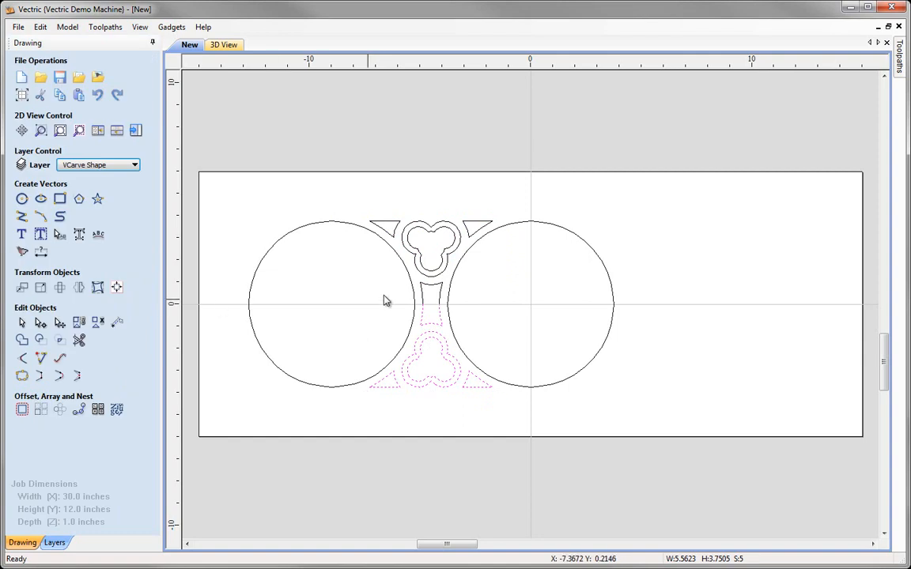
Join the two open halves of the shape between the circles into one closed vector.
click(440, 297)
shift+click(440, 318)
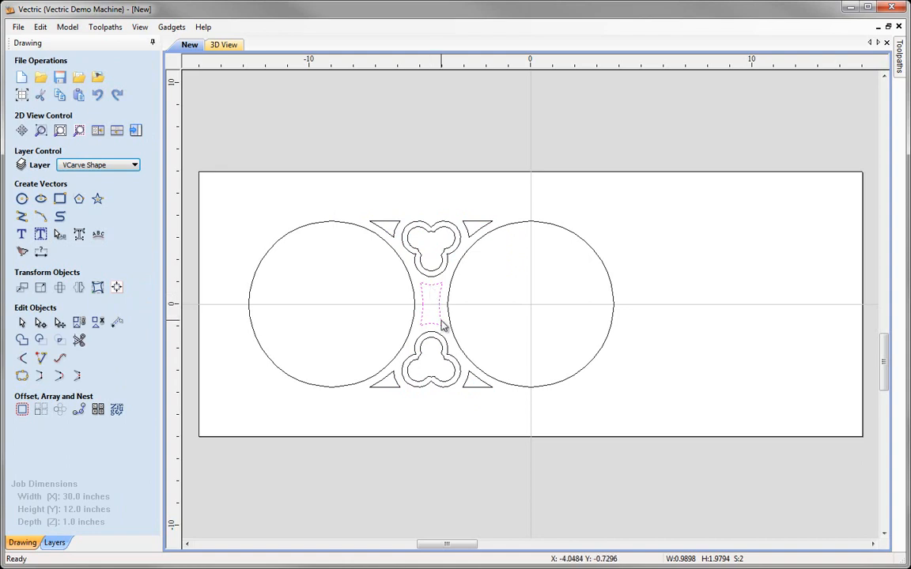
click(22, 377)
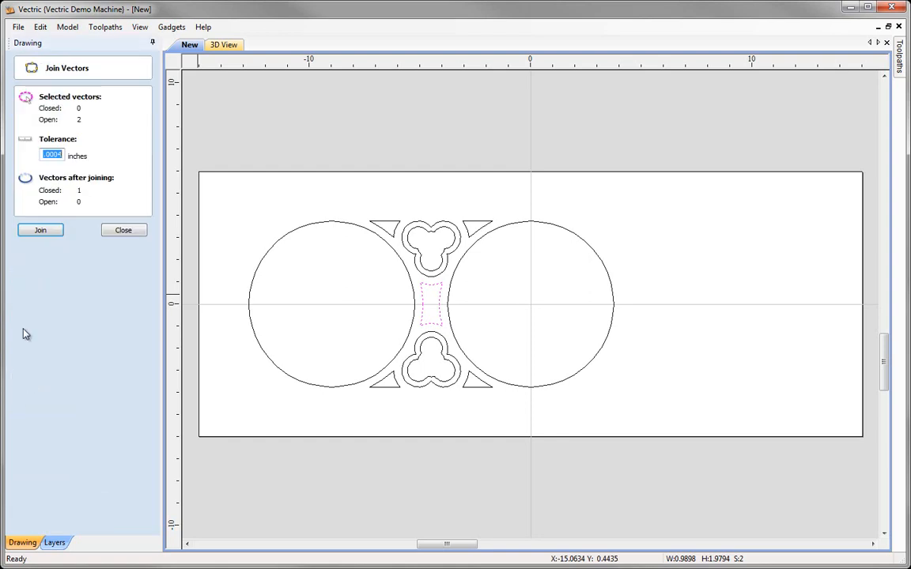
click(44, 231)
click(125, 231)
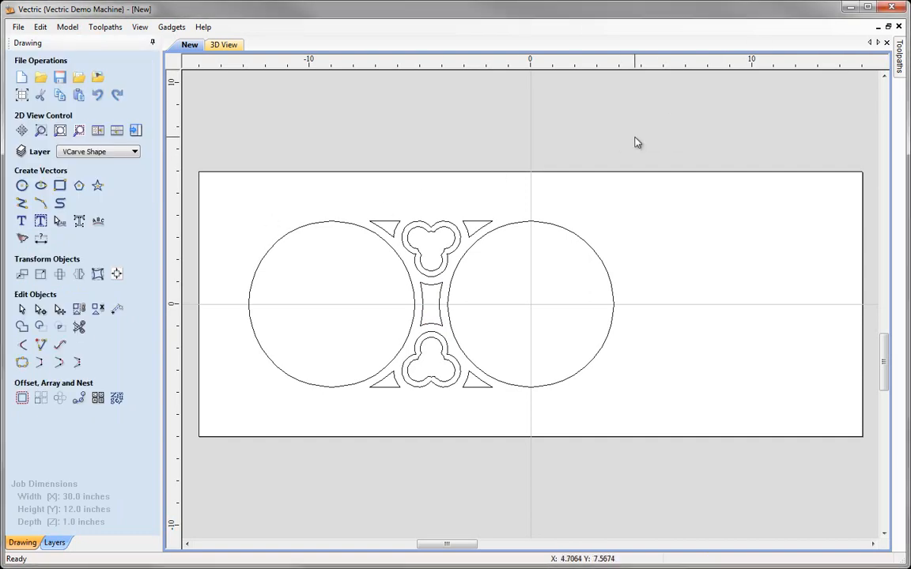
click(382, 229)
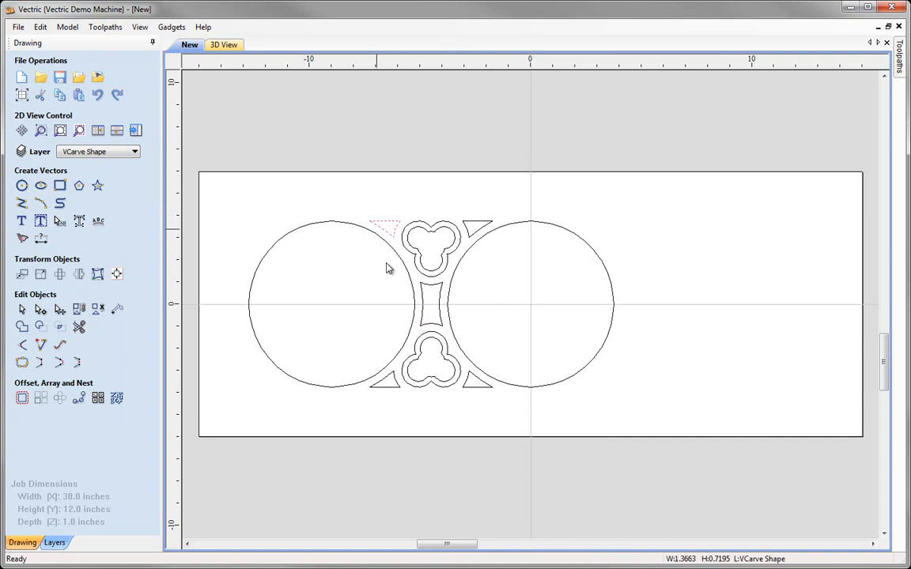
shift+click(381, 376)
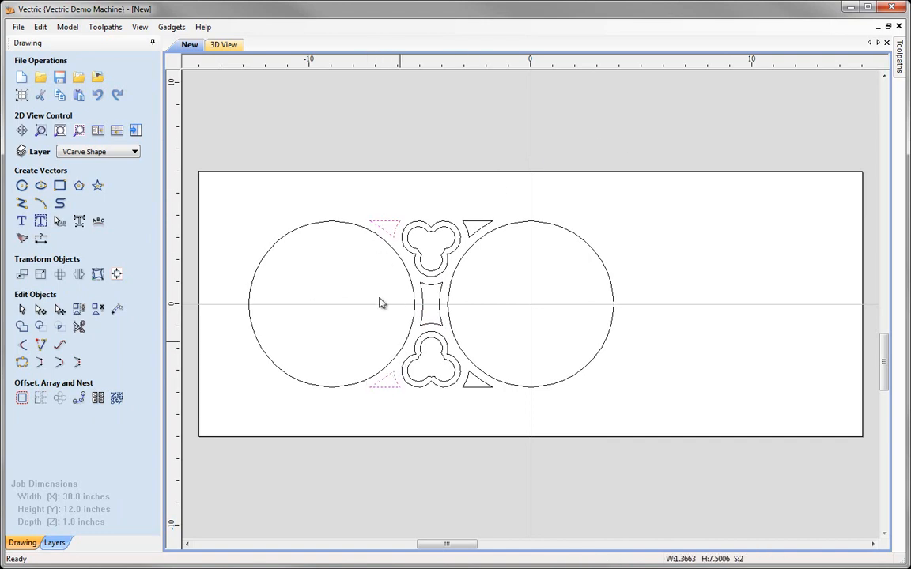
click(325, 190)
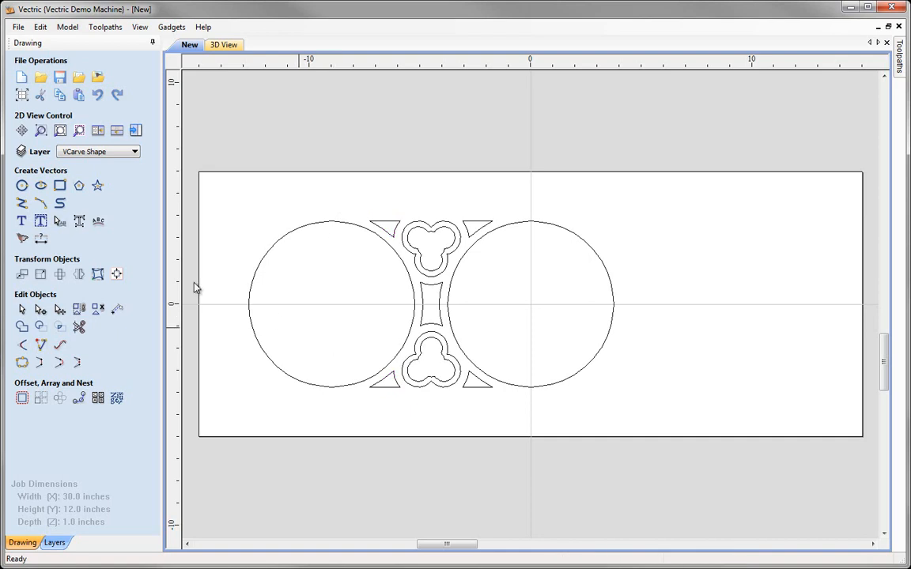
Draw a vertical polyline across the left circle from its top point to its bottom point.
click(20, 204)
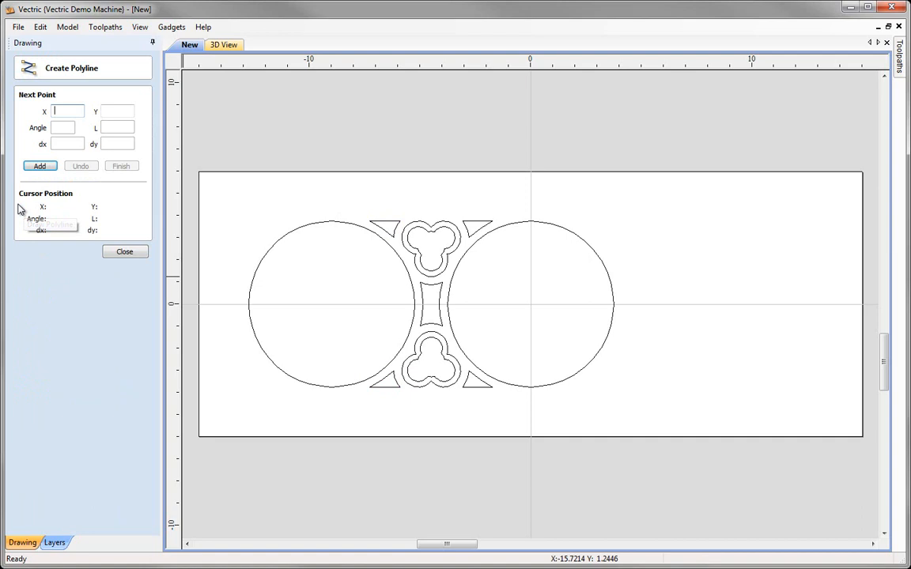
click(330, 222)
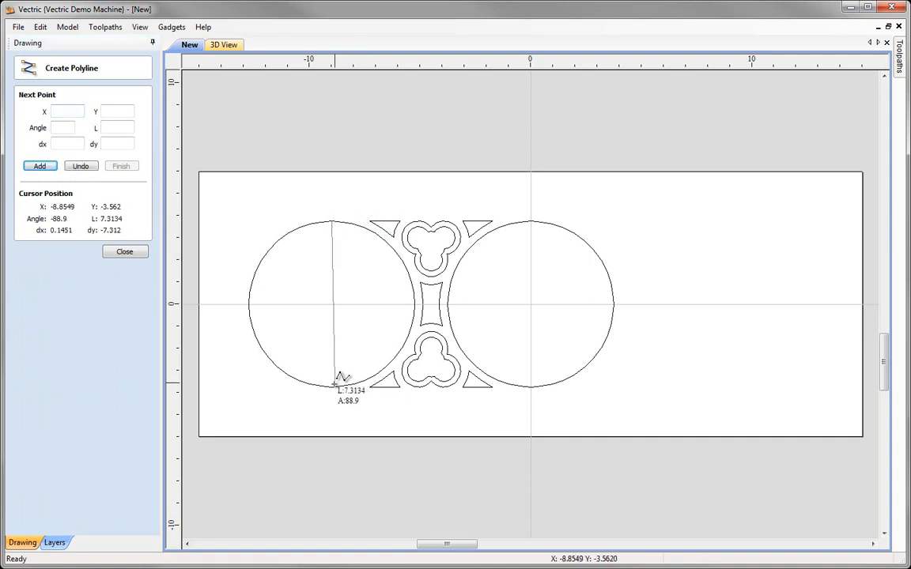
click(330, 388)
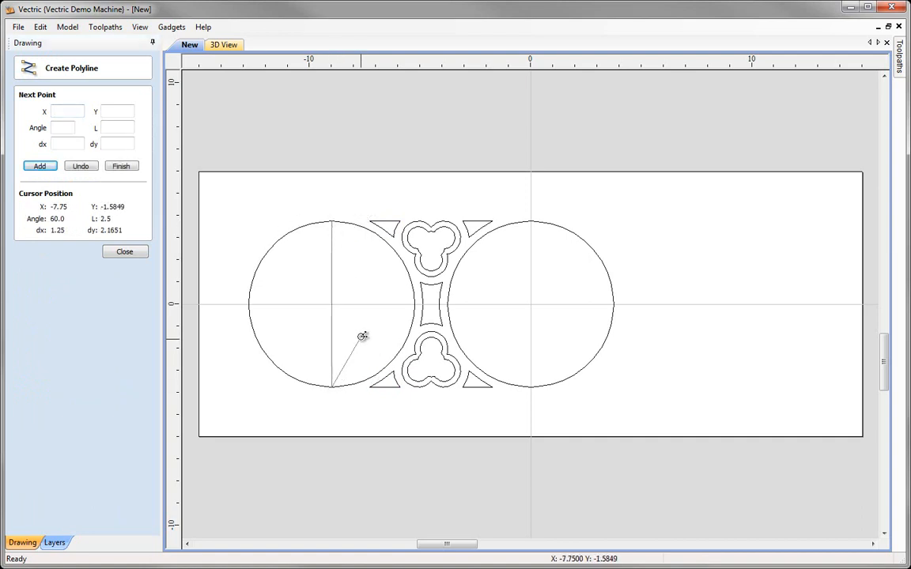
key(Escape)
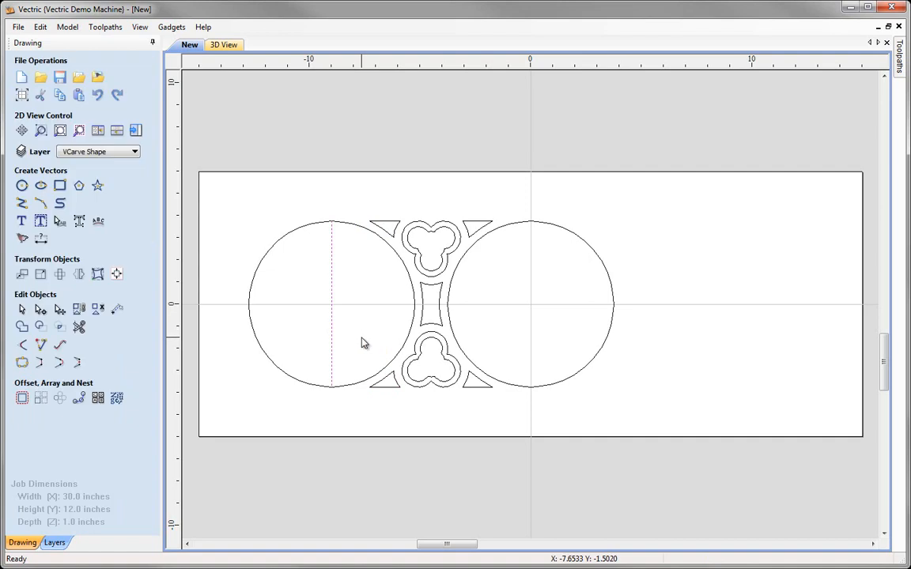
click(375, 204)
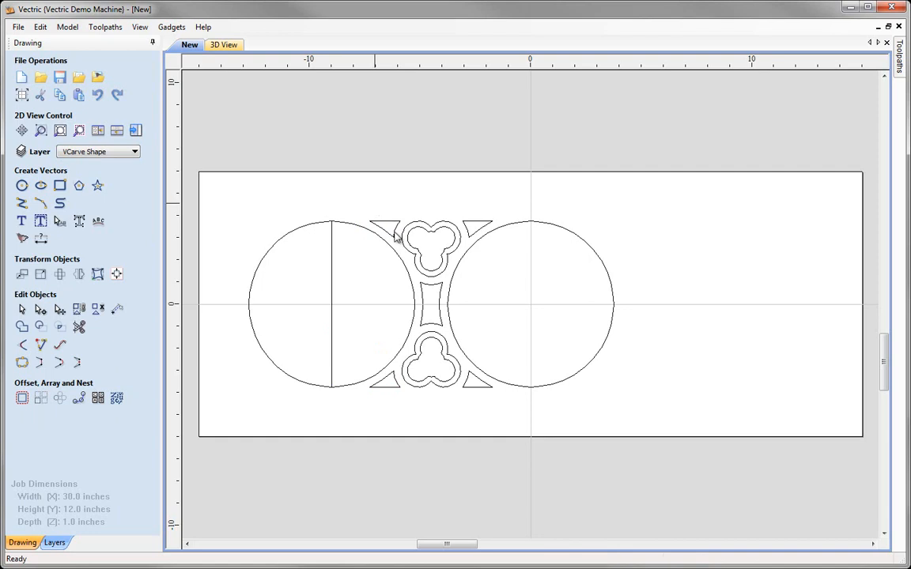
Mirror a copy of the two corner shapes beside the left circle about its vertical line, without job center flipping, and delete the line.
click(387, 227)
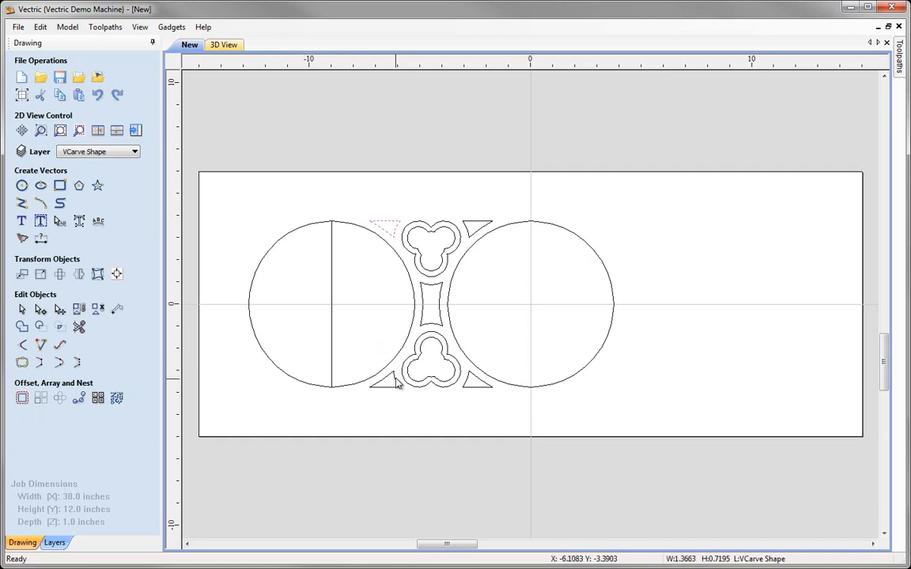
shift+click(396, 382)
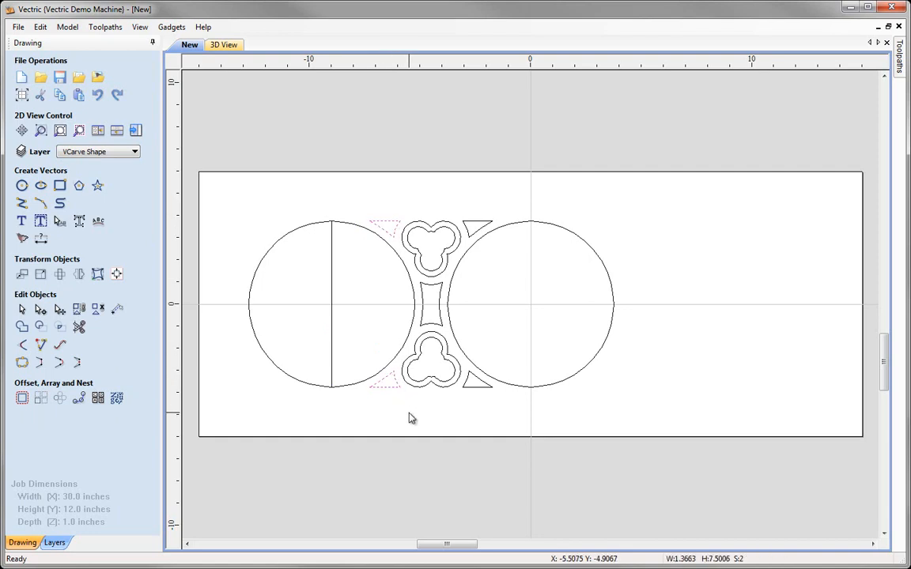
shift+click(332, 305)
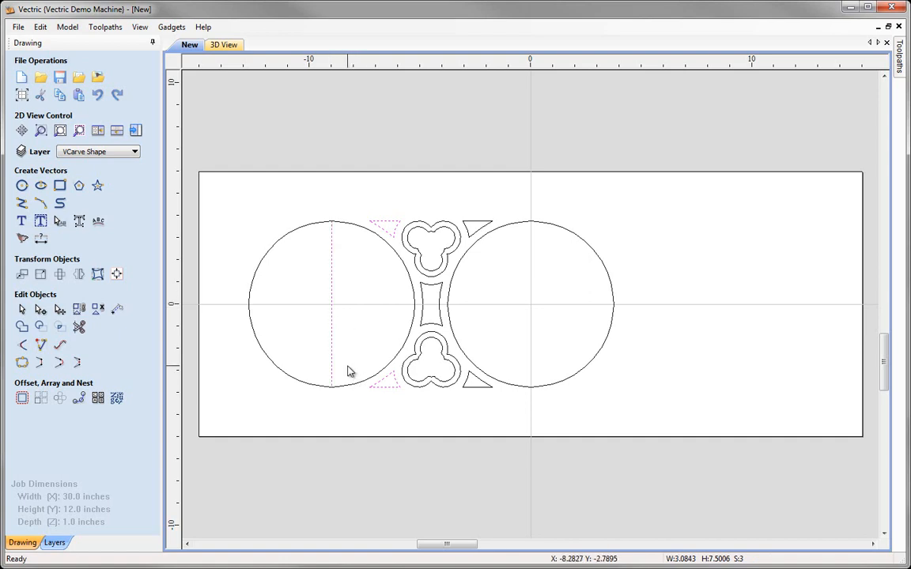
click(80, 275)
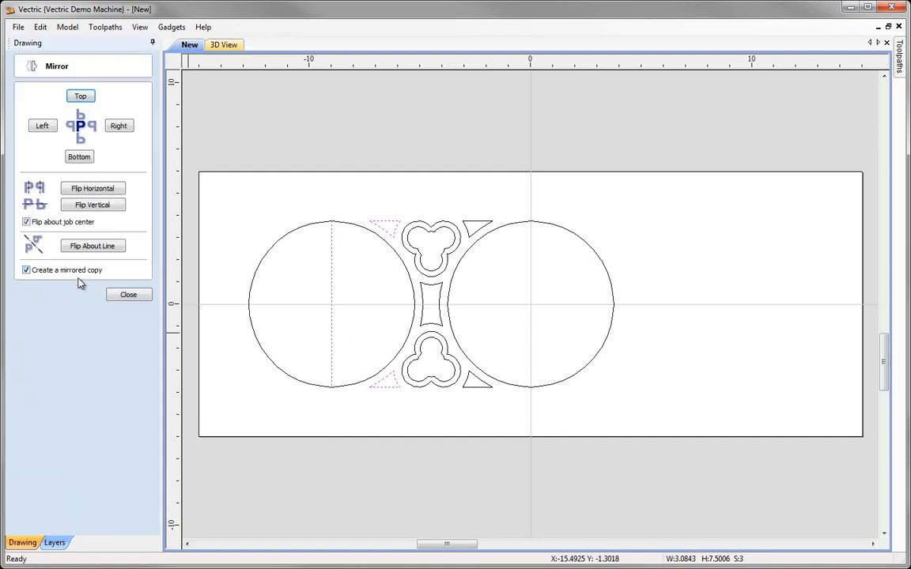
click(27, 224)
click(92, 247)
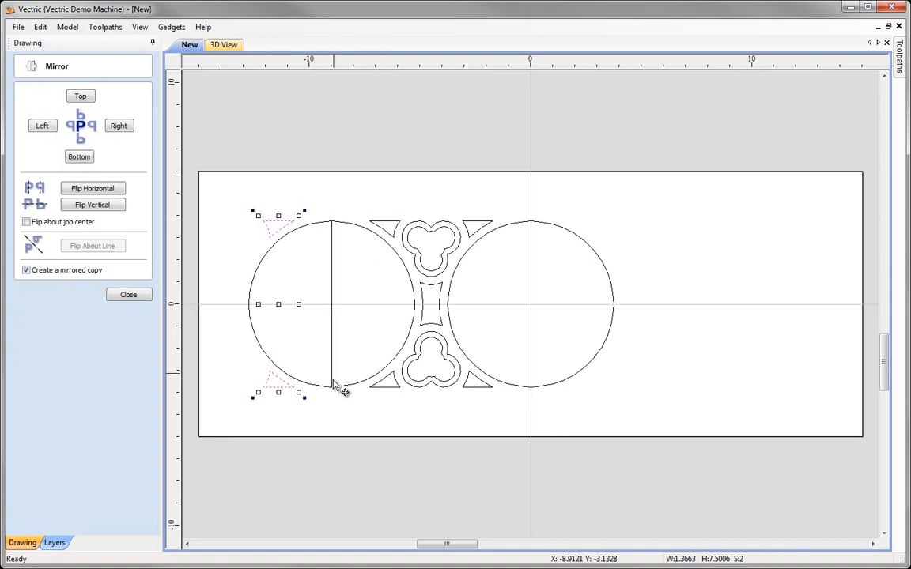
click(138, 299)
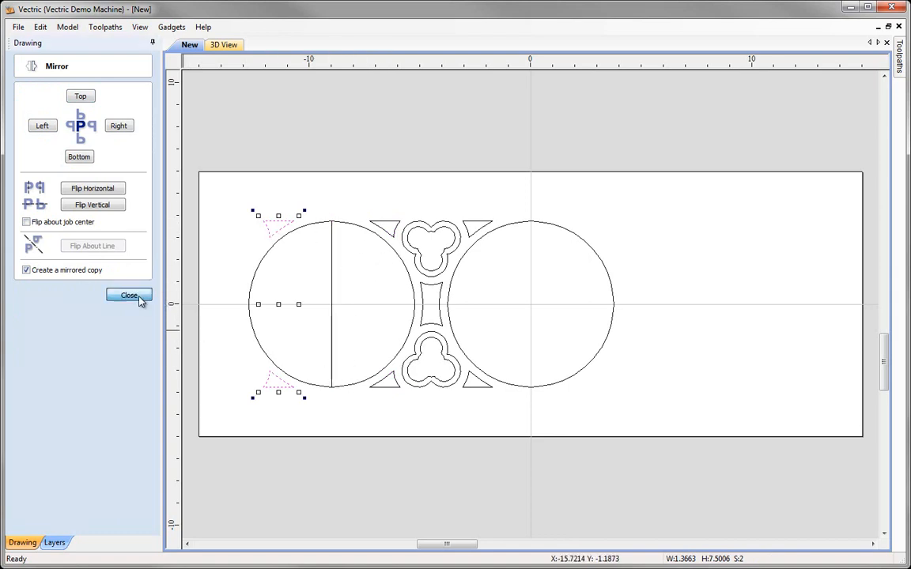
click(332, 281)
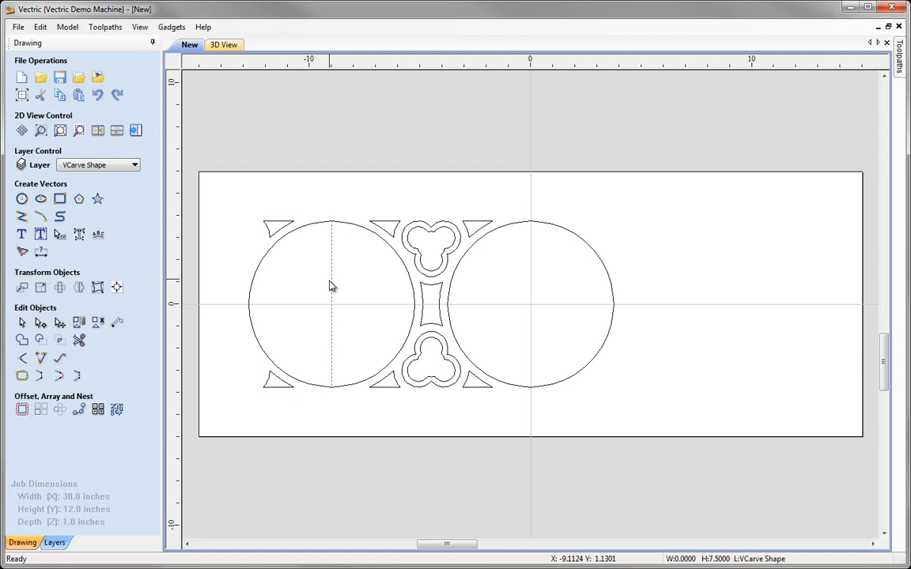
key(Delete)
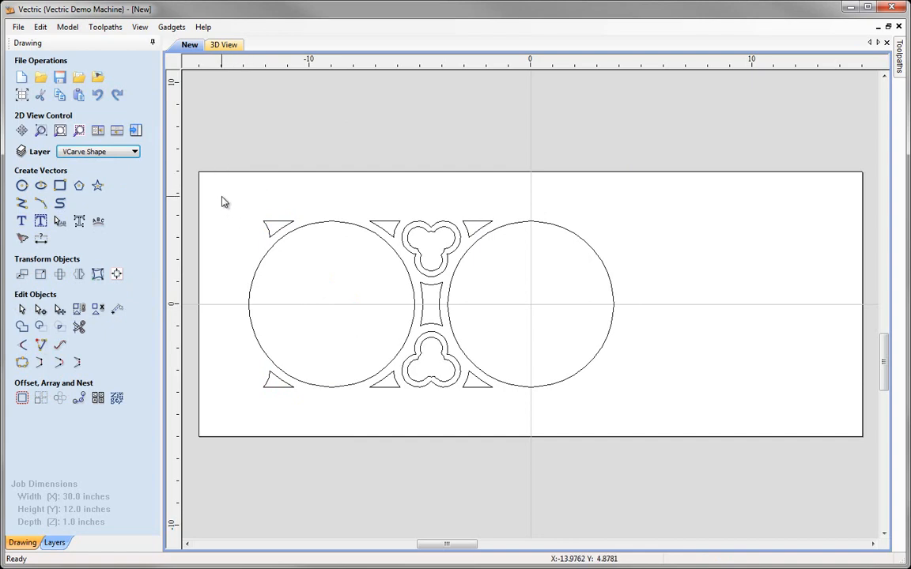
Mirror a copy of the left circle with all corner shapes, foils and the connecting shape horizontally about the job center.
drag(222, 196, 527, 425)
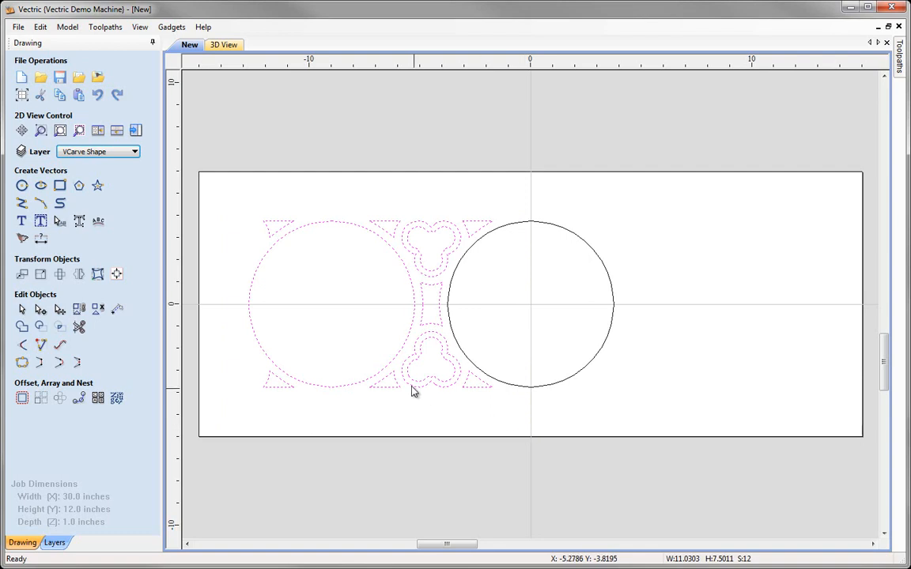
click(80, 274)
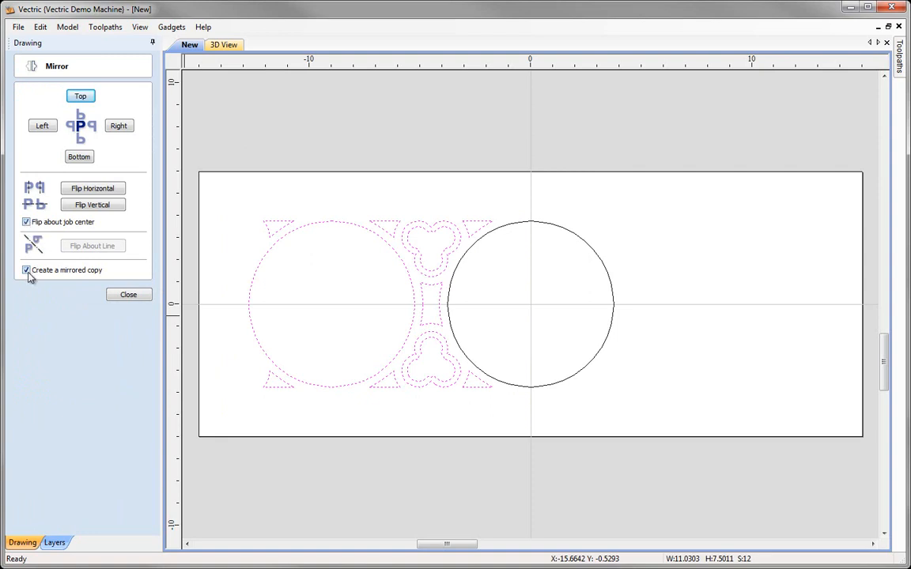
click(89, 191)
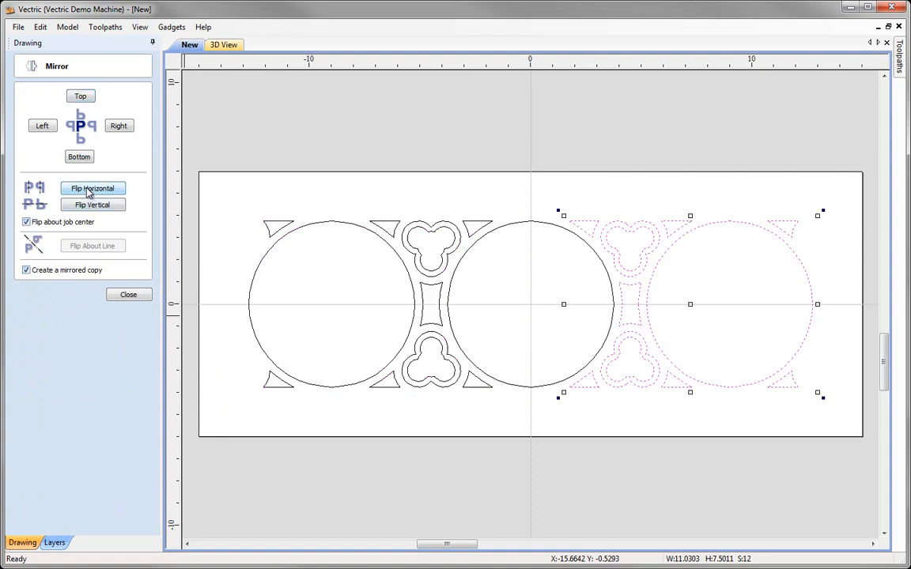
click(127, 296)
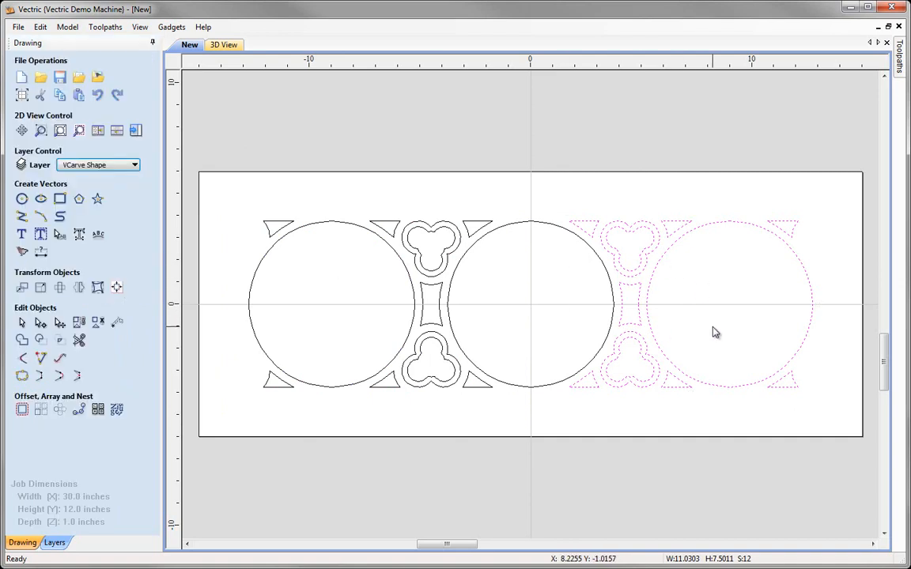
click(442, 202)
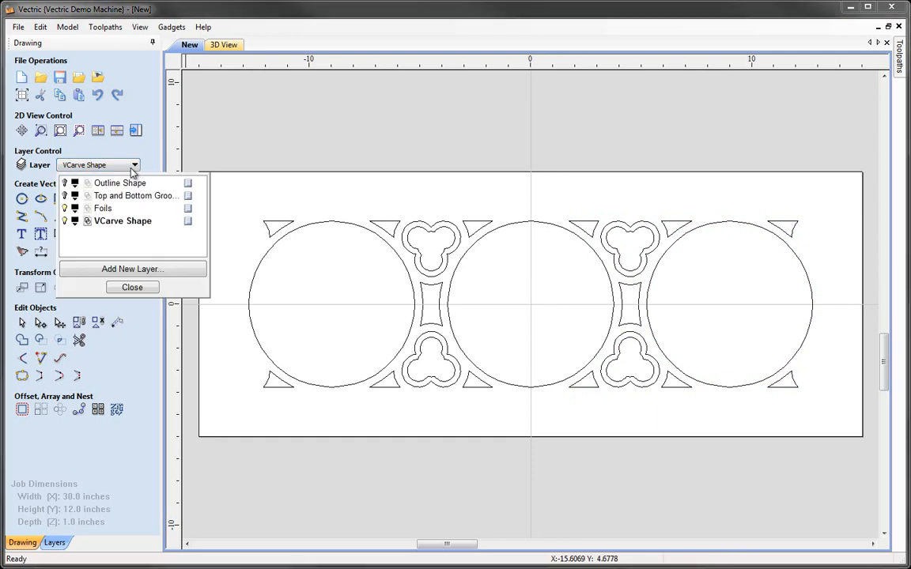
Hide the VCarve Shape layer and make Foils the active layer.
click(65, 222)
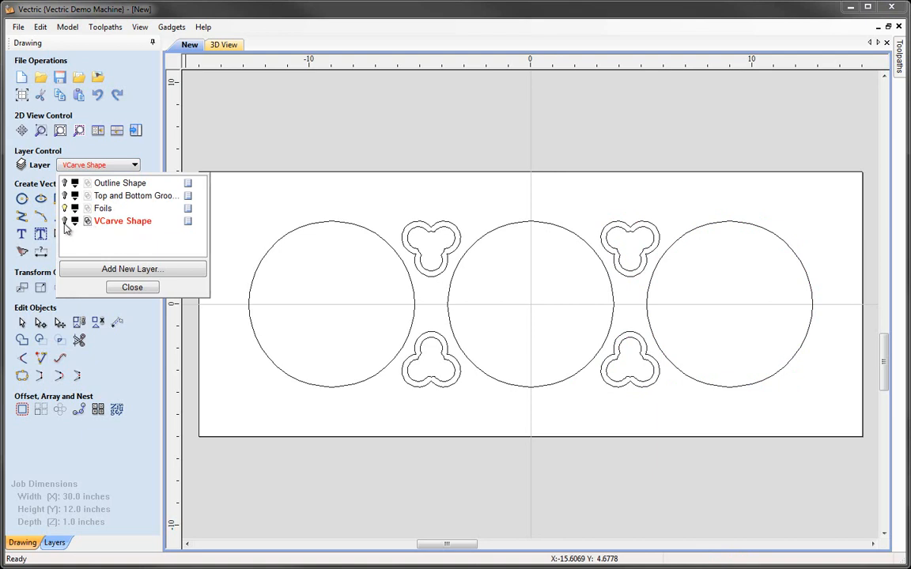
click(105, 210)
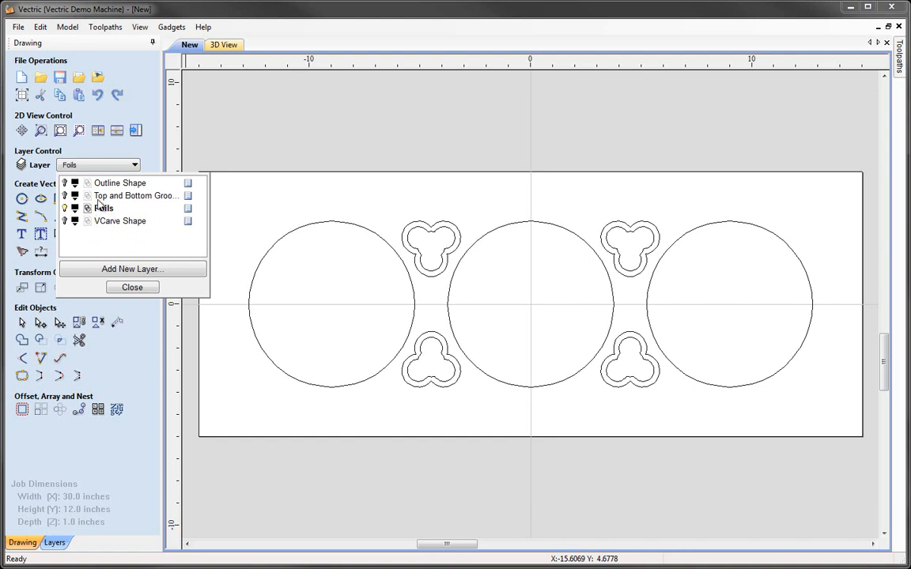
click(133, 288)
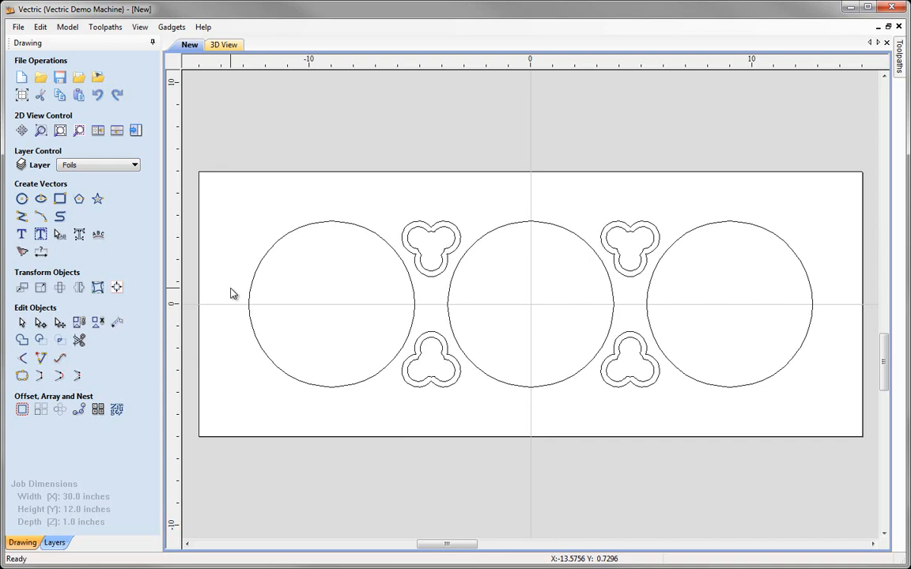
Offset the center circle inwards by 0.25 inches, keeping the original.
click(493, 237)
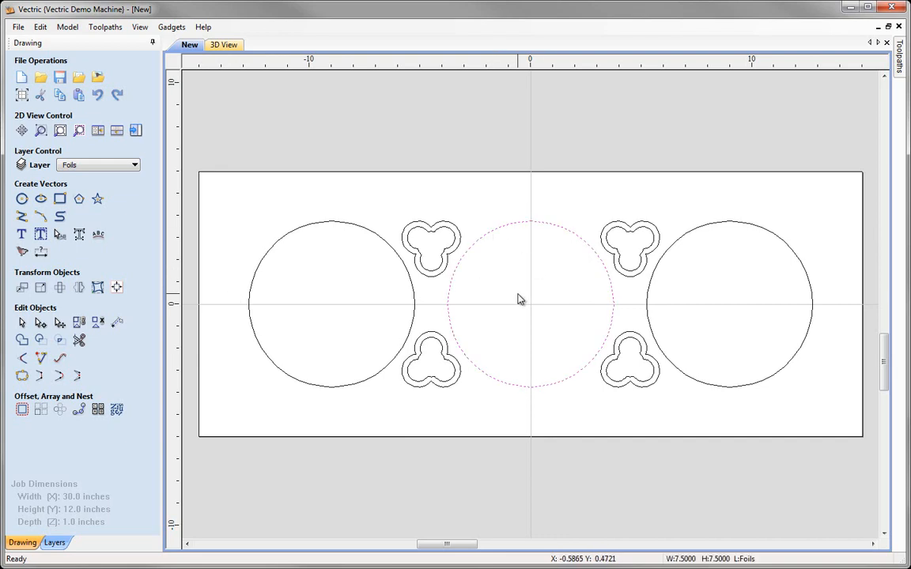
click(78, 133)
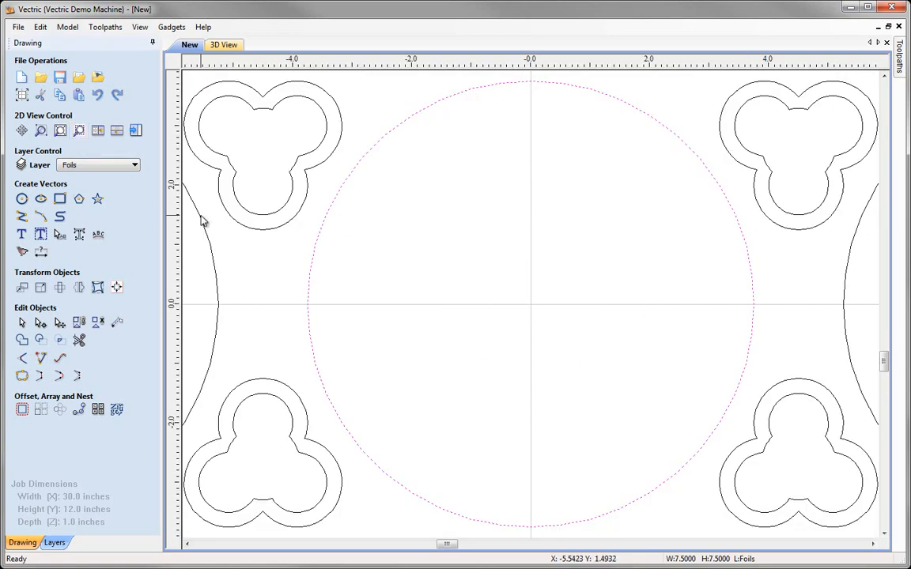
click(22, 324)
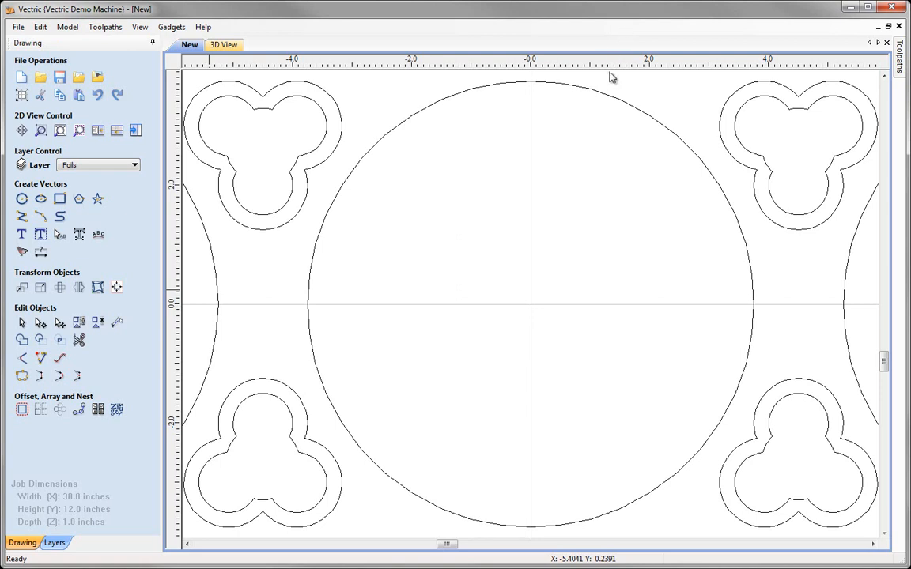
click(605, 98)
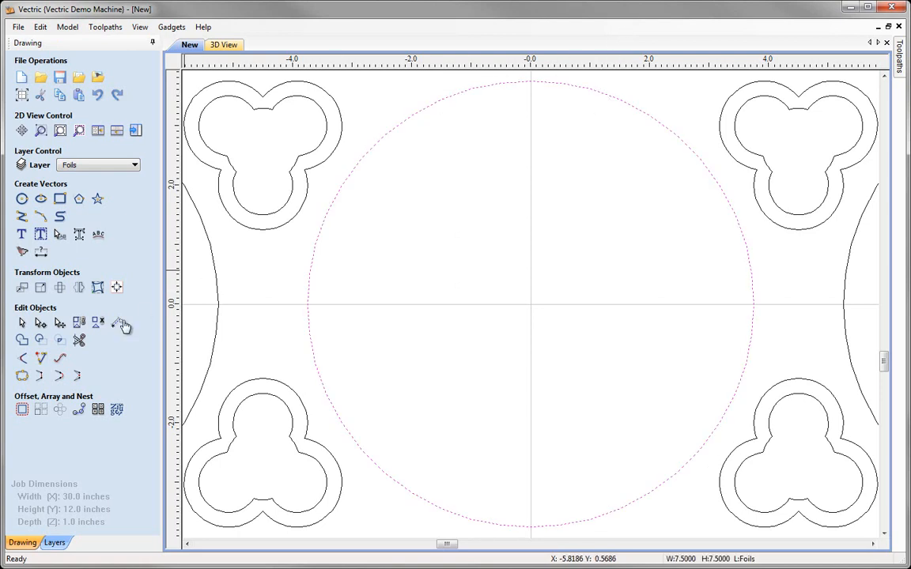
click(23, 410)
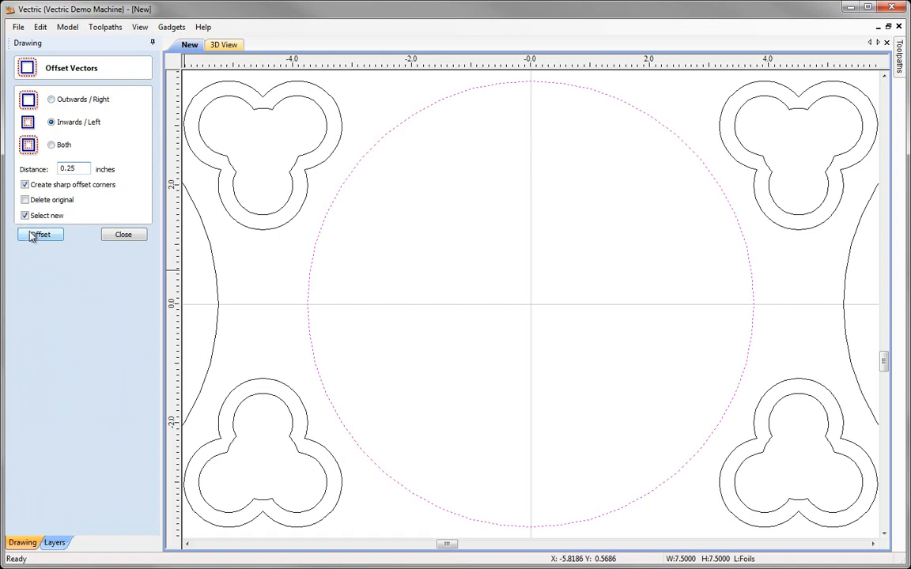
click(35, 236)
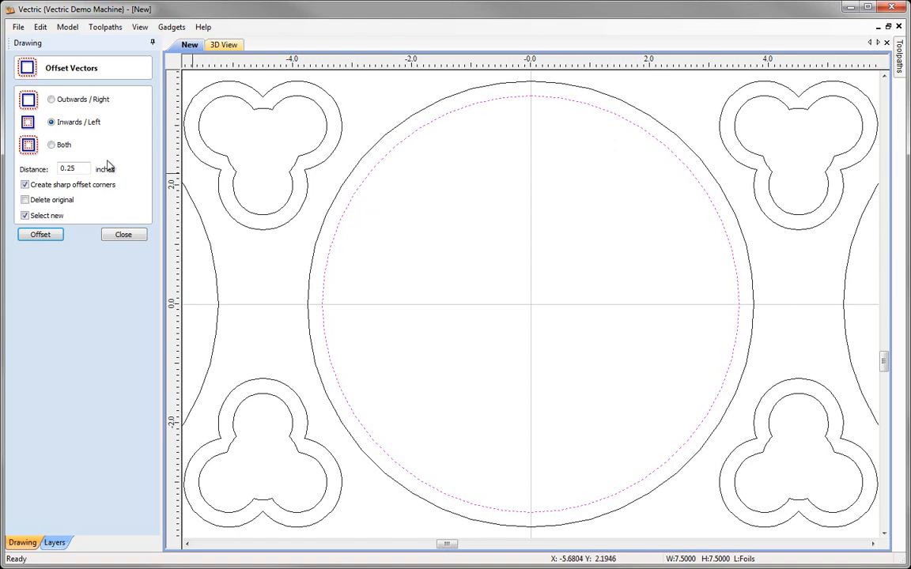
Offset the new inner circle inwards by a further 0.375 inches, and clear the selection.
drag(67, 169, 98, 176)
text(375)
click(41, 235)
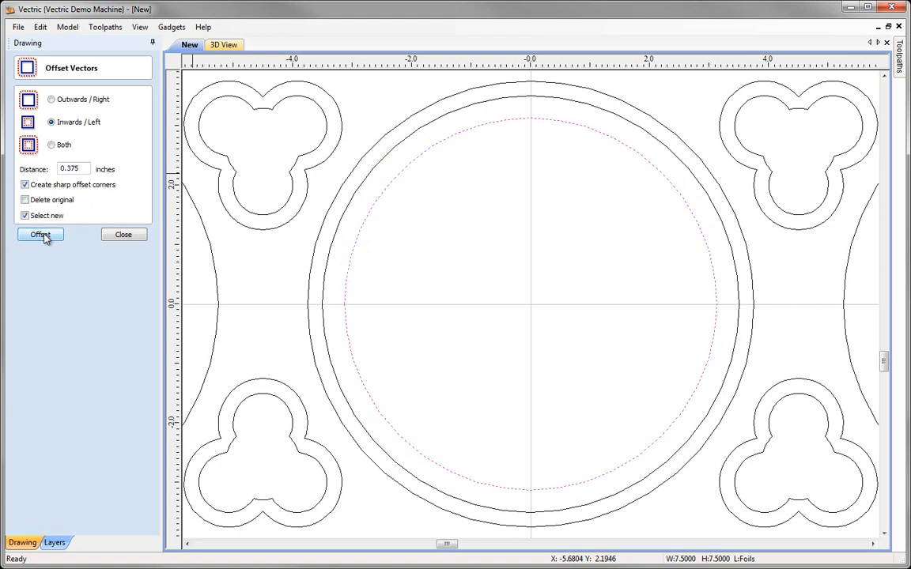
click(124, 235)
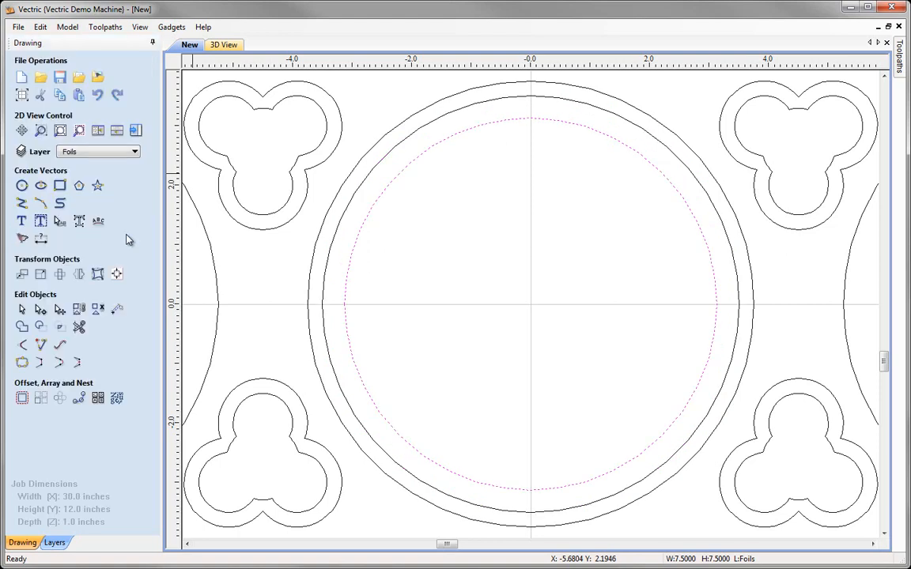
click(478, 273)
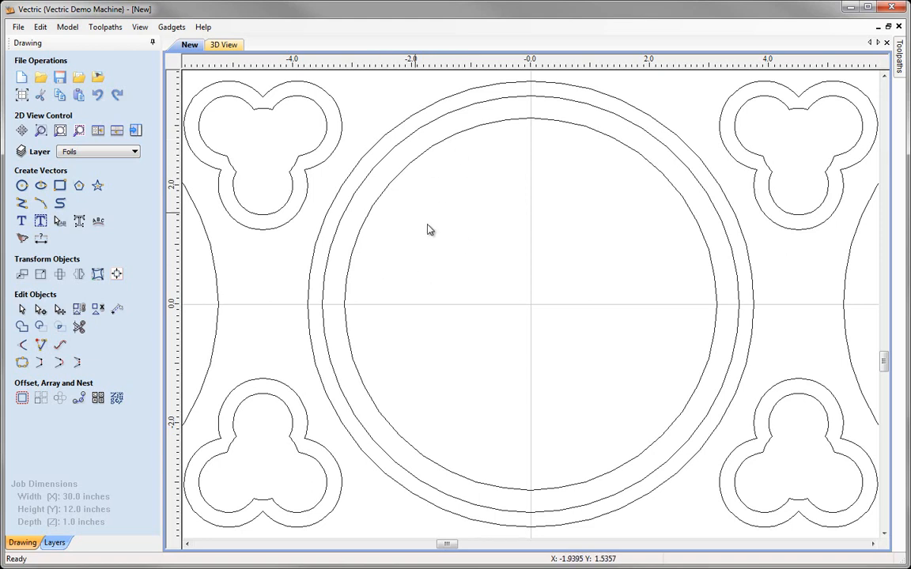
Create a circle 3 inches in diameter centered at X 0.0, Y 0.0.
click(22, 186)
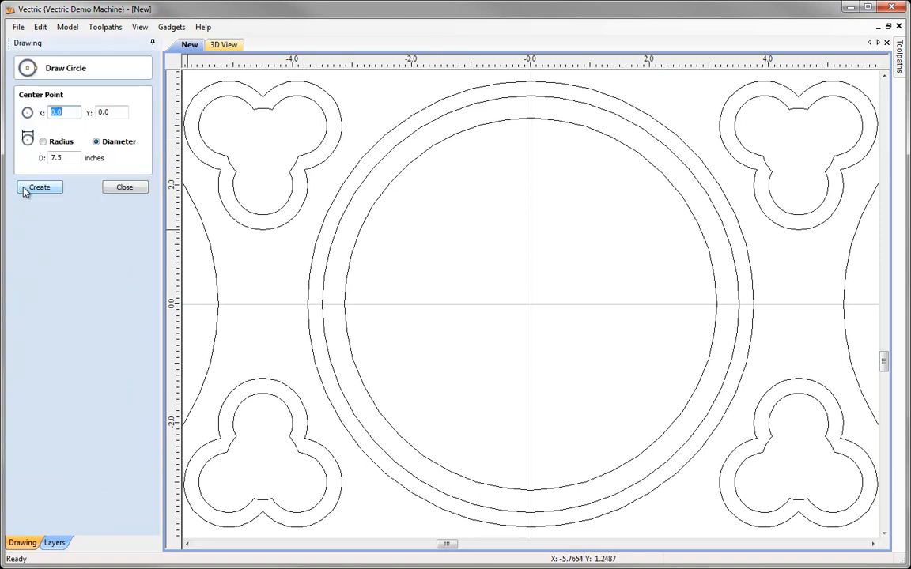
click(60, 155)
text(3)
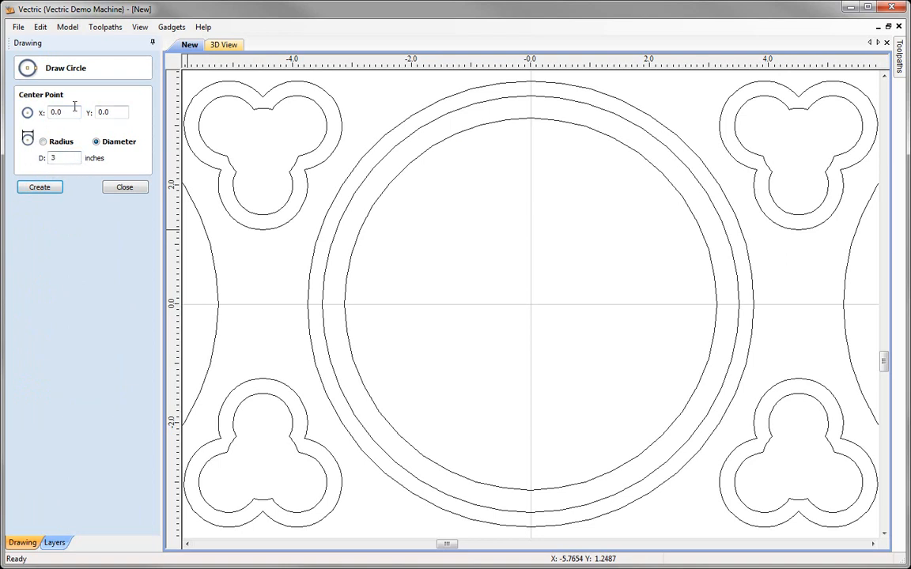
click(41, 190)
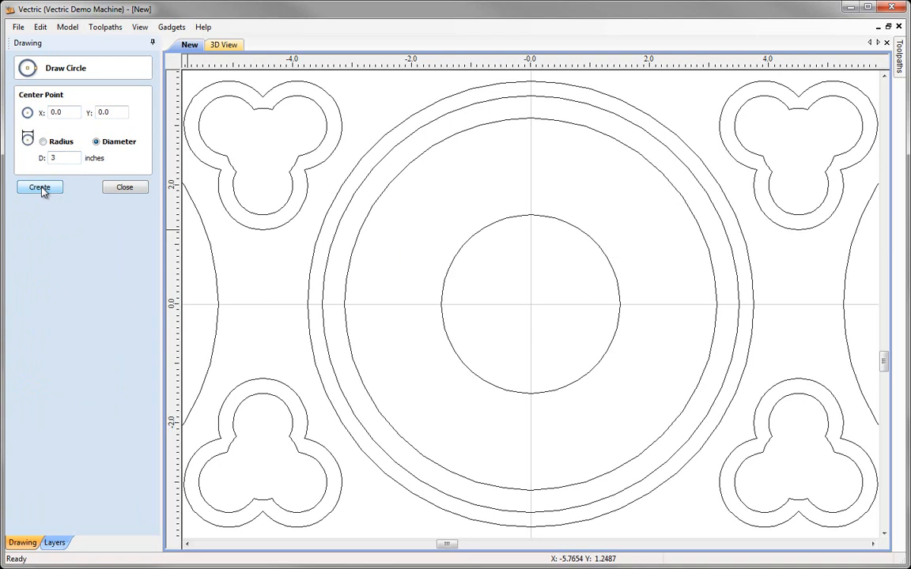
click(124, 188)
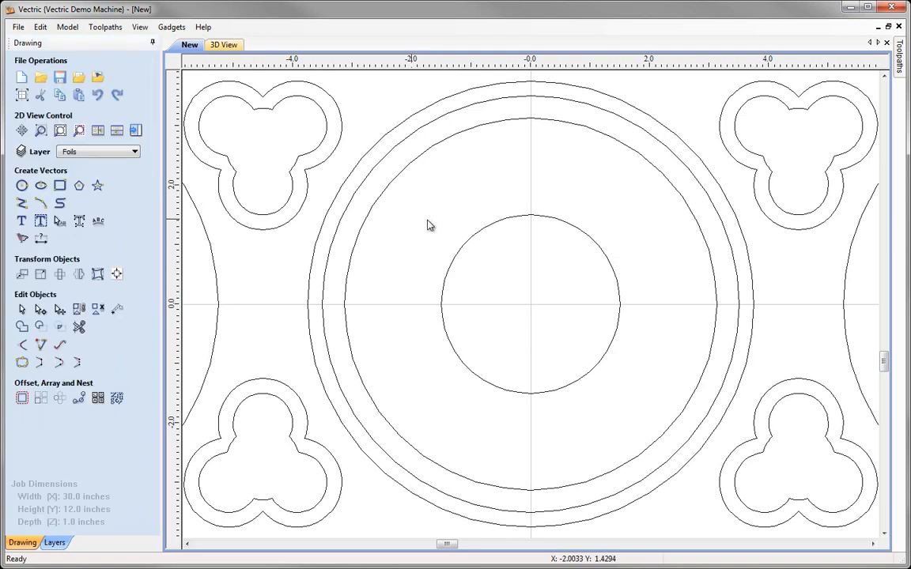
Align the 3-inch circle to the inside top edge of the innermost offset circle.
click(485, 232)
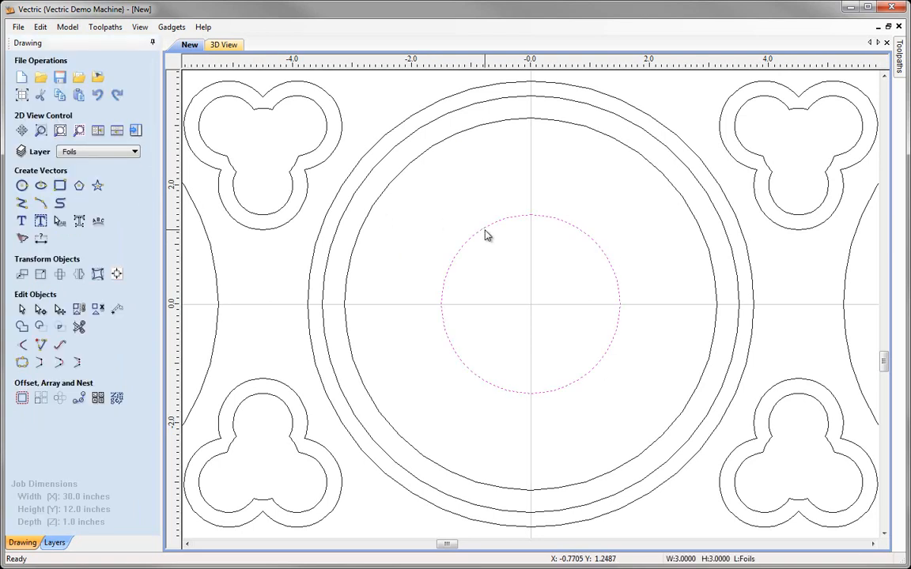
shift+click(476, 131)
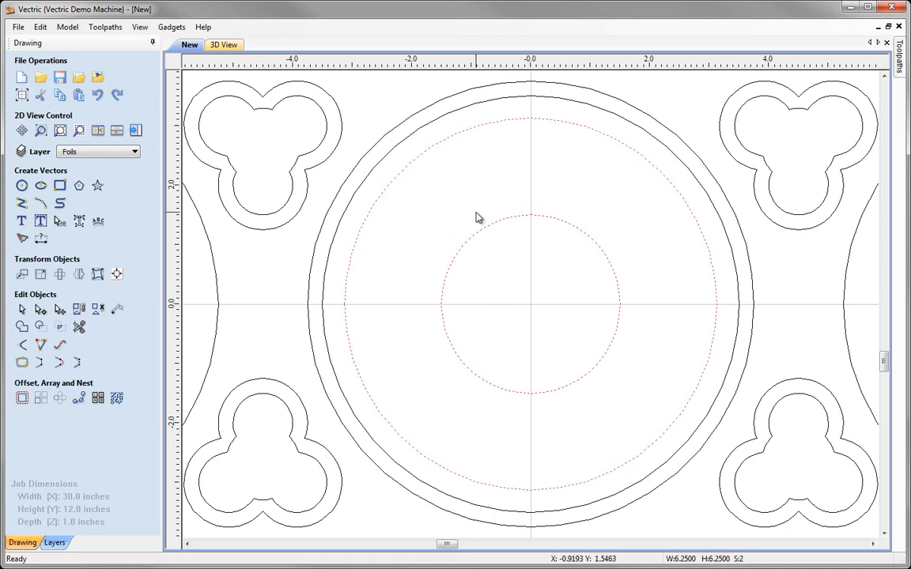
click(116, 275)
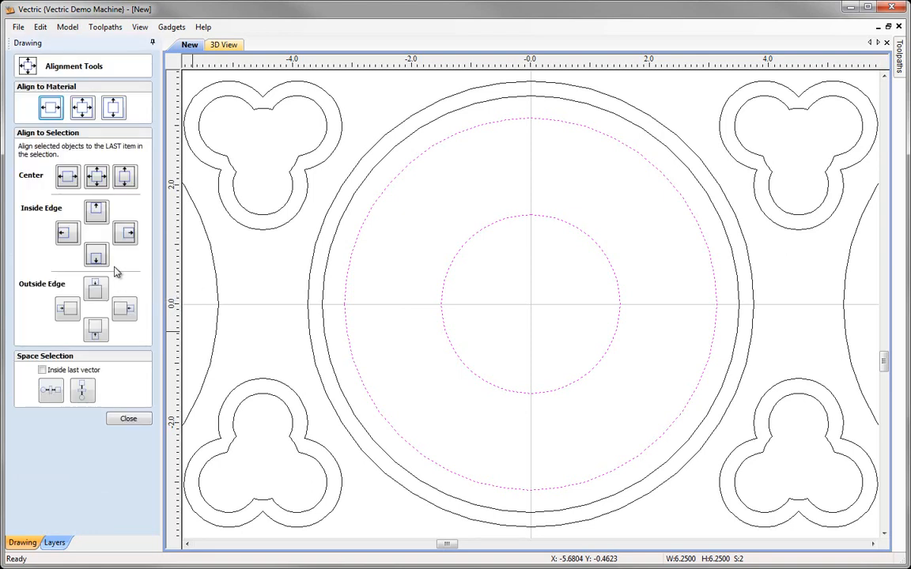
click(96, 211)
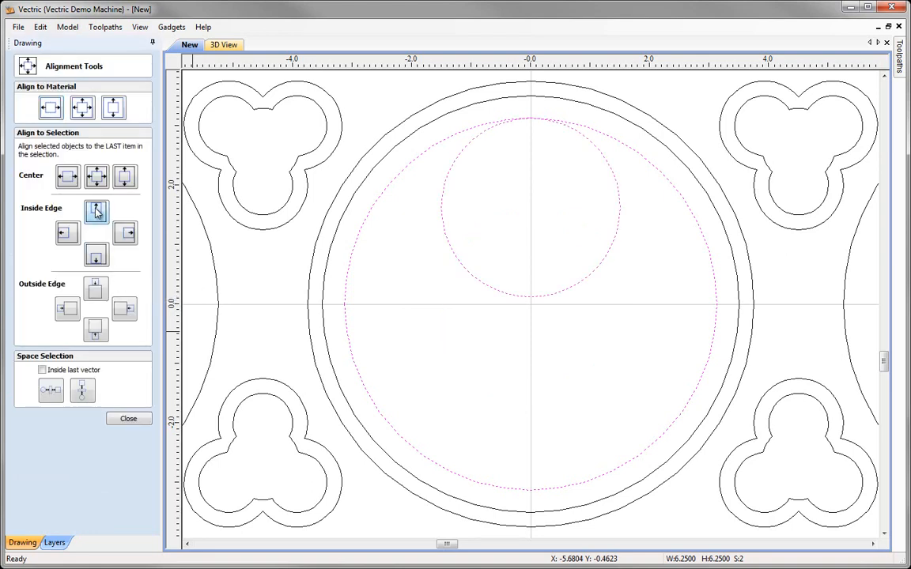
click(128, 419)
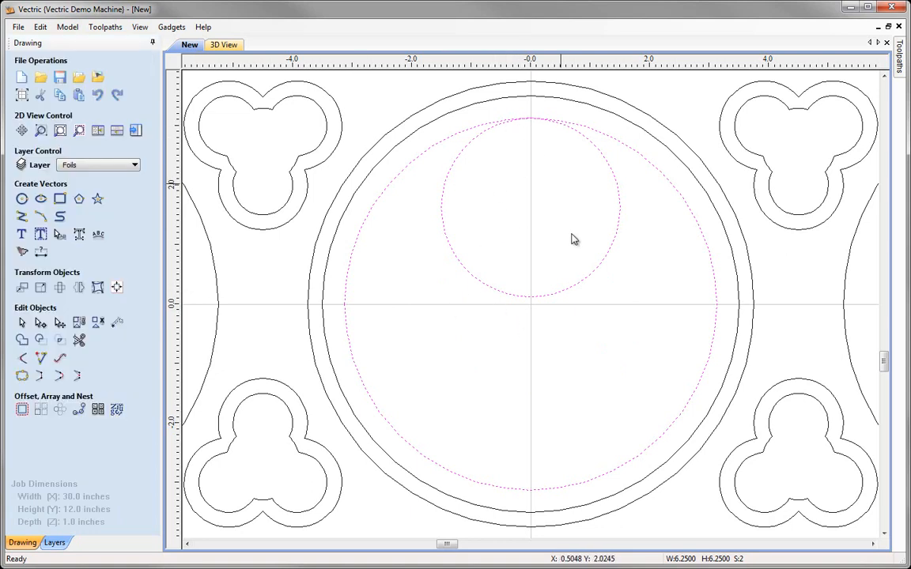
click(560, 382)
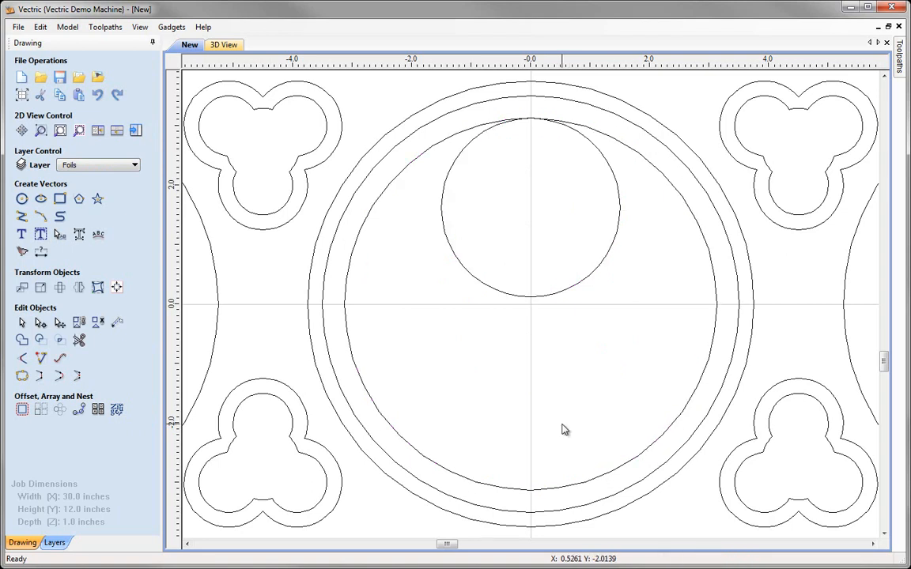
Make a circular copy of the 3-inch circle with 4 items over a 360-degree total angle around X 0.0, Y 0.0.
click(477, 283)
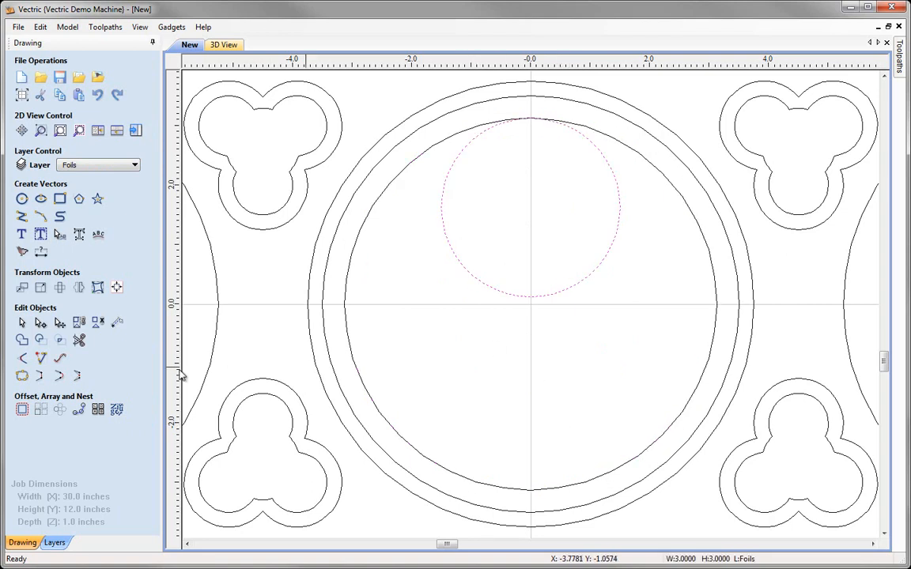
click(60, 410)
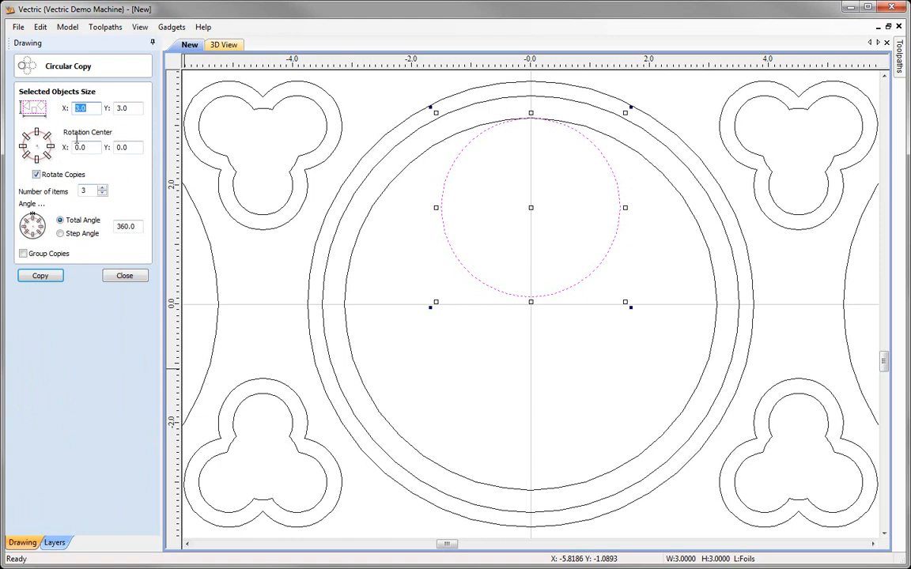
drag(92, 193, 65, 191)
text(4)
click(38, 282)
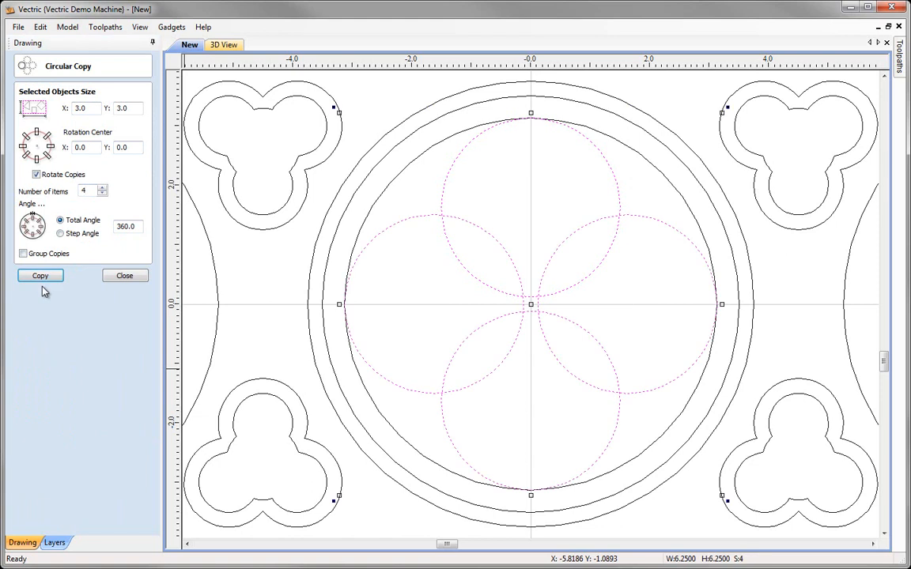
click(126, 277)
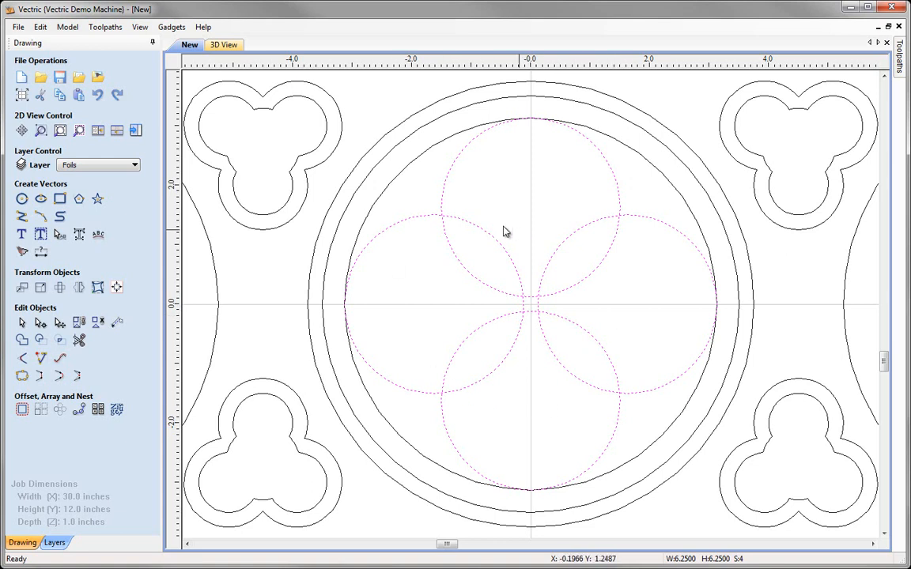
Weld the four overlapping circles into a quatrefoil and delete the small leftover shape at its center.
click(21, 341)
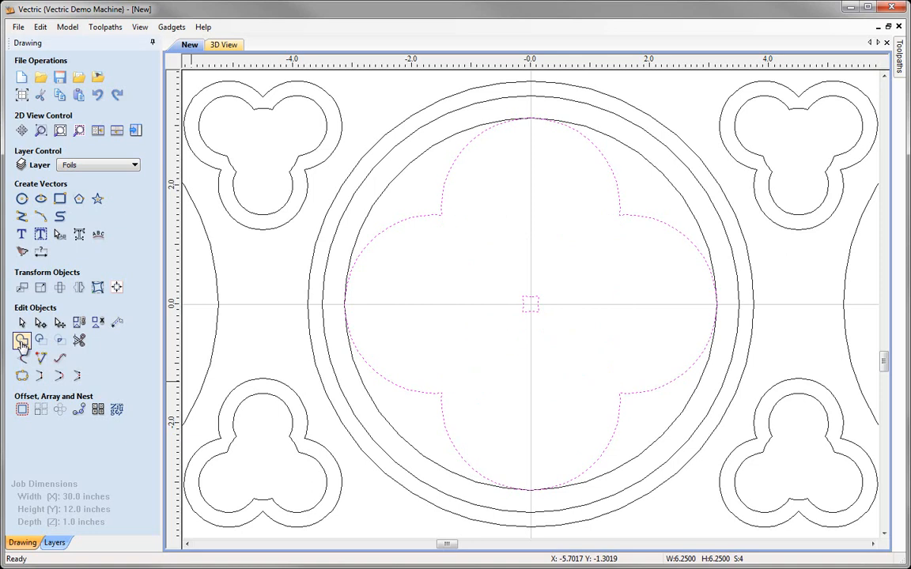
click(506, 237)
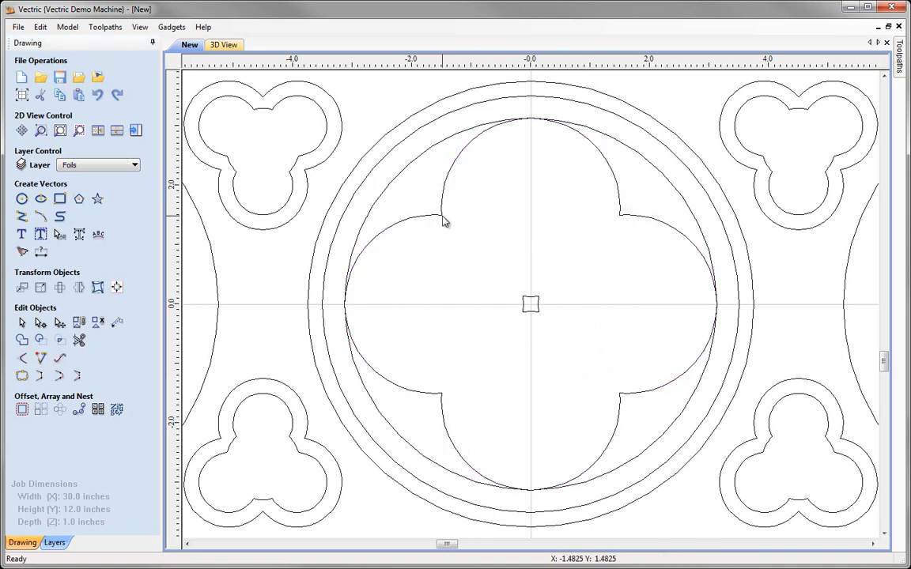
click(443, 222)
click(530, 305)
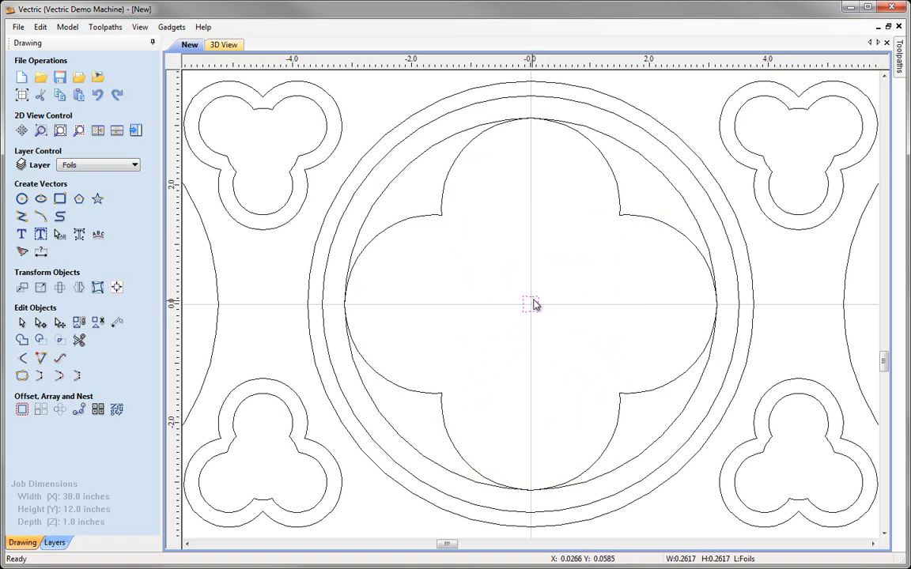
key(Delete)
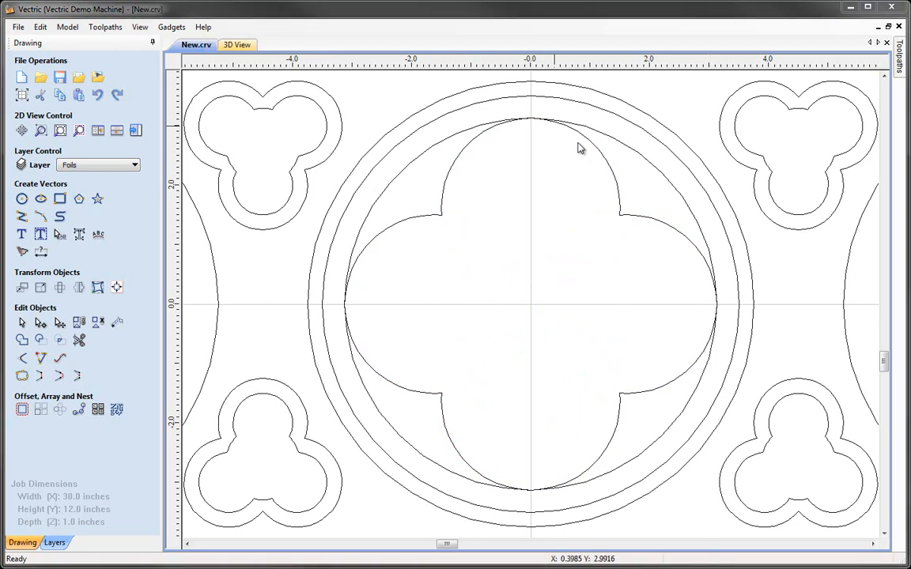
Offset the quatrefoil inwards by 0.25 inches, keeping the original, and clear the selection.
click(446, 183)
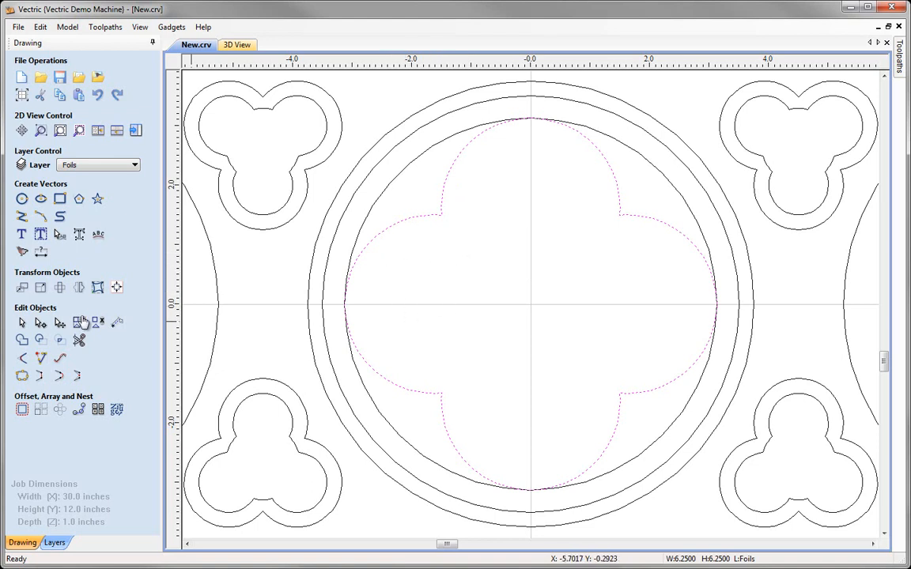
click(21, 410)
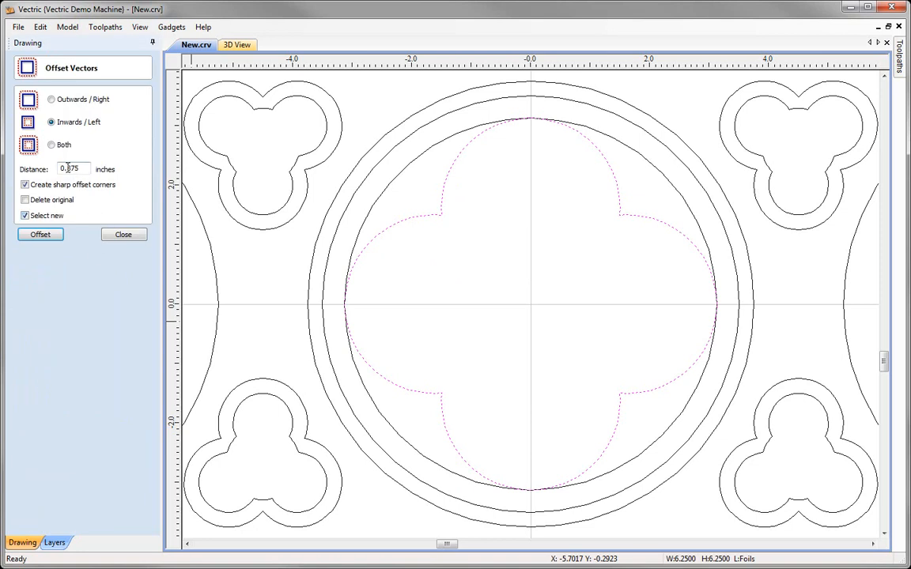
drag(98, 164, 95, 167)
text(25)
click(47, 235)
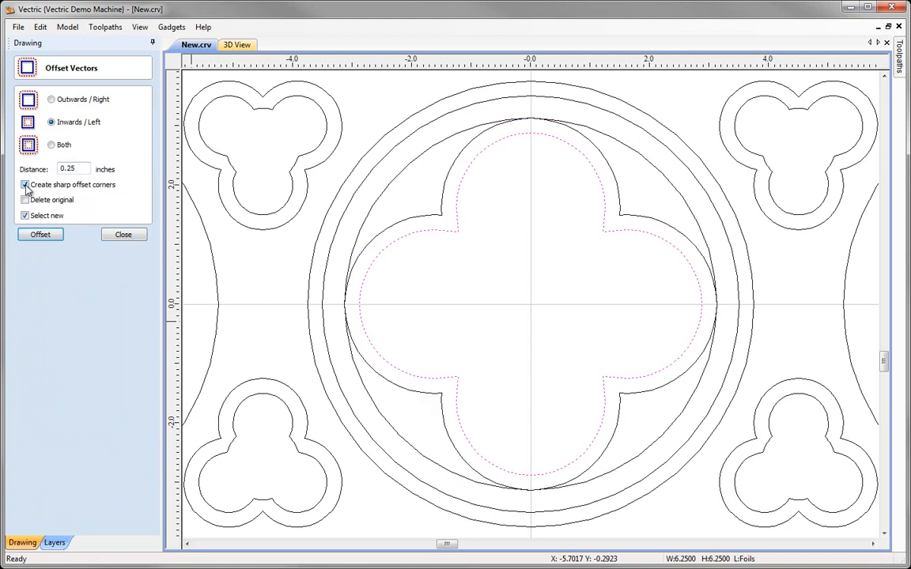
click(118, 237)
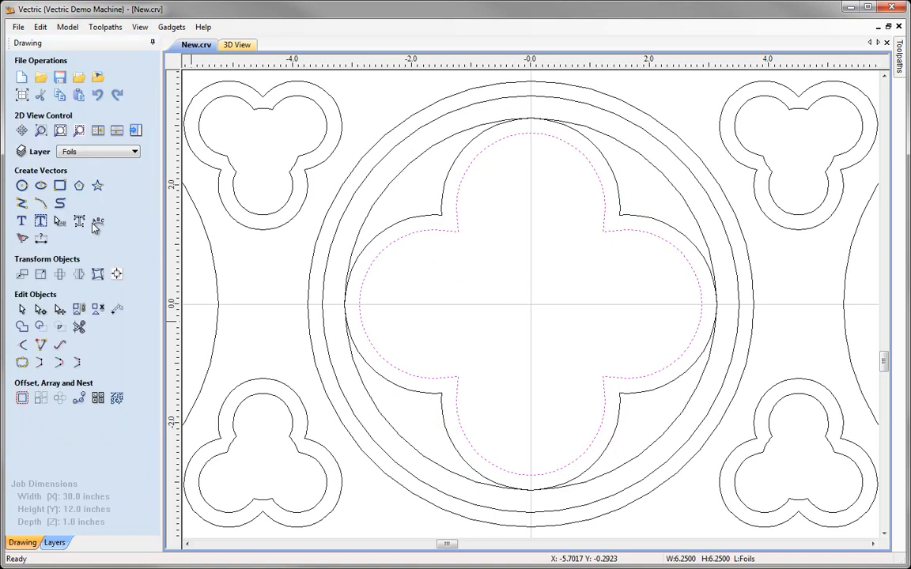
click(398, 275)
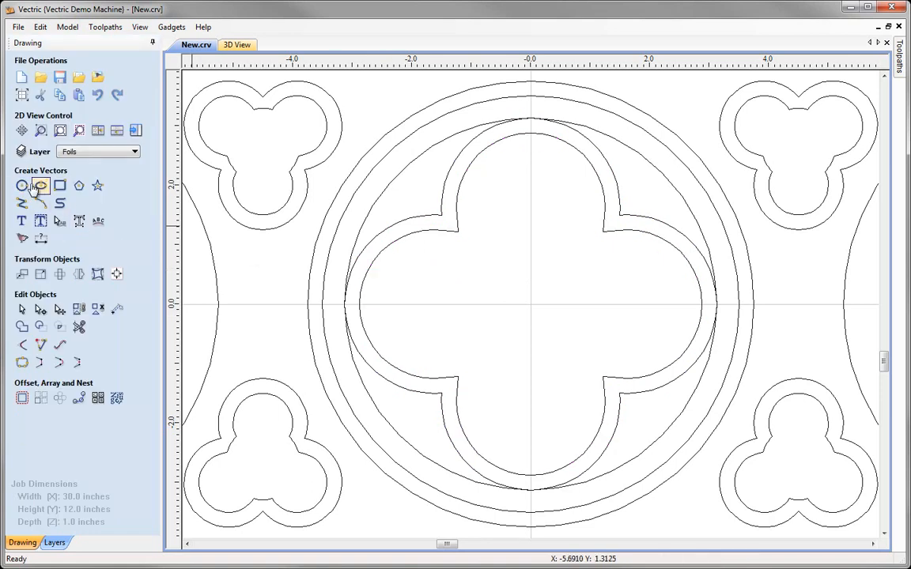
Draw a circle about 3.73 inches in diameter from the job center out to the quatrefoil's inner corners.
click(22, 186)
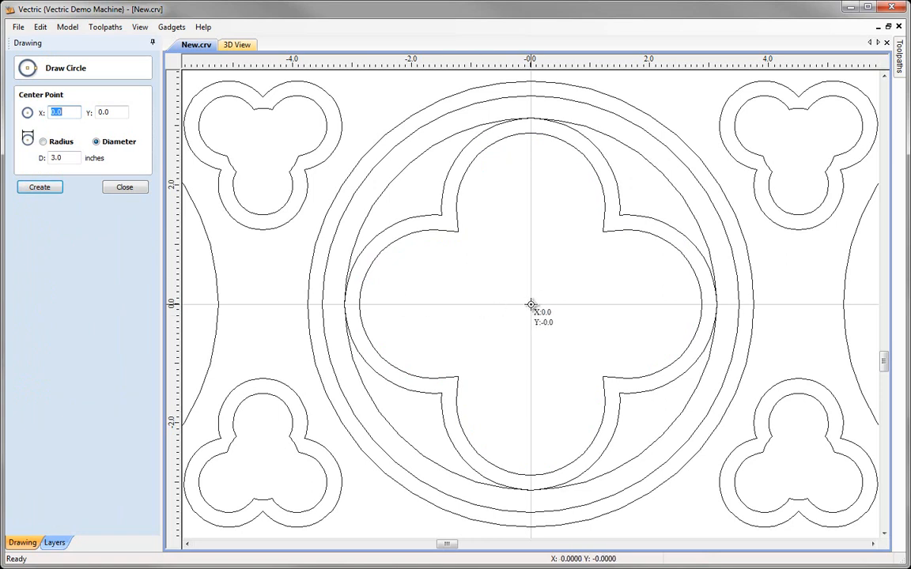
drag(532, 304, 470, 367)
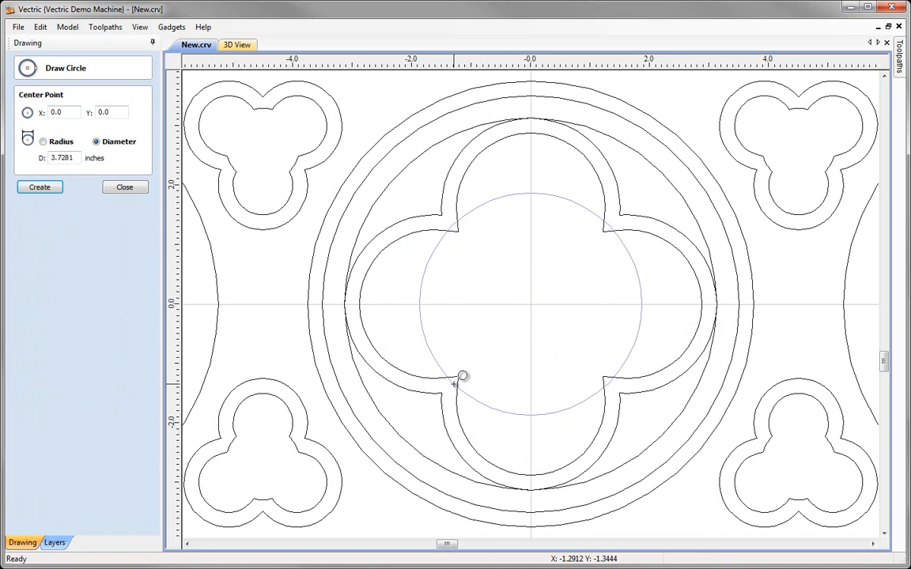
click(455, 383)
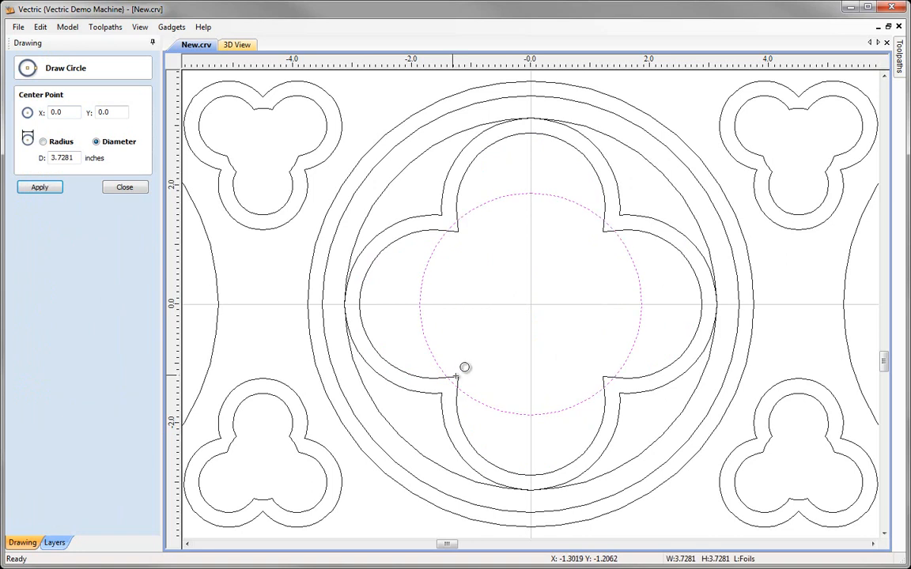
Set the diameter of the new circle at the job center to 3.75 inches and finish the circle.
mouse_move(75, 157)
mouse_down()
mouse_move(63, 157)
mouse_move(83, 162)
mouse_up()
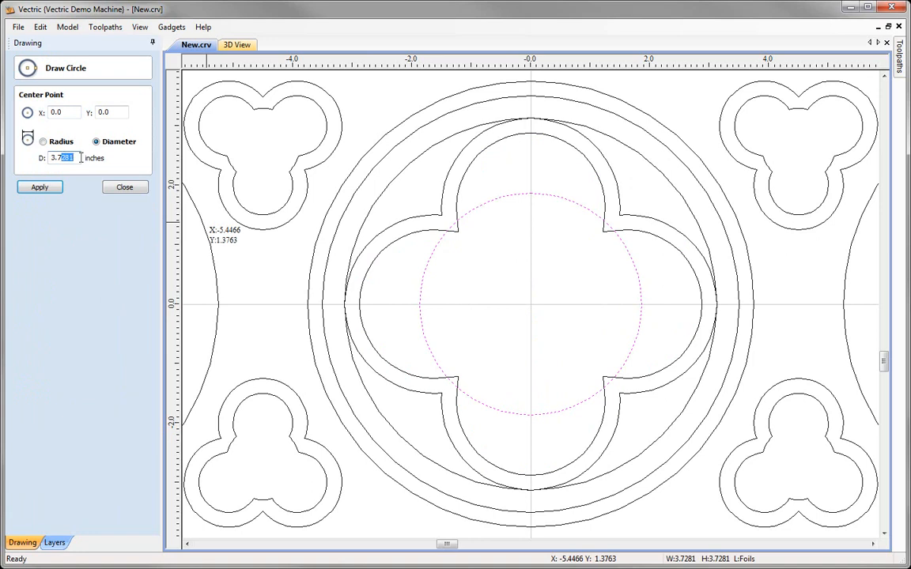
click(45, 187)
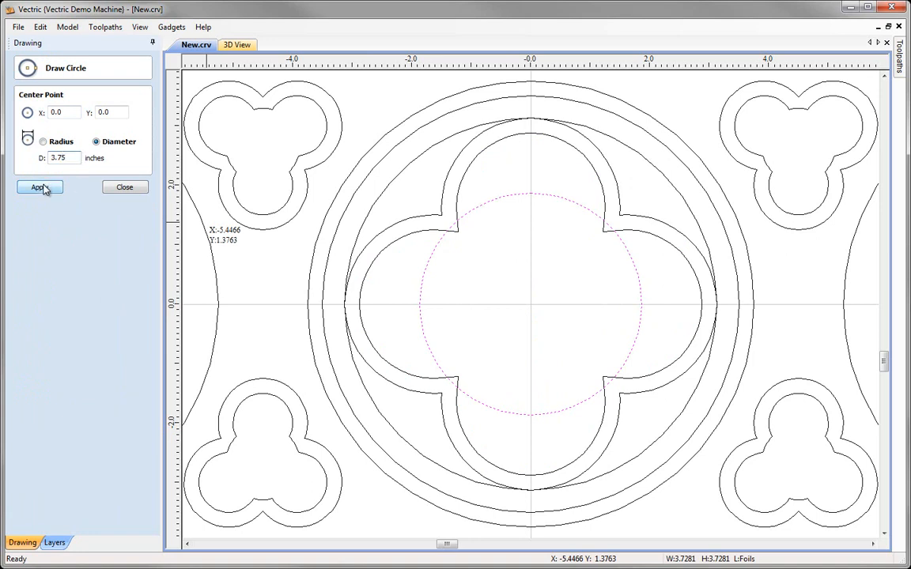
click(125, 187)
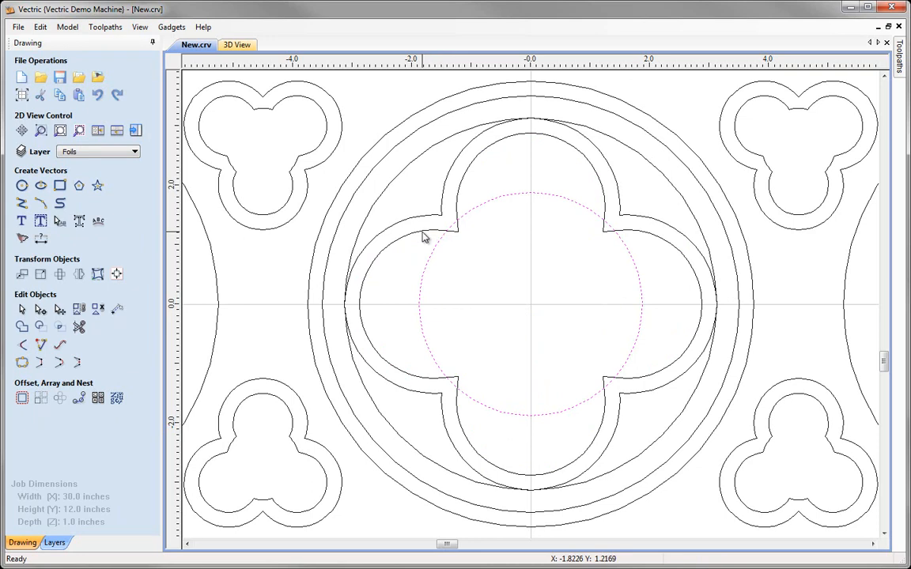
Weld the 3.75-inch circle to the inner quatrefoil to blunt its sharp inner corners, and clear the selection.
shift+click(423, 236)
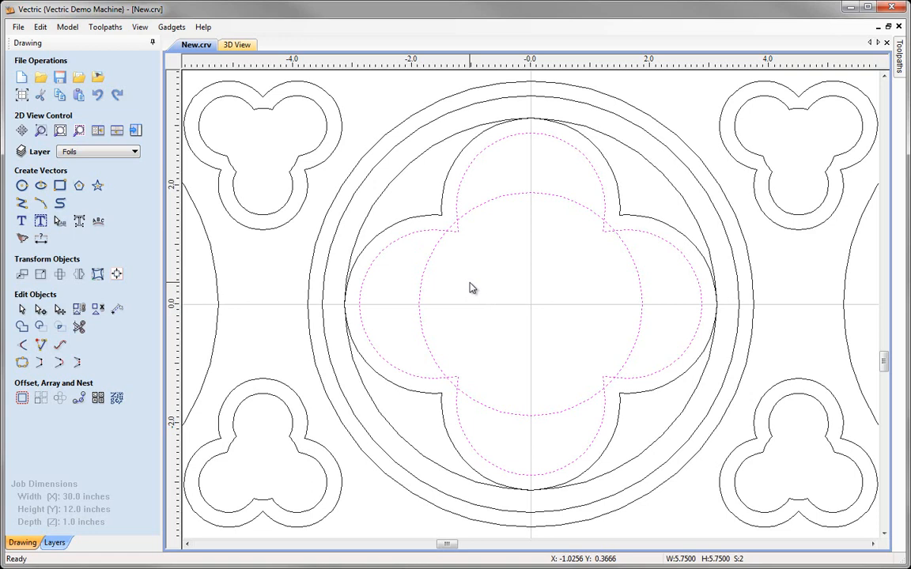
click(21, 327)
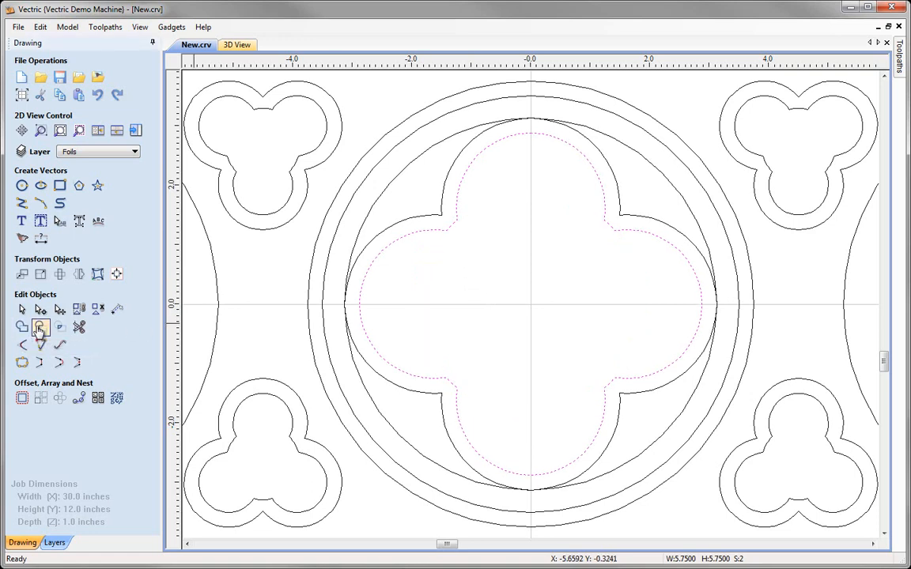
click(539, 271)
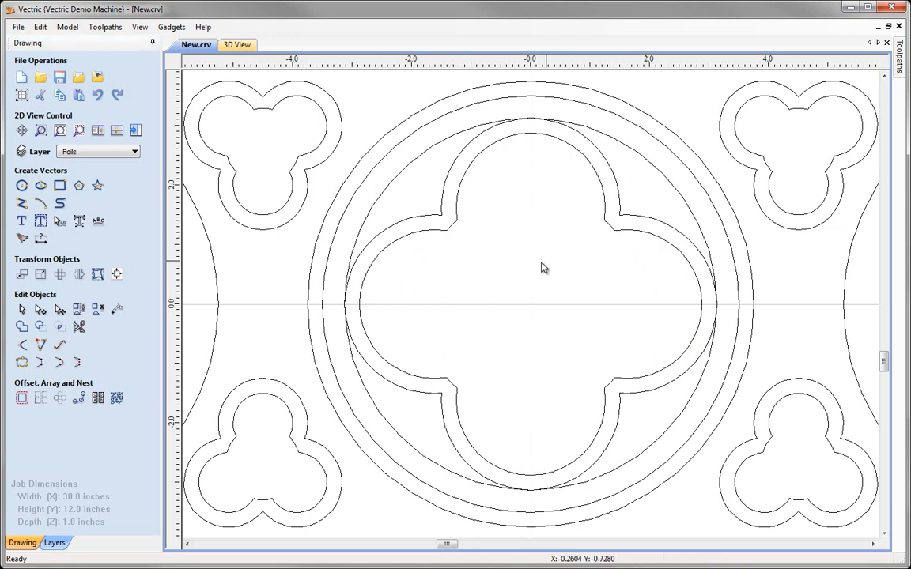
Offset the outer quatrefoil outwards by 0.375 inches with sharp corners, keeping the original.
click(393, 231)
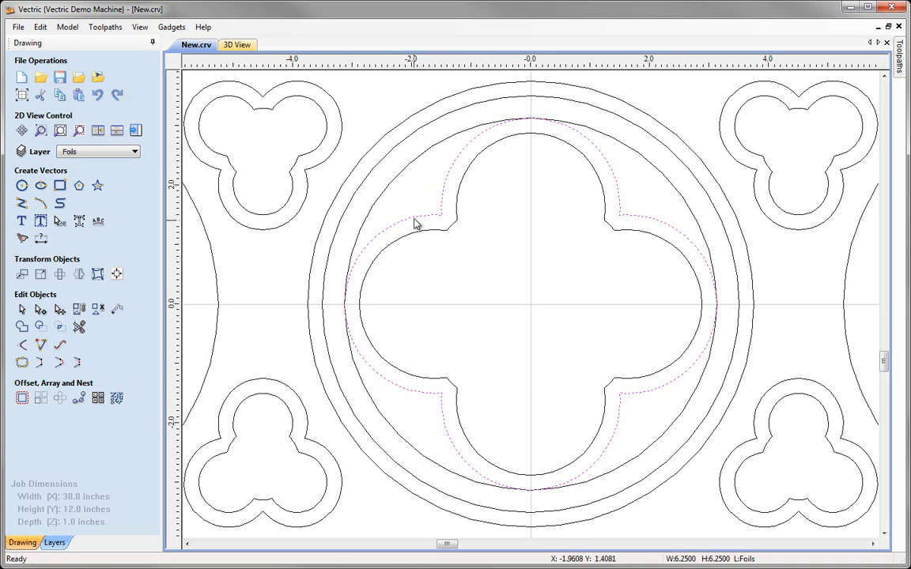
click(21, 400)
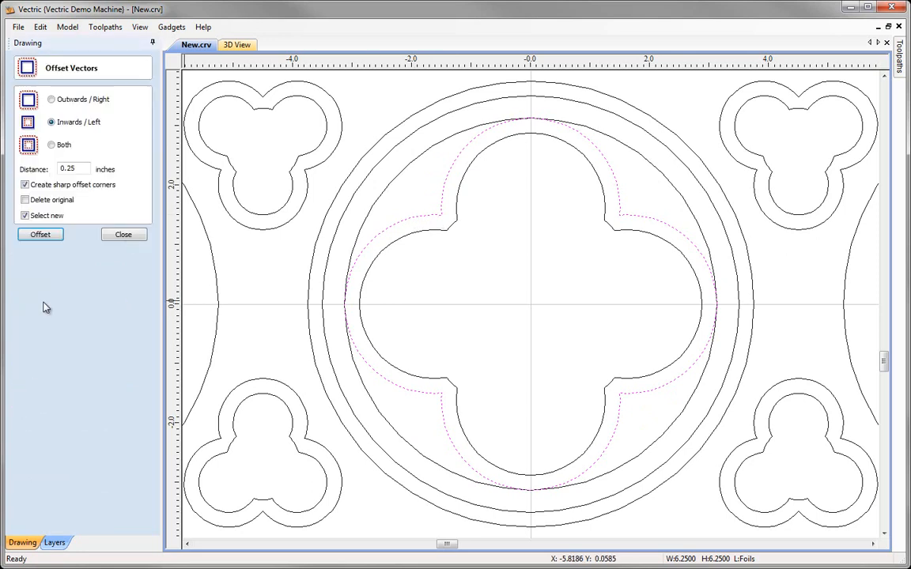
click(52, 101)
text(37)
click(41, 234)
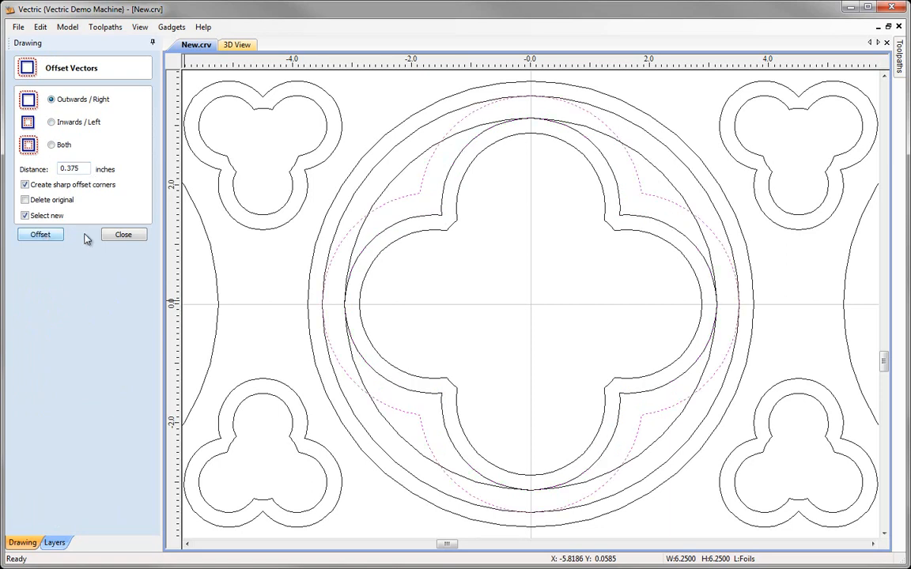
click(123, 235)
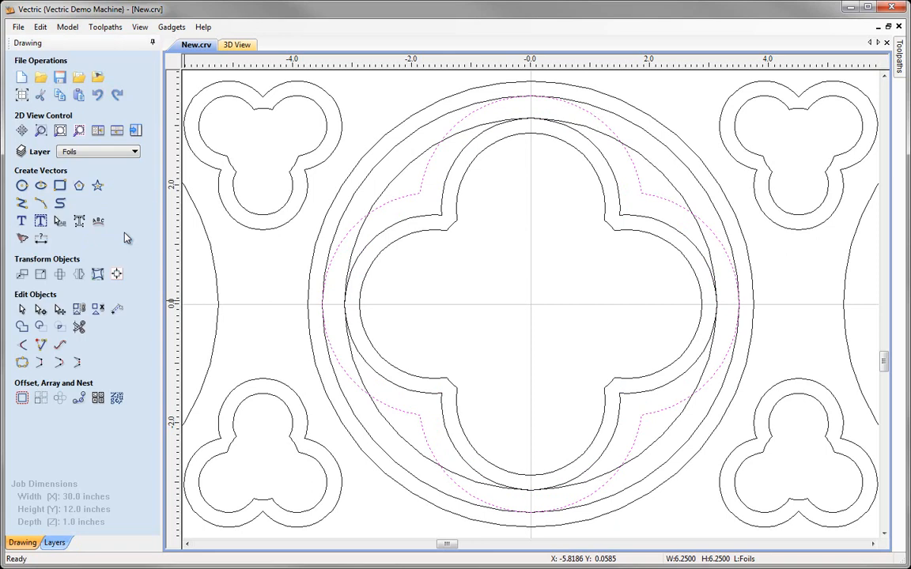
Move the new offset quatrefoil and the circle touching the original quatrefoil's lobes to the VCarve Shape layer.
shift+click(408, 174)
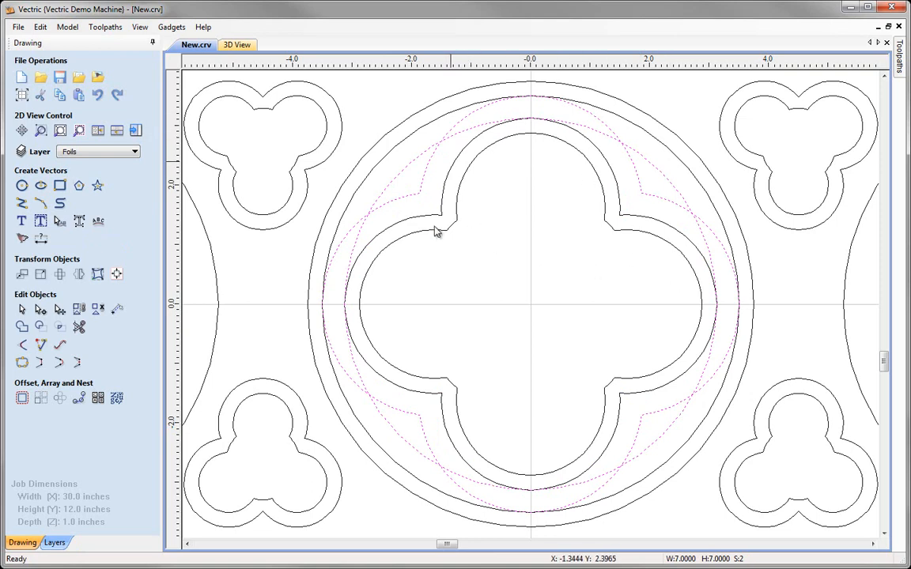
right_click(409, 179)
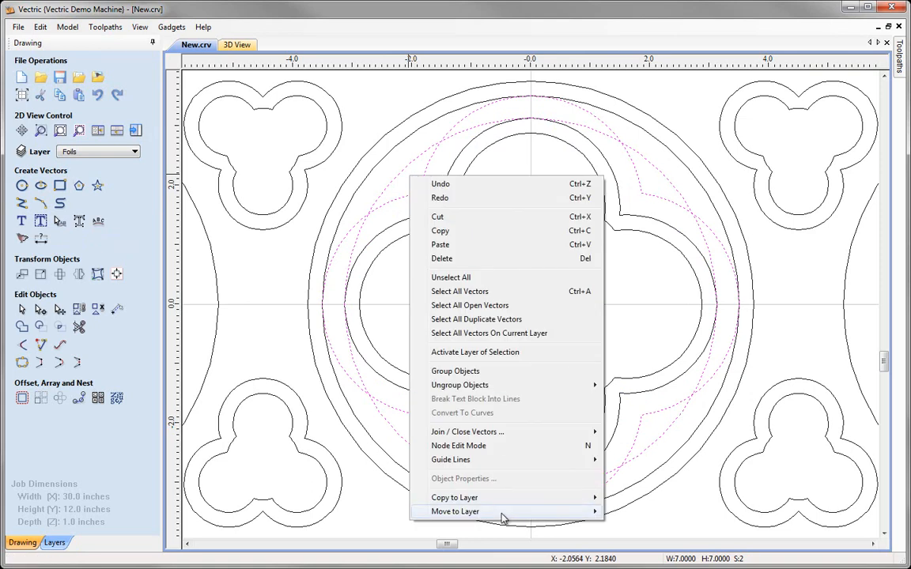
mouse_move(503, 514)
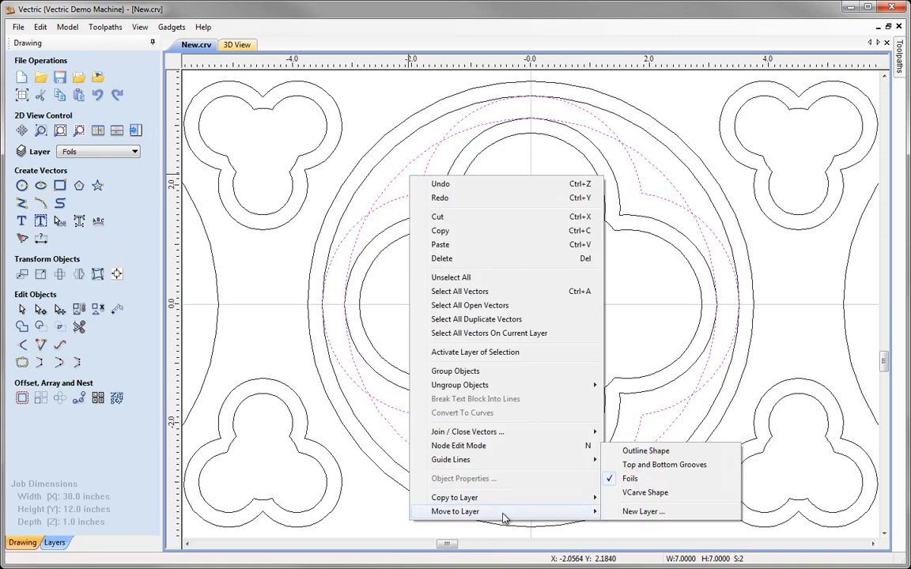
click(644, 493)
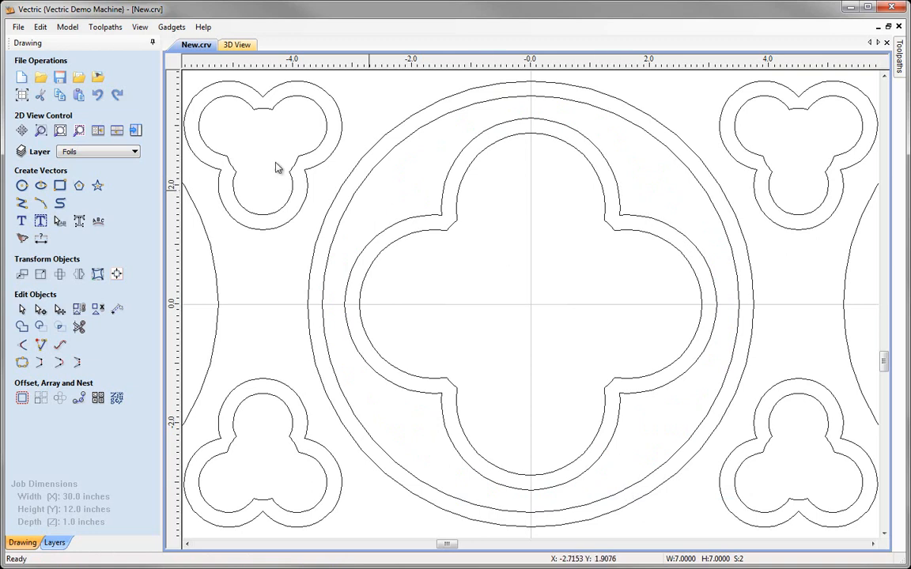
Hide the Foils layer, show the VCarve Shape layer and make it the active layer.
click(60, 132)
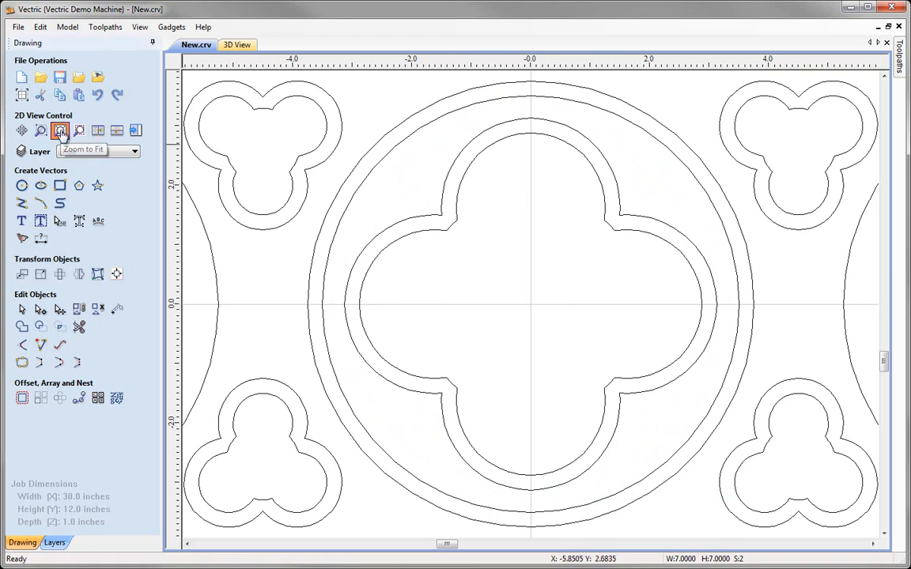
click(135, 153)
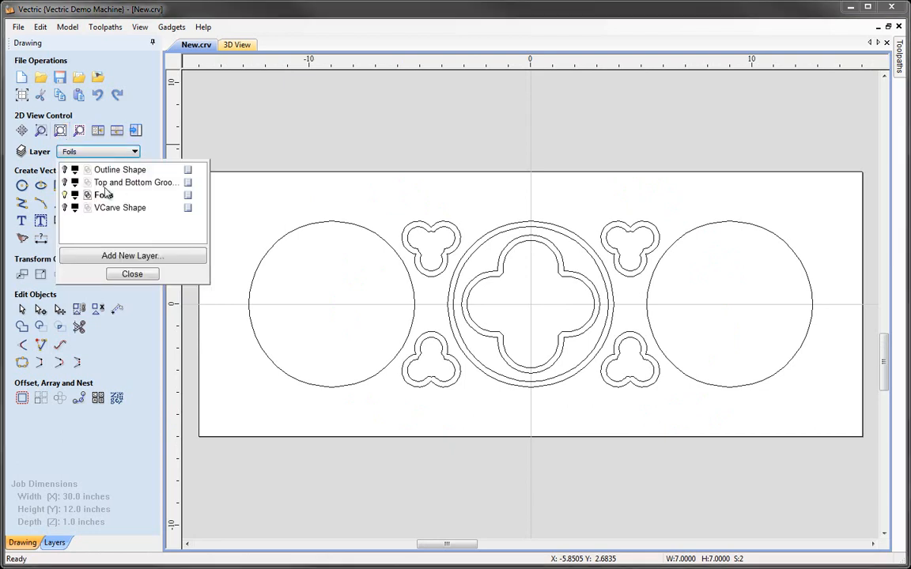
click(65, 195)
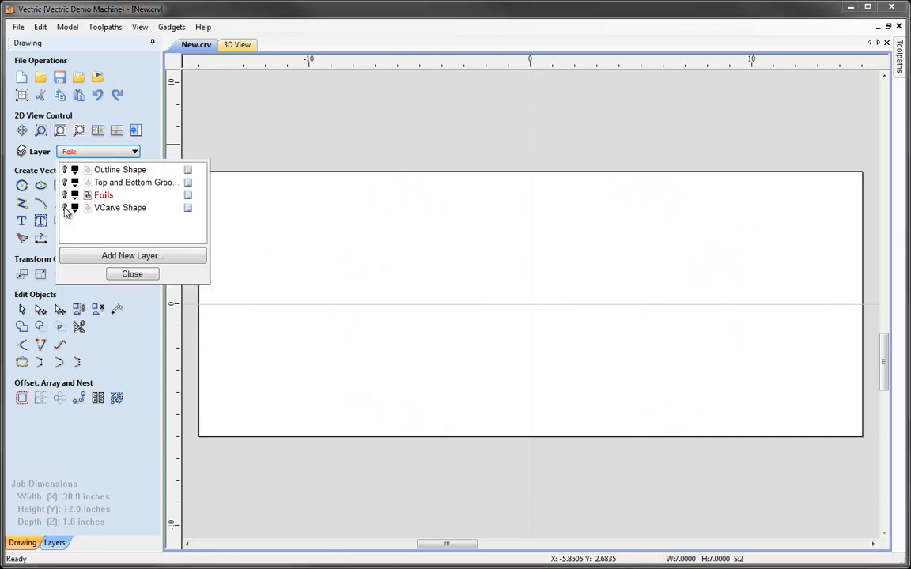
click(65, 208)
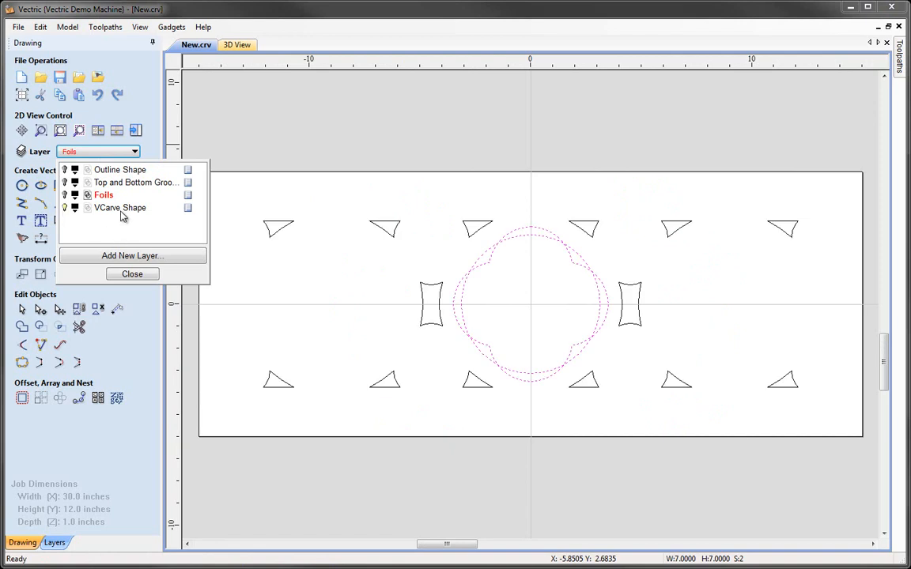
click(121, 208)
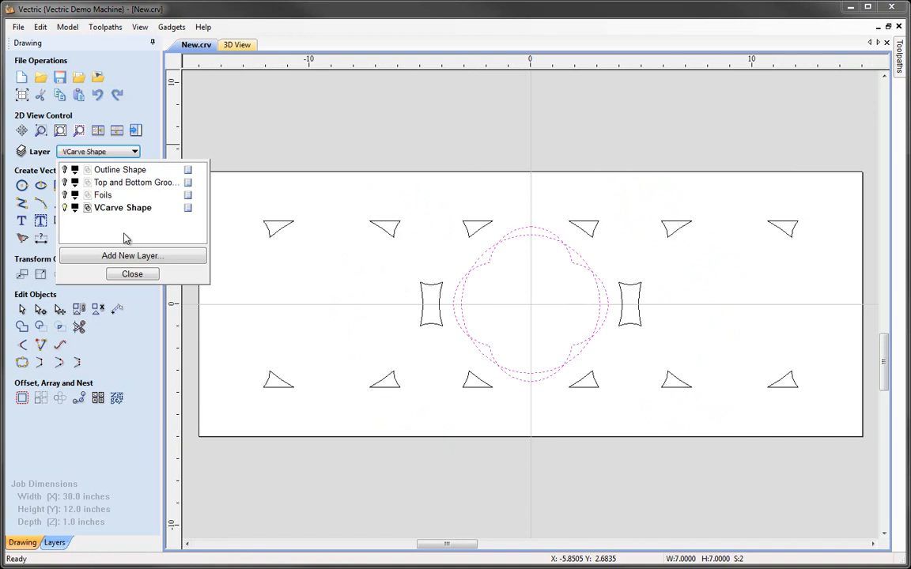
click(132, 275)
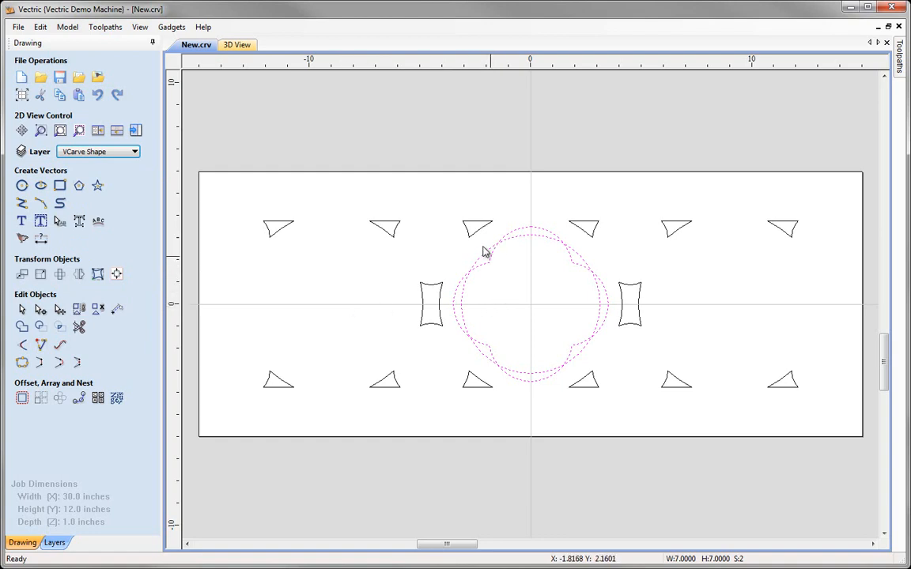
Subtract the offset quatrefoil from the center circle, leaving four corner slivers, and clear the selection.
click(501, 300)
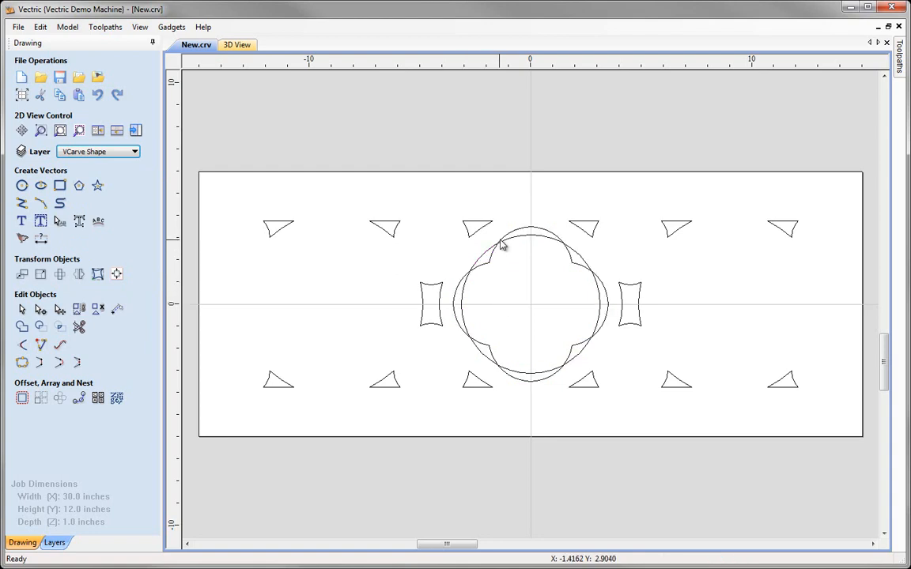
click(488, 262)
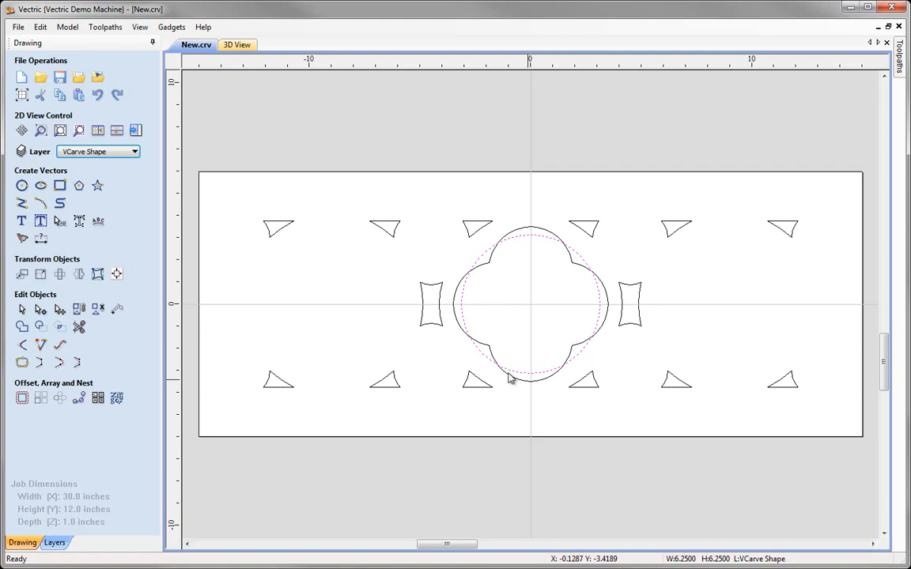
shift+click(491, 269)
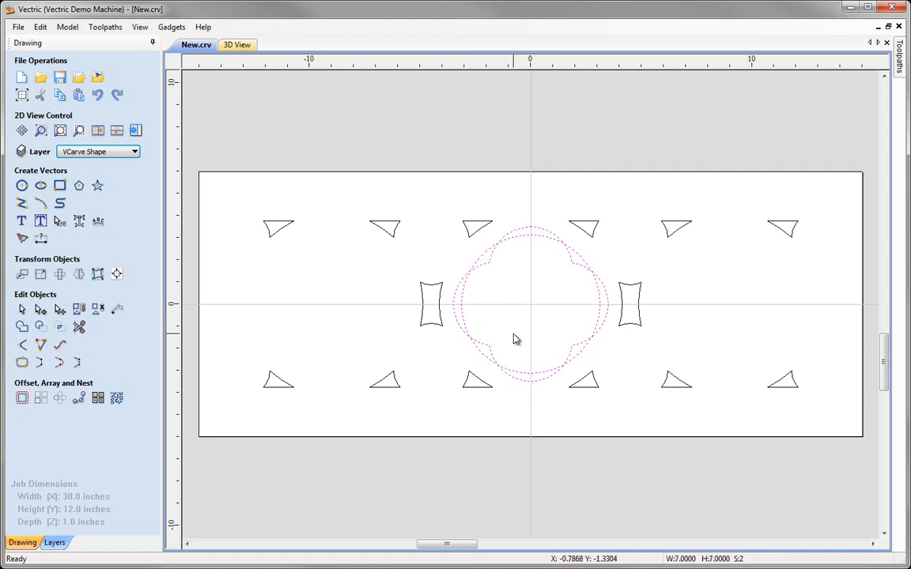
click(40, 327)
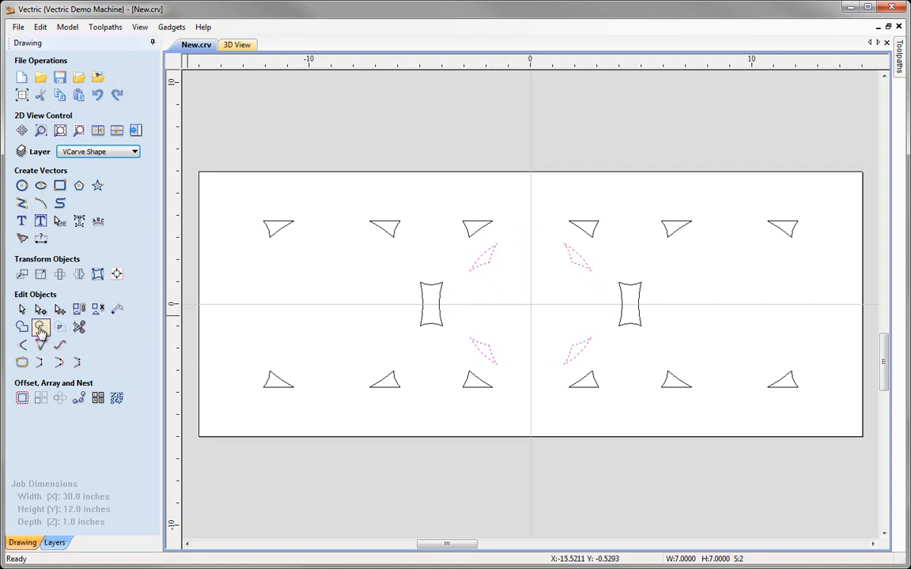
click(488, 296)
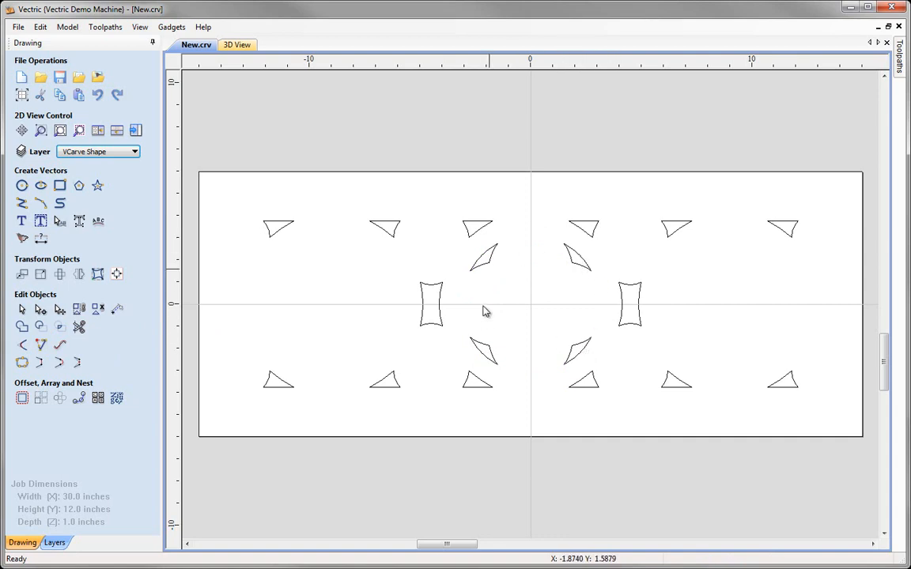
click(492, 347)
click(491, 257)
click(569, 255)
click(563, 284)
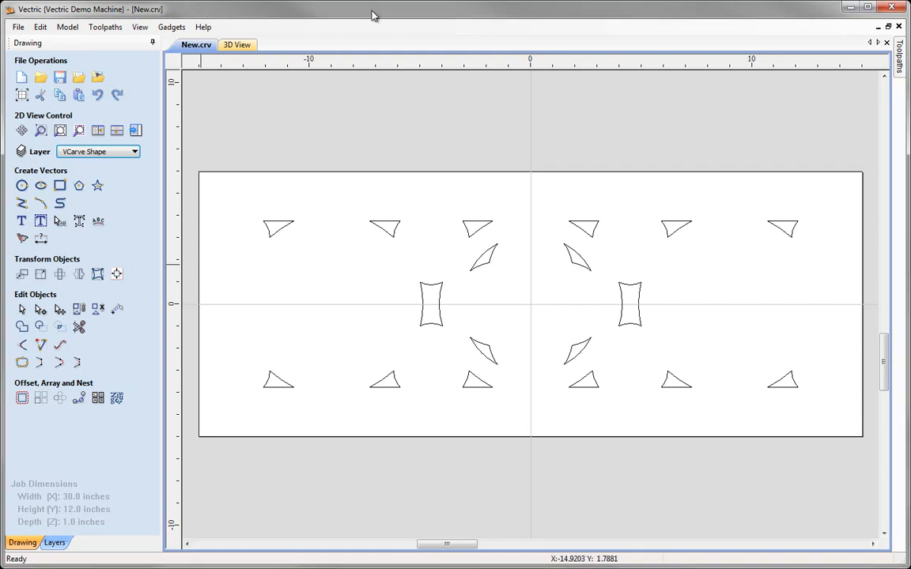
Show the Foils layer again while keeping VCarve Shape as the active layer.
click(134, 153)
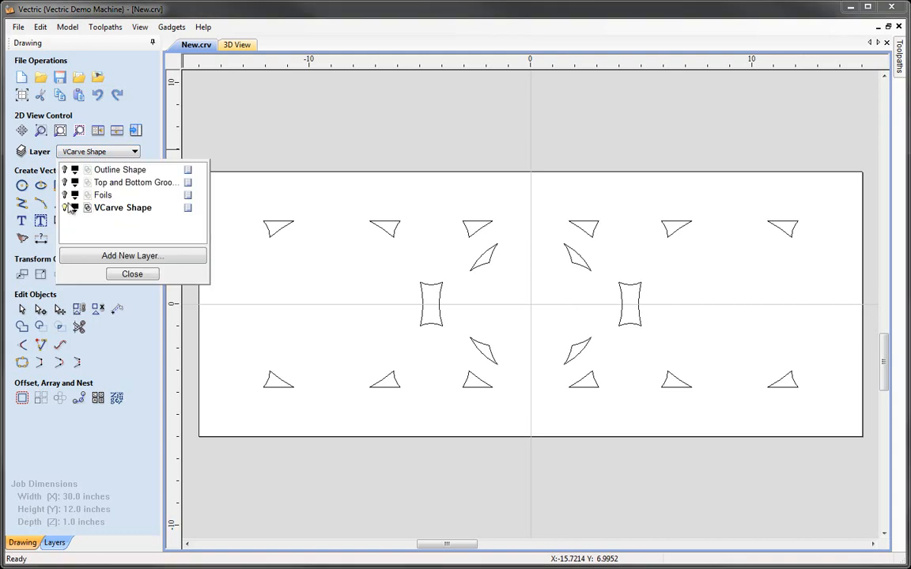
click(64, 195)
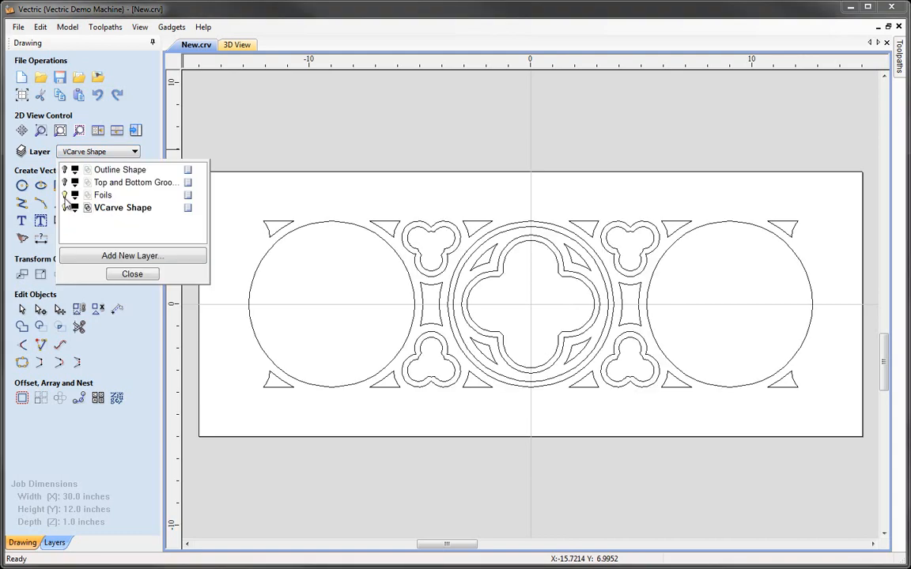
click(132, 274)
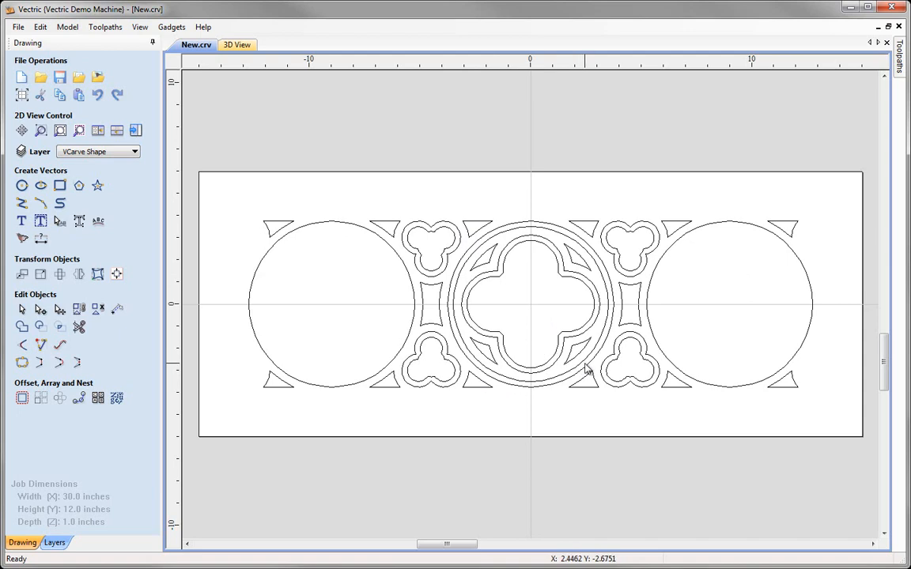
Copy the inner ring, quatrefoils and four corner slivers from the center circle into the left and right circles, then clear the selection.
drag(585, 366, 474, 249)
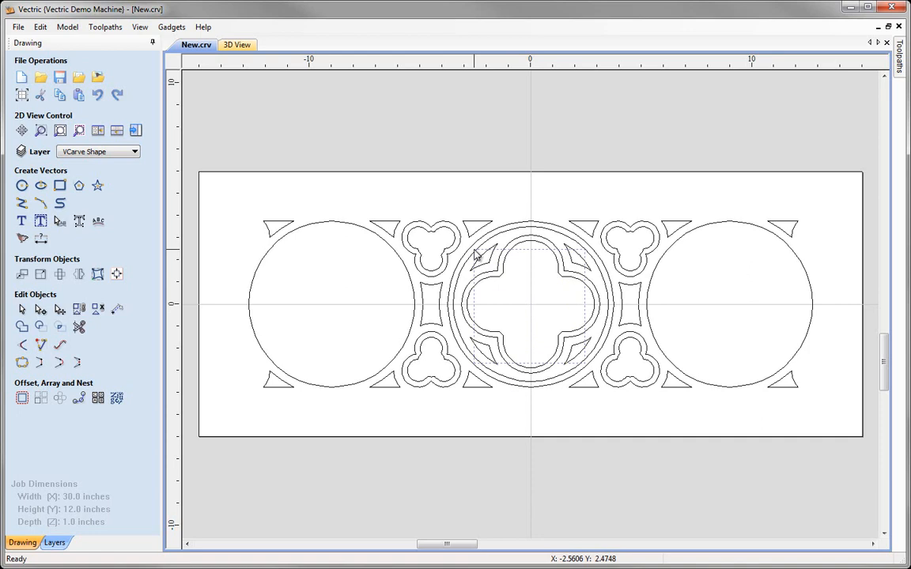
drag(473, 250, 478, 254)
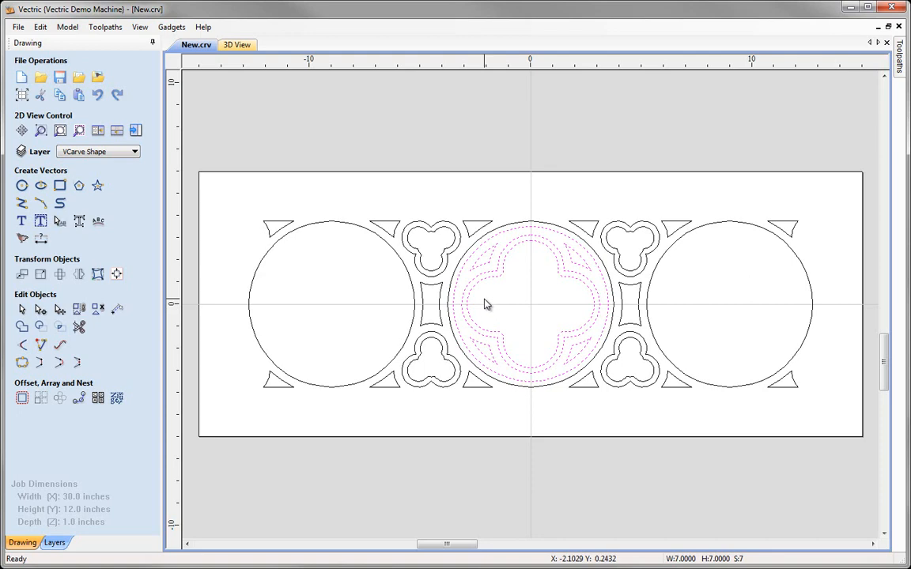
click(503, 262)
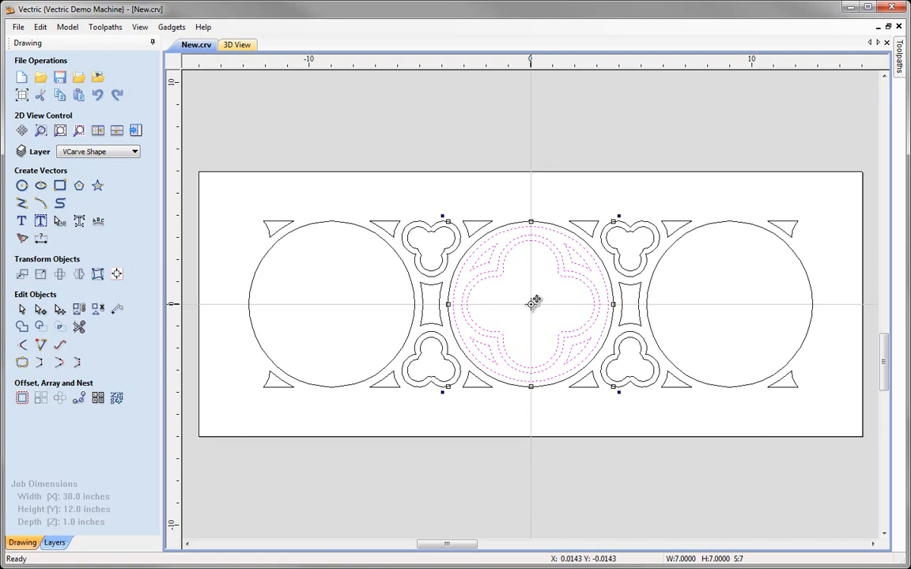
key(Escape)
drag(533, 303, 329, 304)
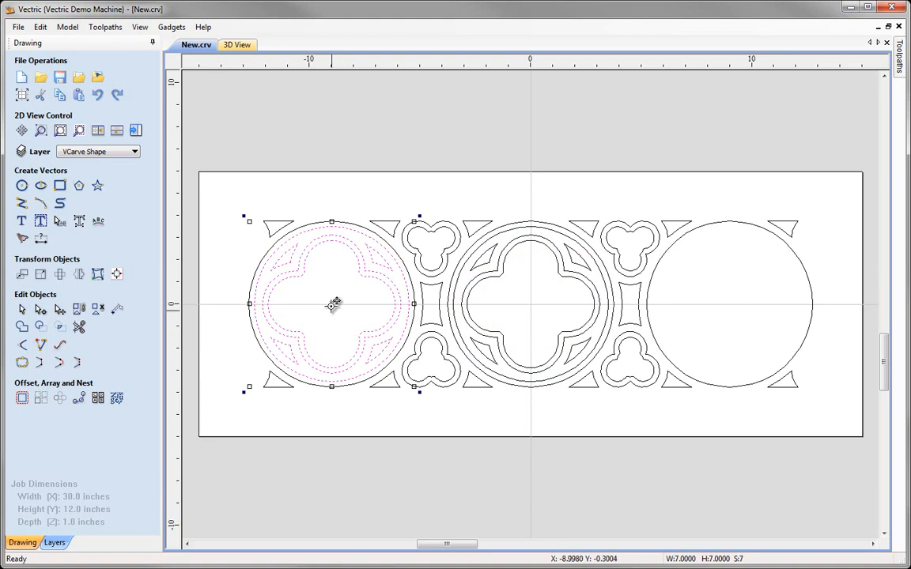
mouse_move(334, 304)
mouse_down()
mouse_move(484, 315)
mouse_move(740, 306)
mouse_move(729, 304)
mouse_up()
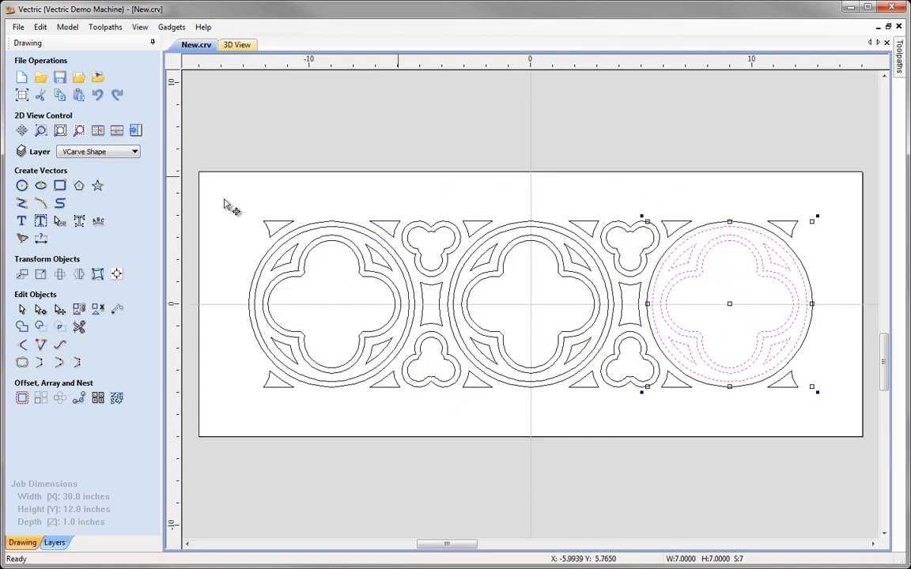
click(22, 310)
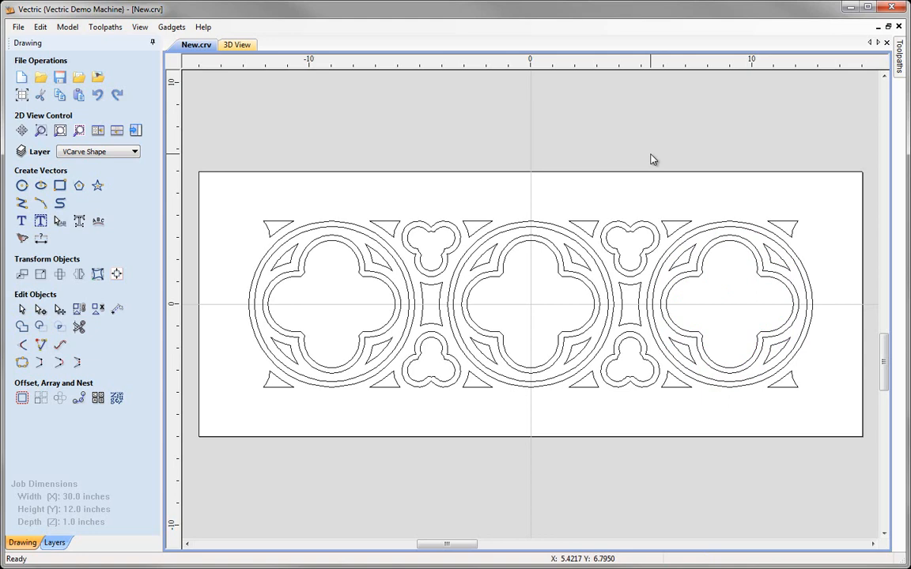
Show the Outline Shape layer and the top and bottom groove layer so that all layers are displayed.
click(134, 152)
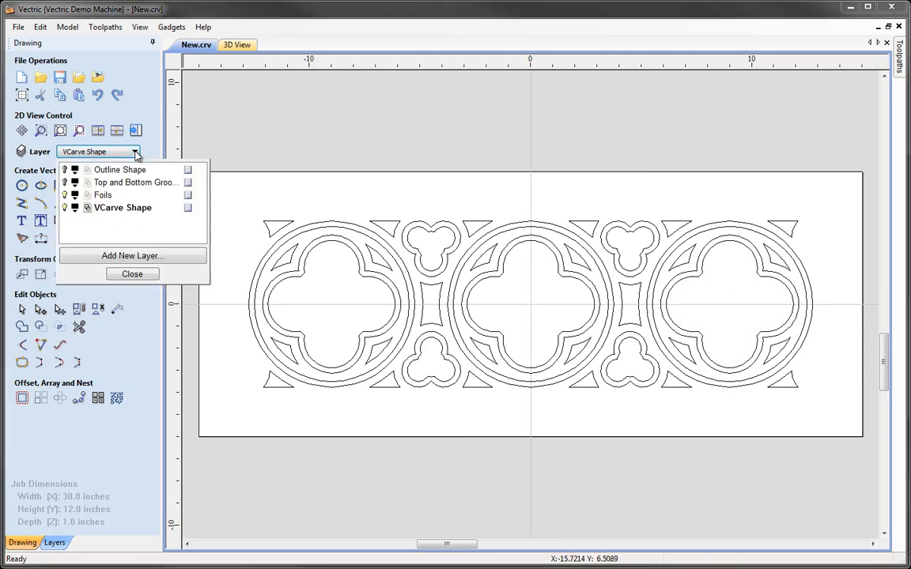
click(65, 169)
click(64, 181)
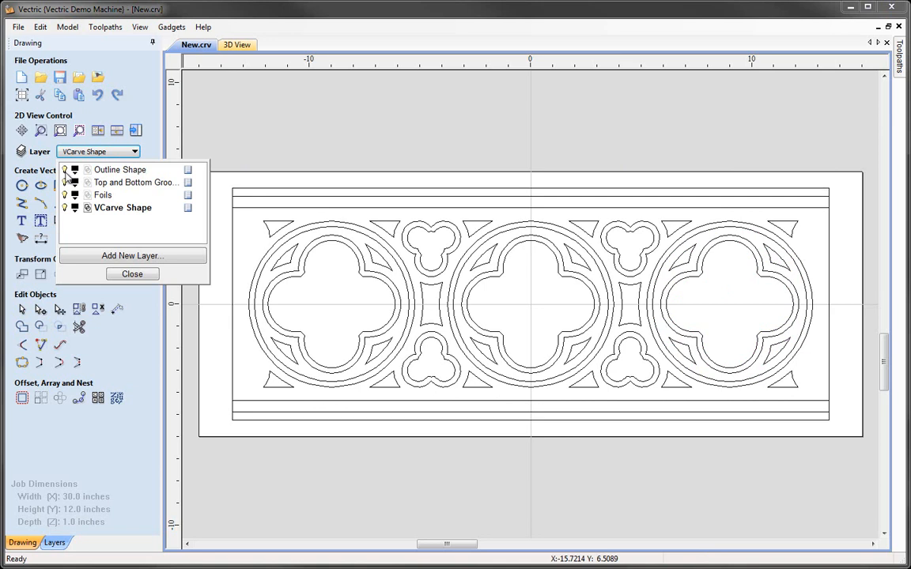
click(132, 274)
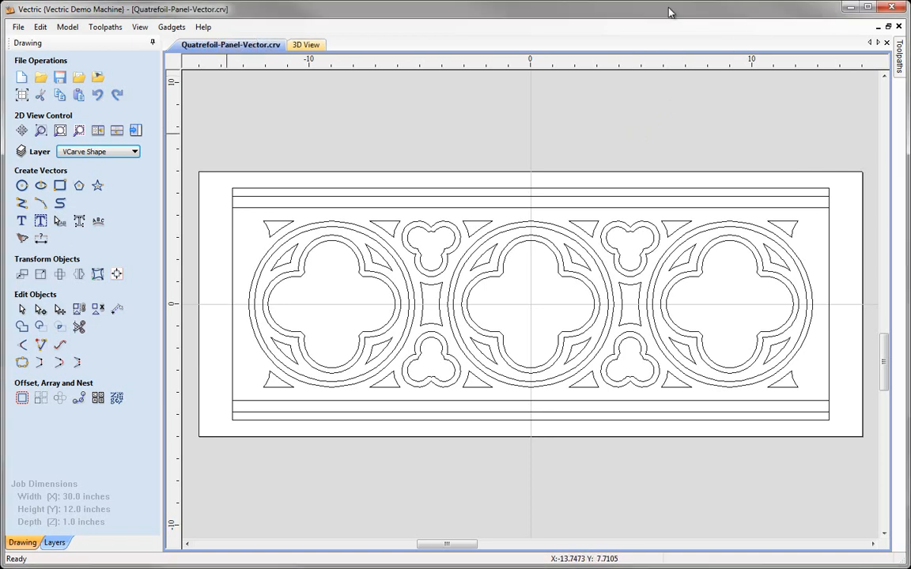
Save the panel design as Quatrefoil-Panel-Vector.crv in the C07 folder, replacing the existing file.
click(19, 29)
click(46, 96)
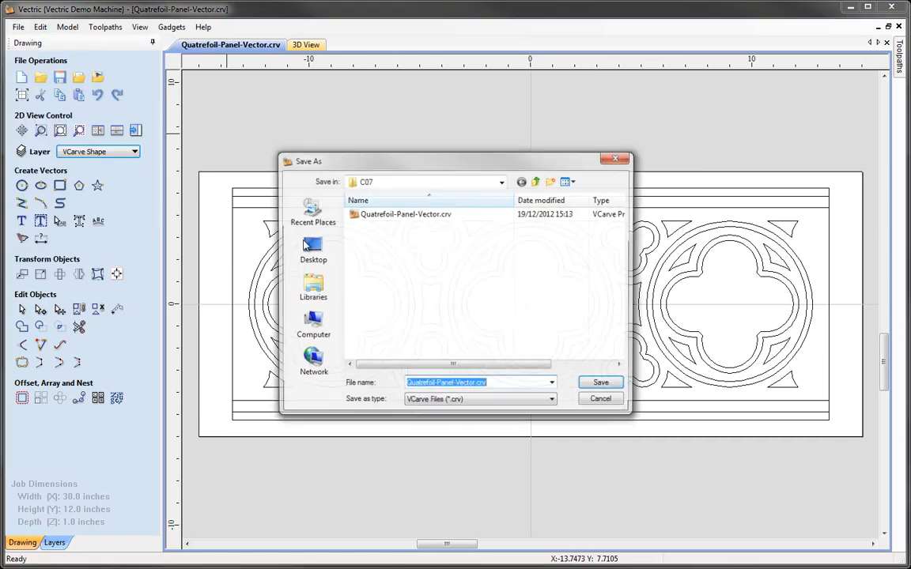
click(393, 215)
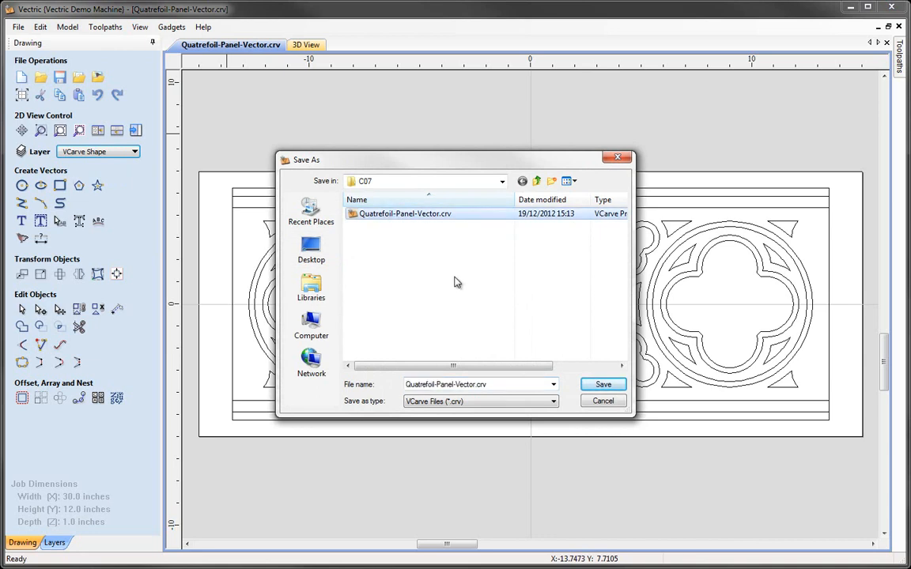
click(603, 385)
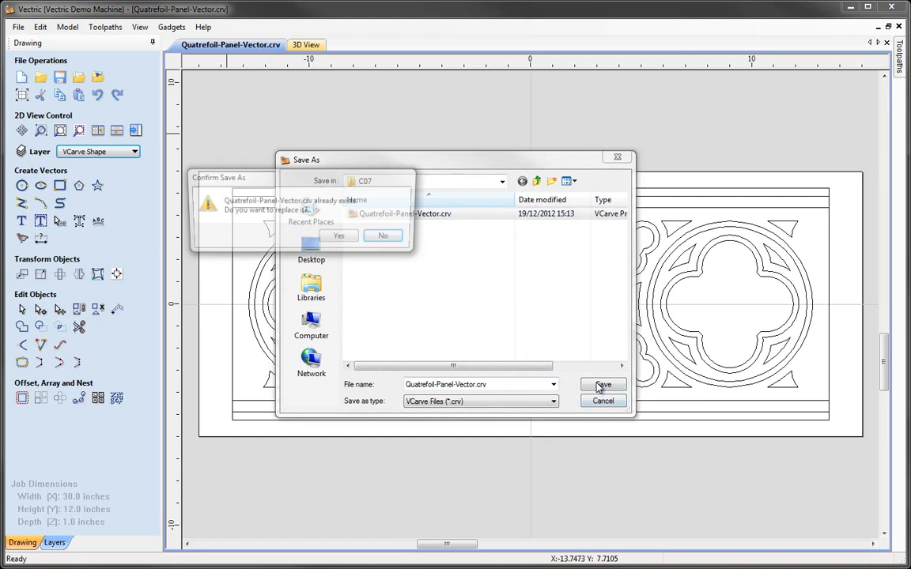
click(348, 239)
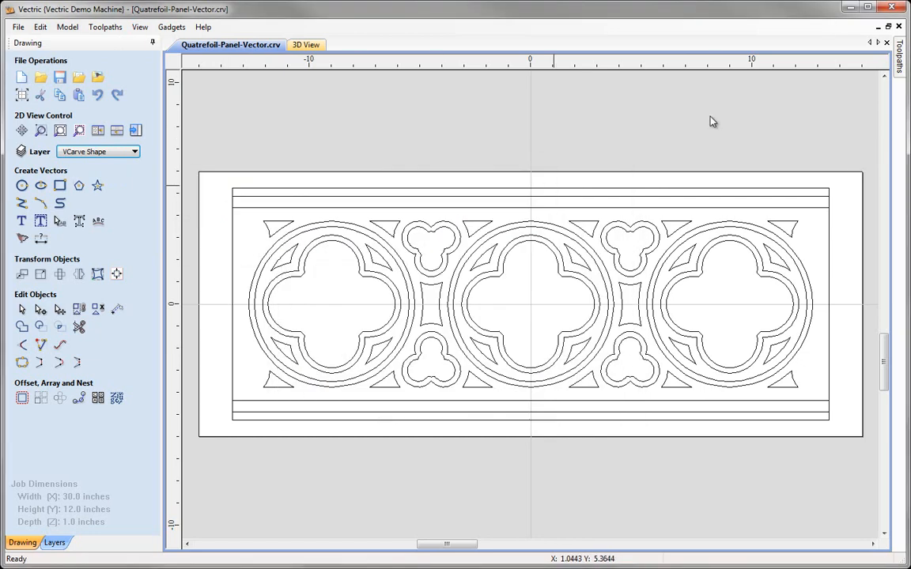